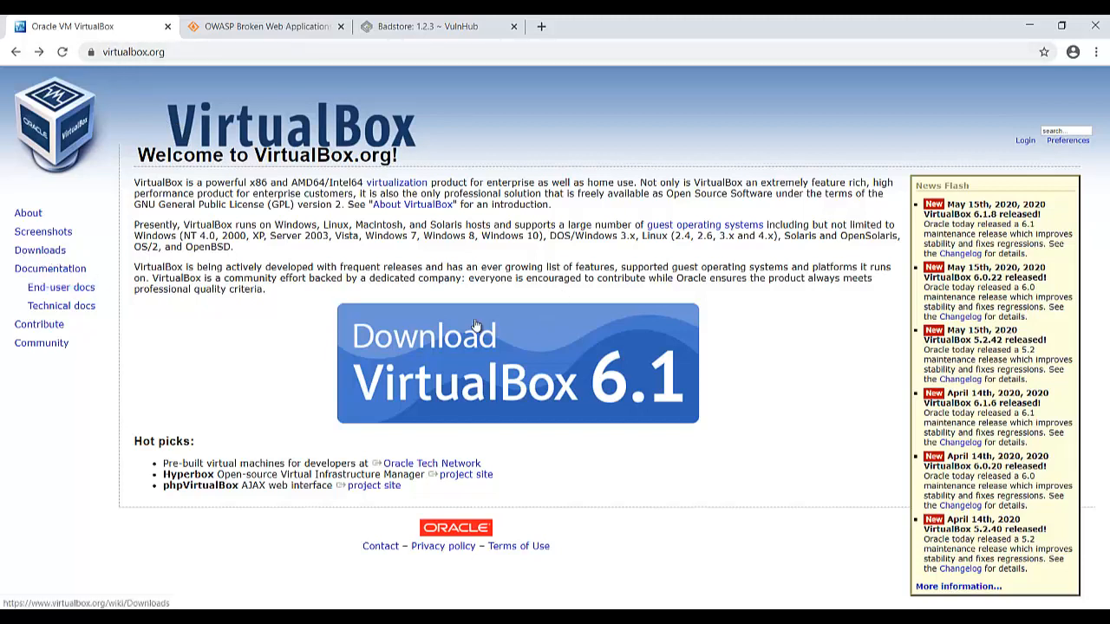
Open the VirtualBox 6.1 downloads page and locate the 6.1.8 platform packages for Windows and OS X hosts.
click(517, 364)
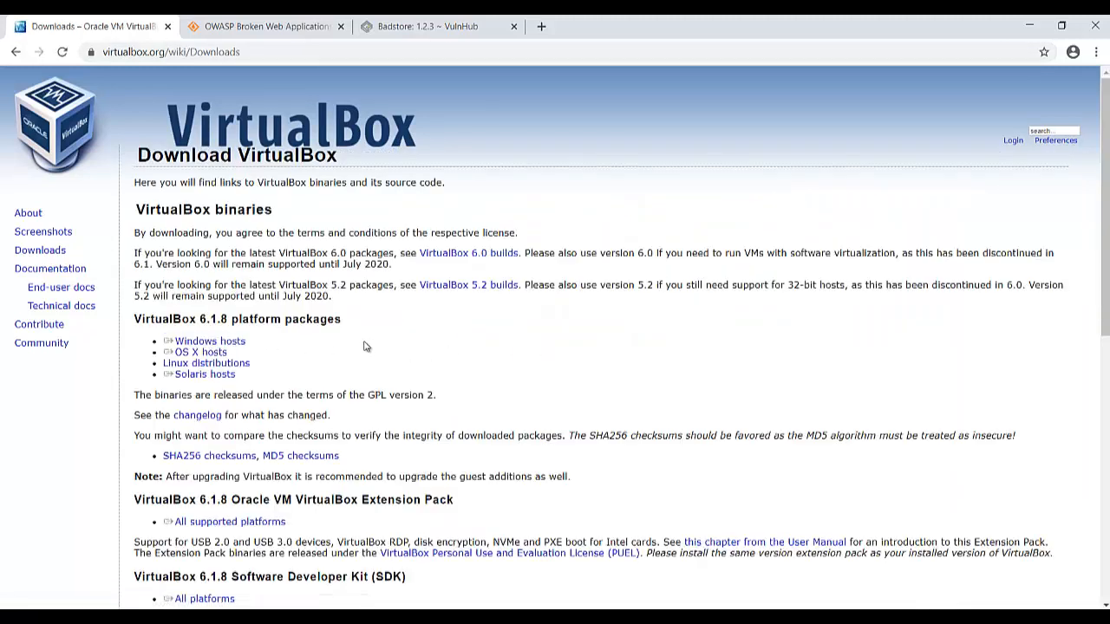
click(213, 346)
click(206, 354)
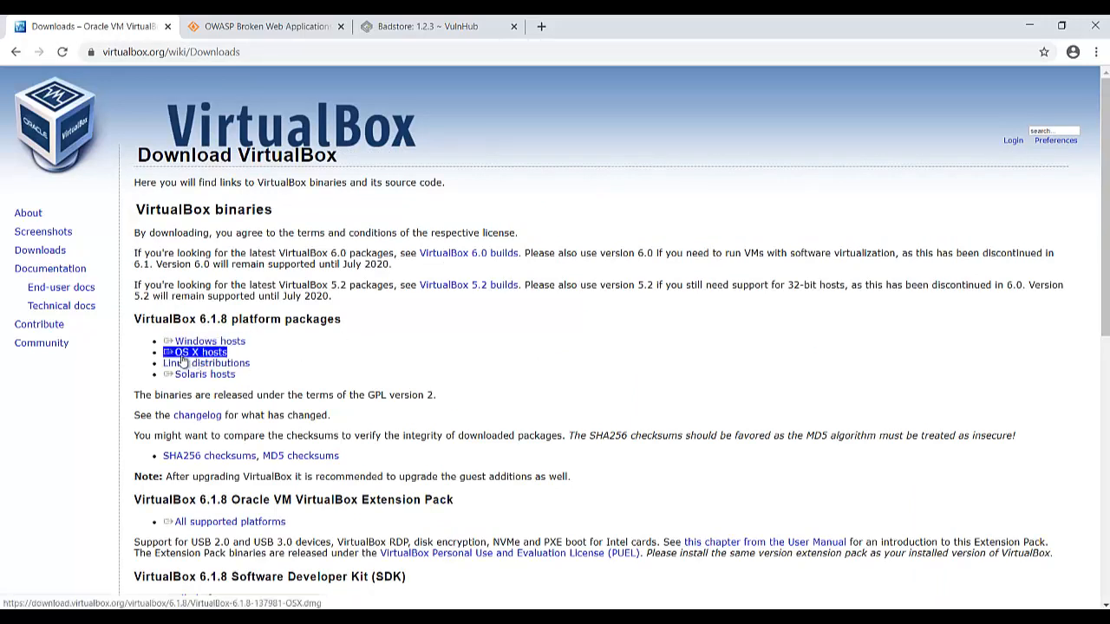
click(208, 346)
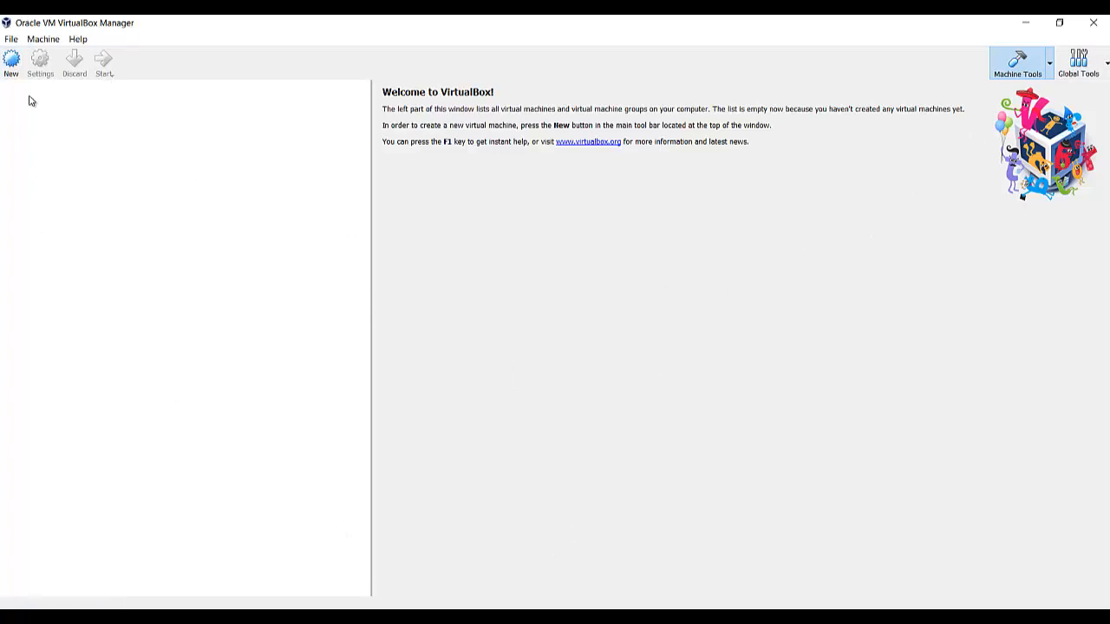
click(13, 41)
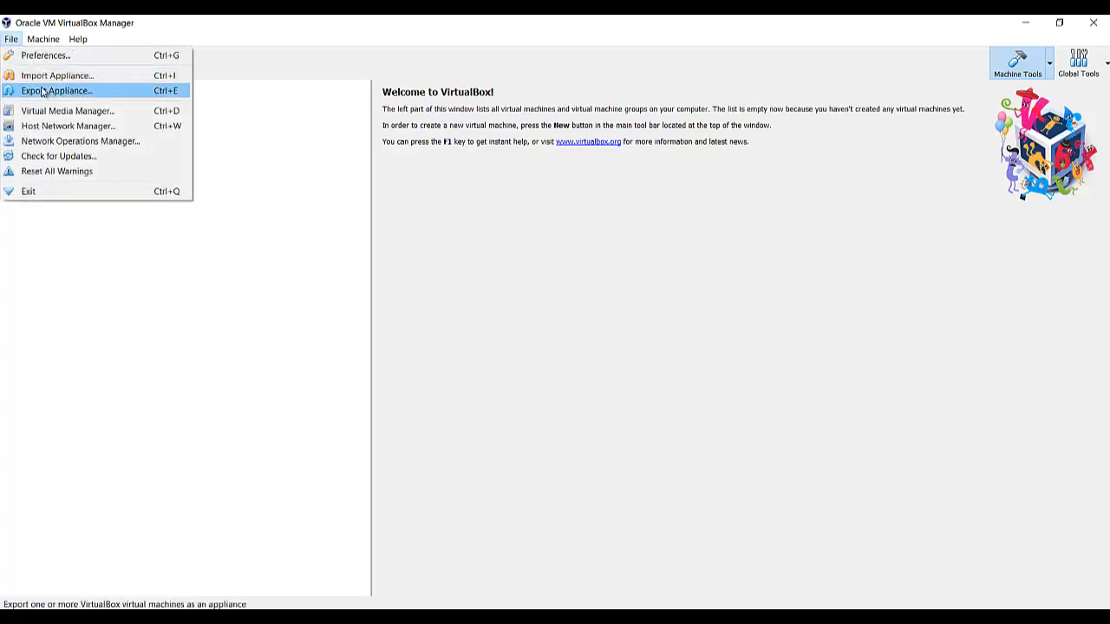
click(213, 199)
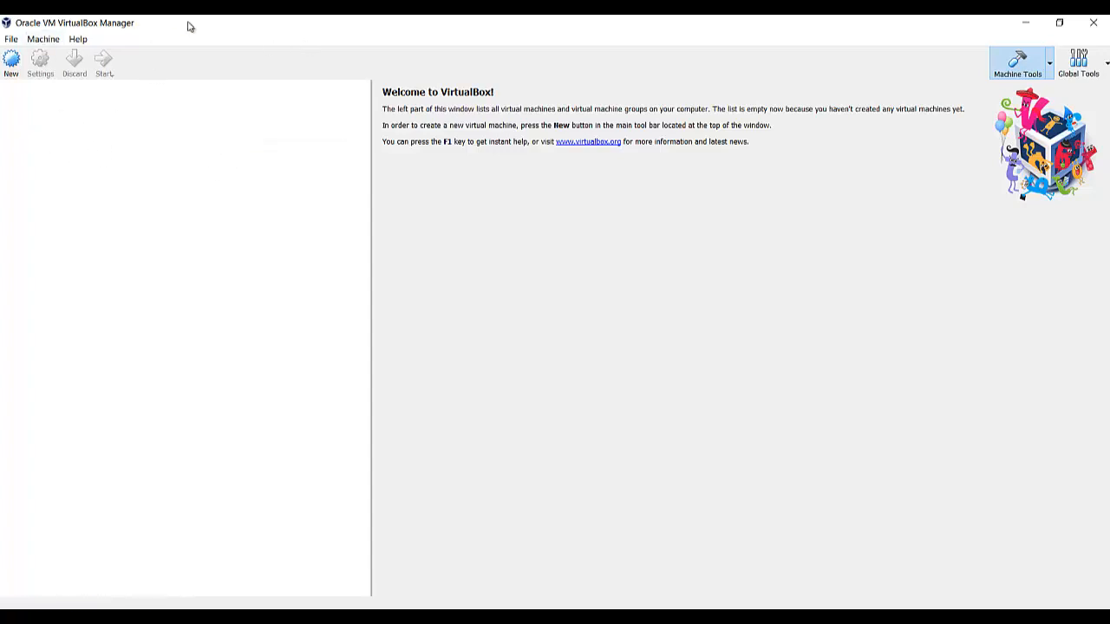
click(1025, 27)
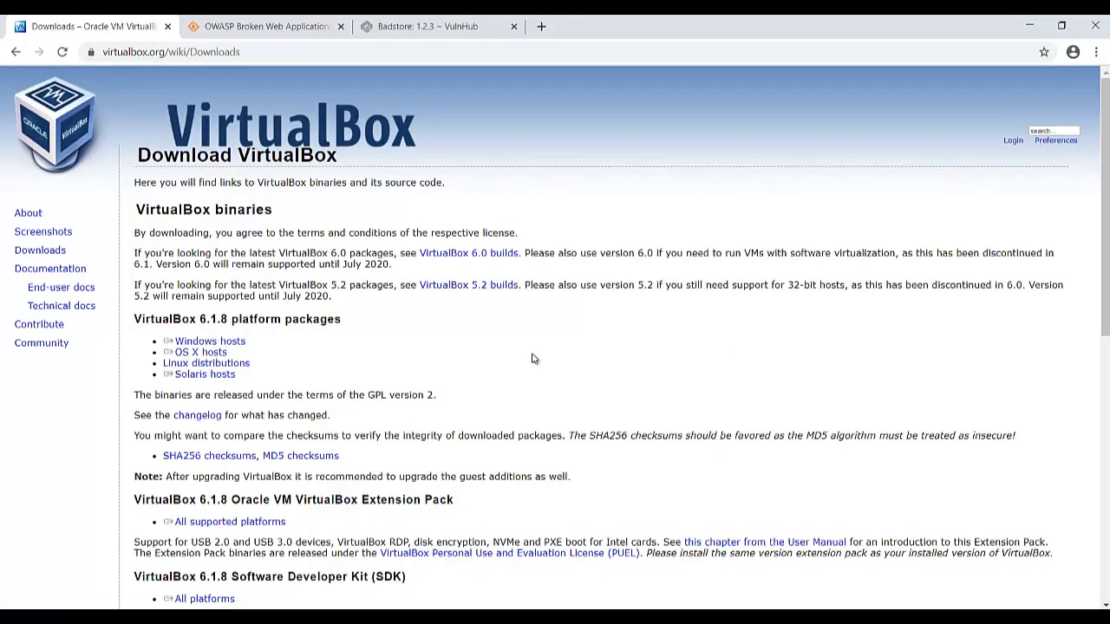
Examine the OWASP Broken Web Applications Project 1.2 files on SourceForge, including the page address and the available download formats.
click(260, 26)
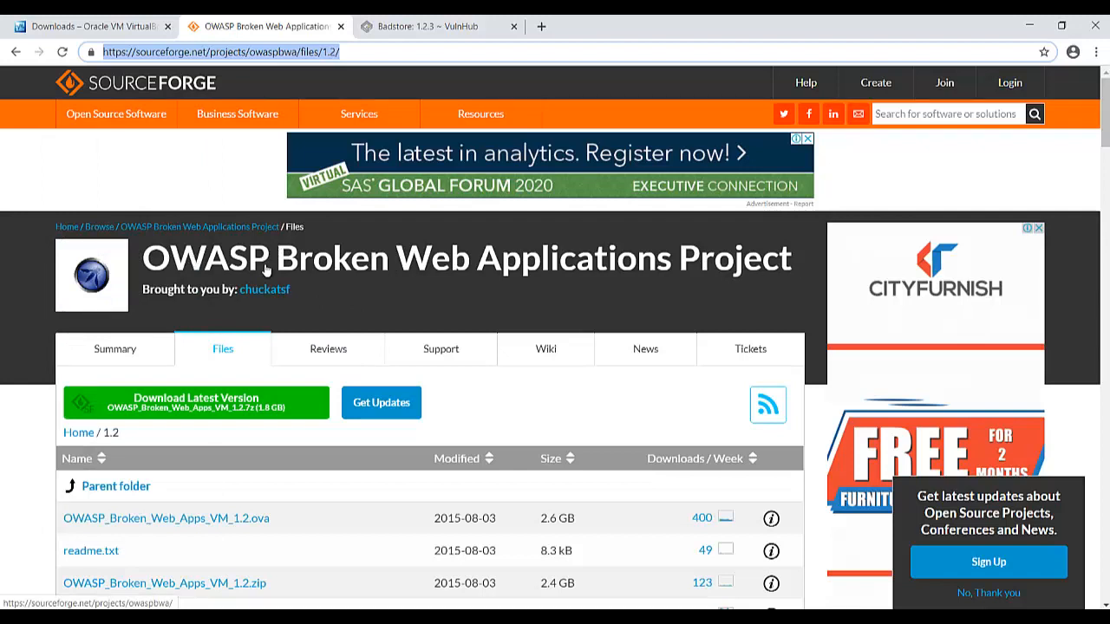
click(354, 51)
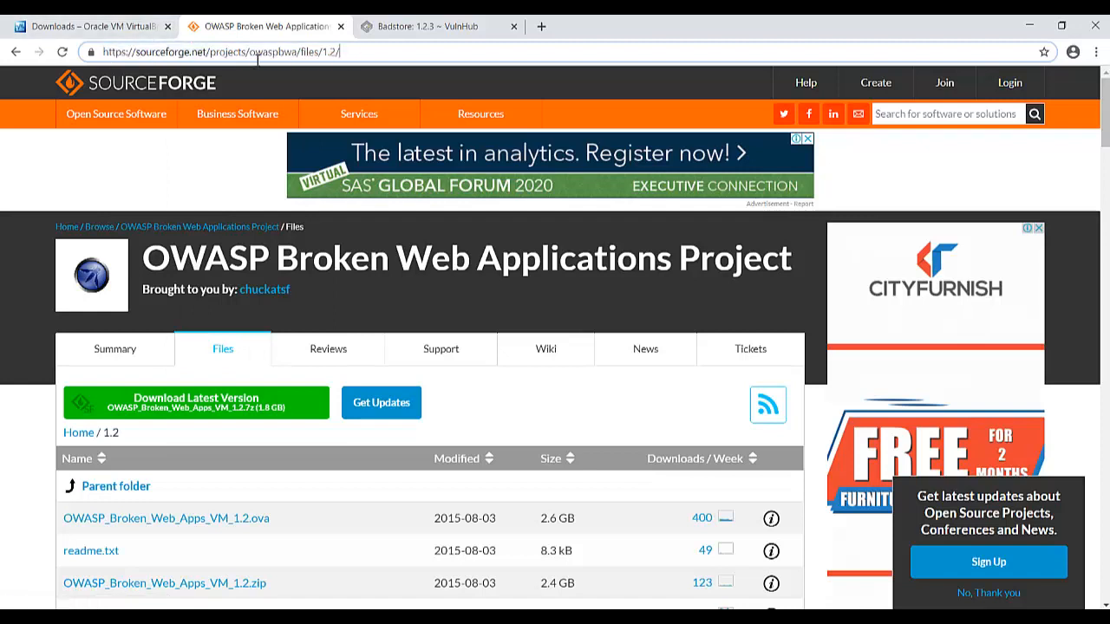
drag(369, 52, 95, 49)
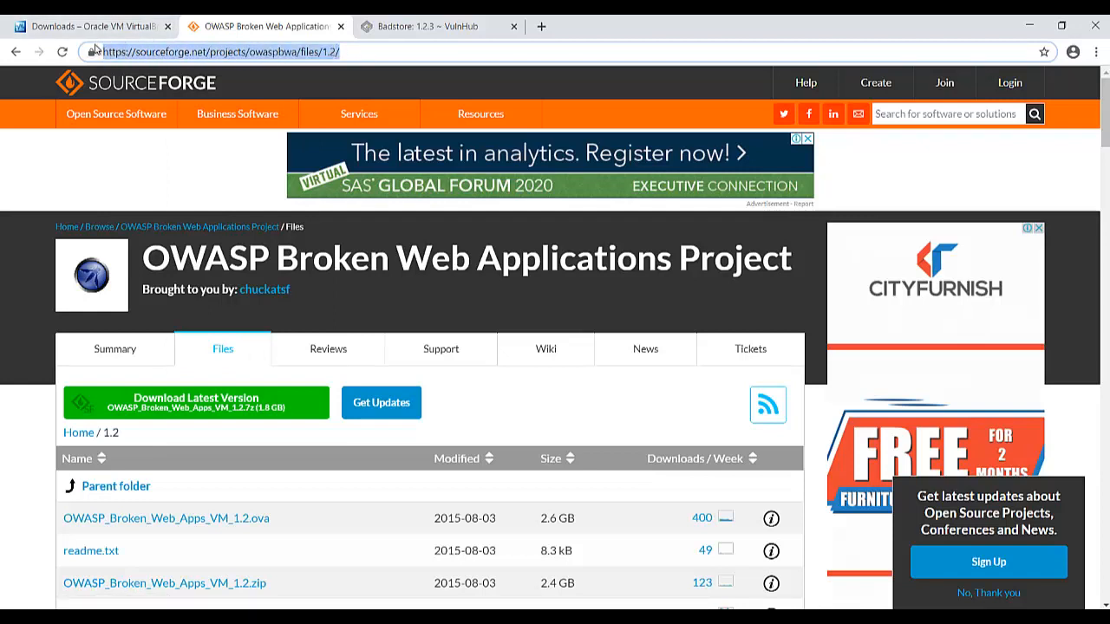
click(379, 49)
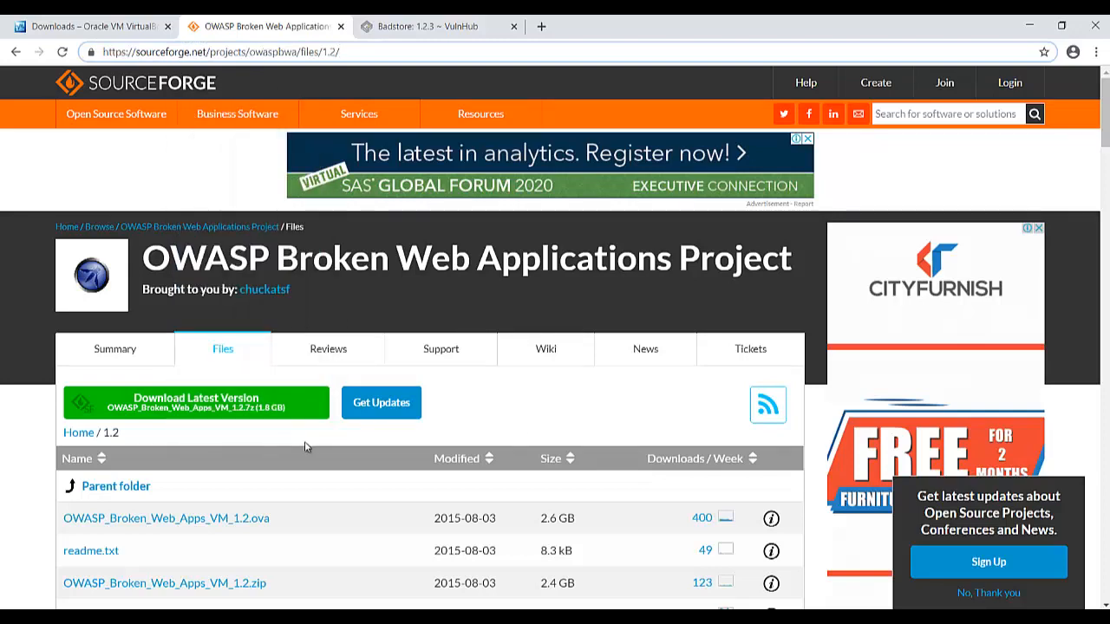
scroll(305, 440, down, 3)
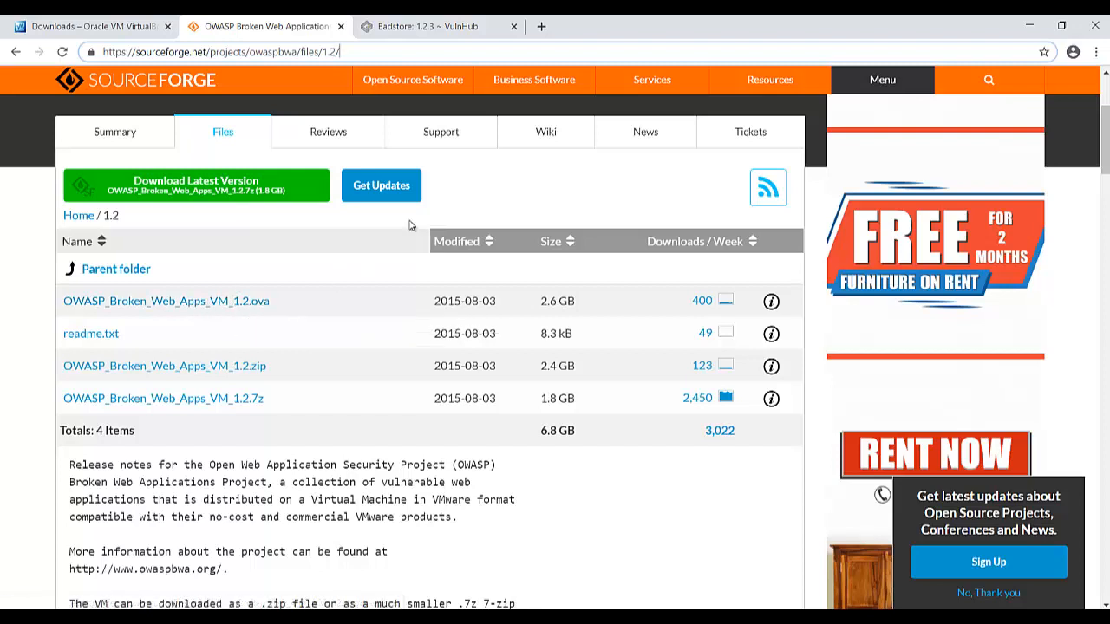
Review the Badstore 1.2.3 download page on VulnHub alongside the VirtualBox downloads and the OWASP .ova file listing.
click(429, 26)
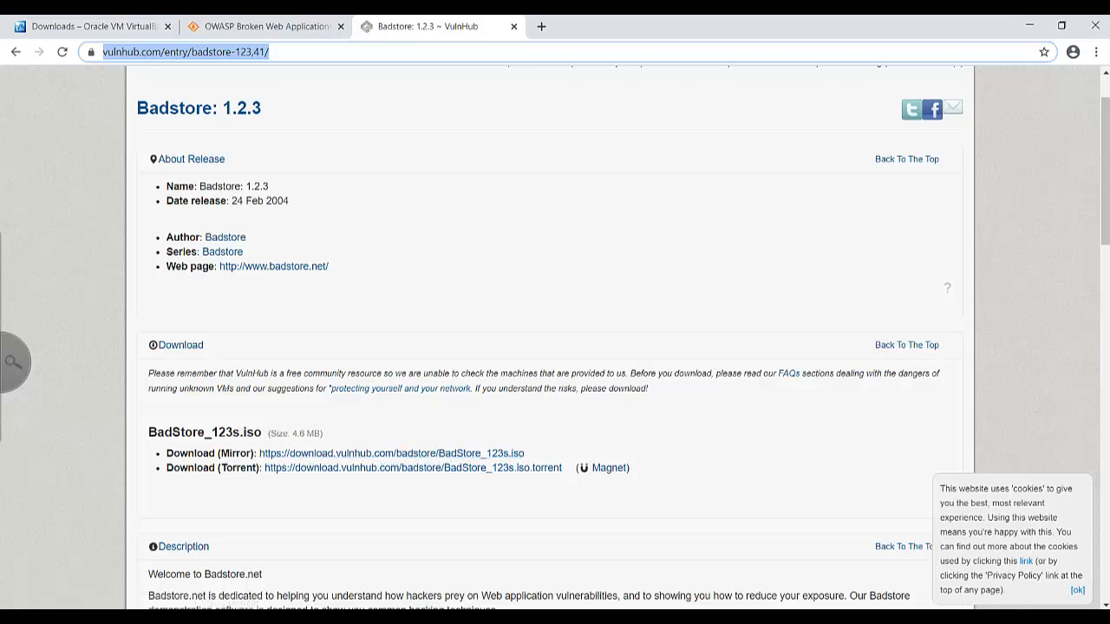
key(alt+Tab)
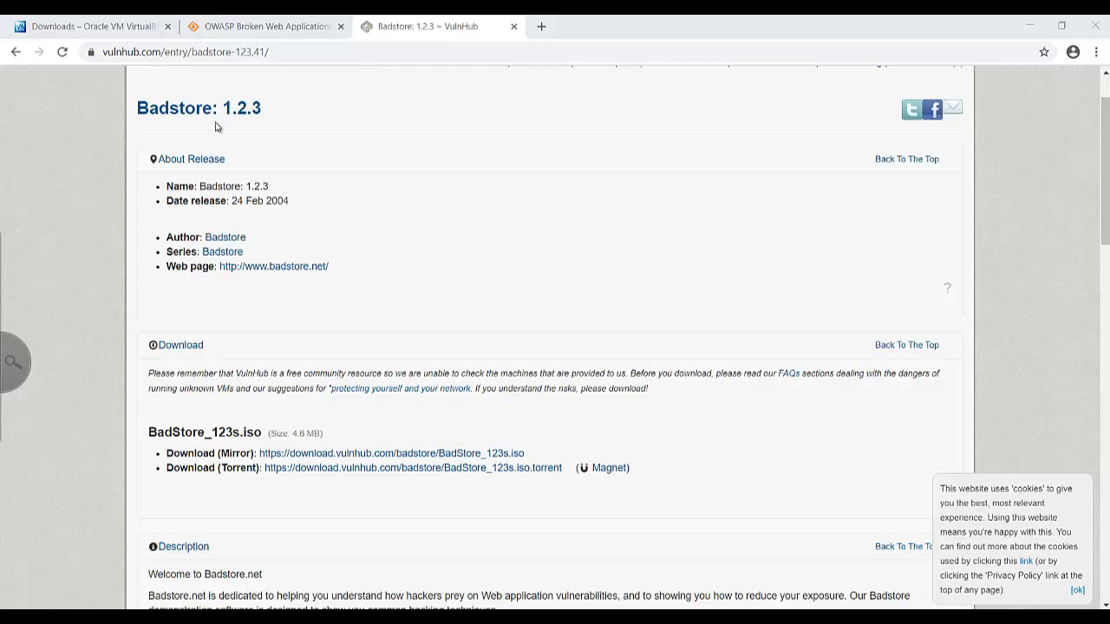
click(84, 31)
click(264, 26)
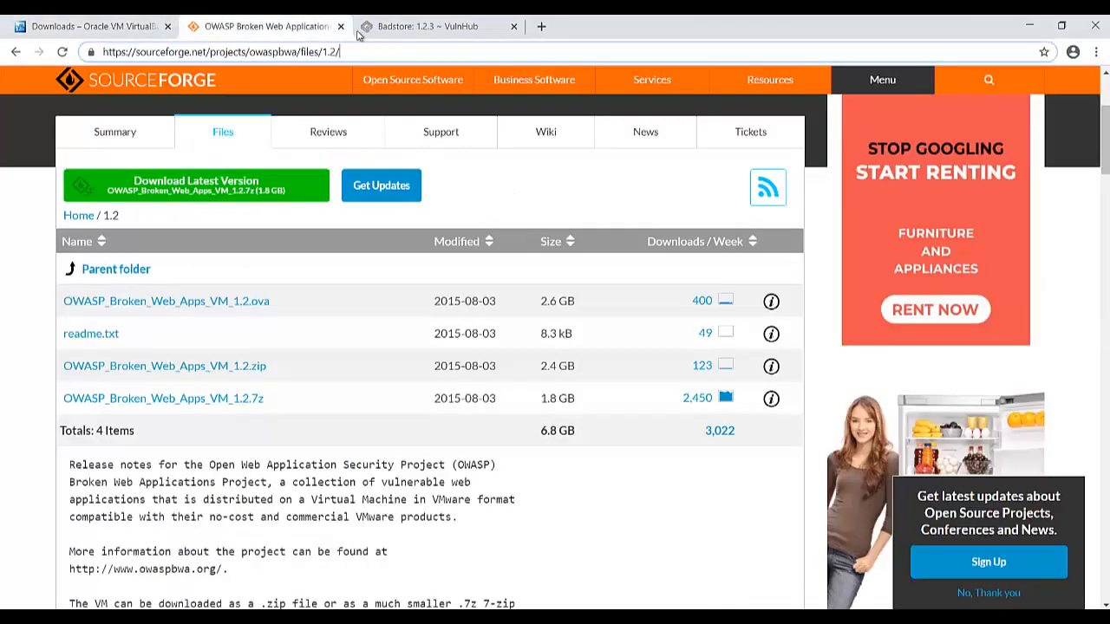
click(472, 28)
click(129, 29)
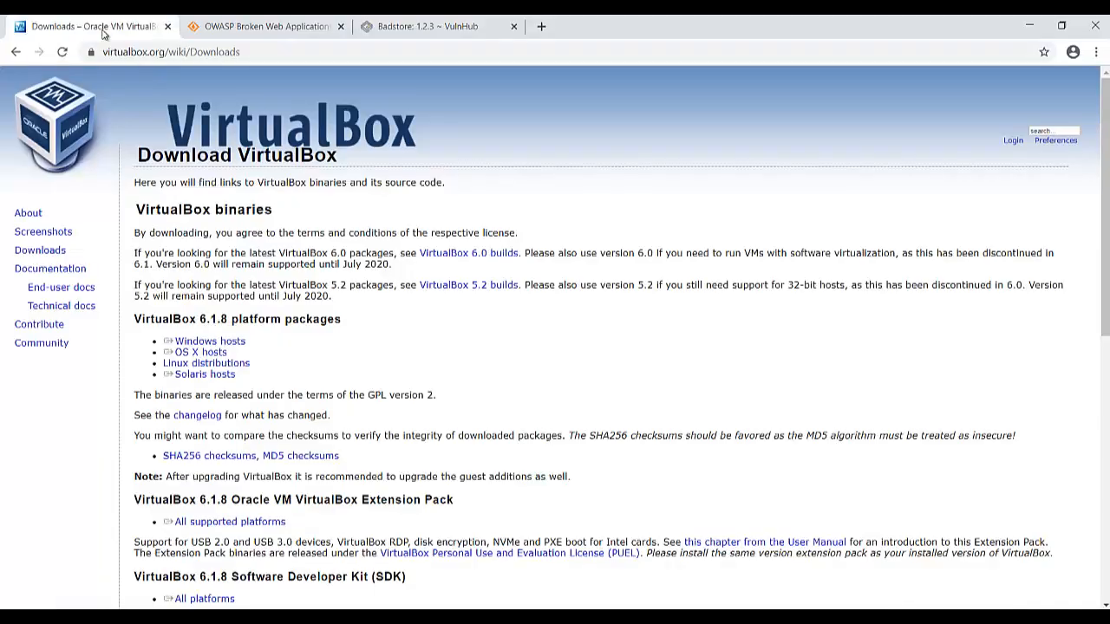
click(265, 26)
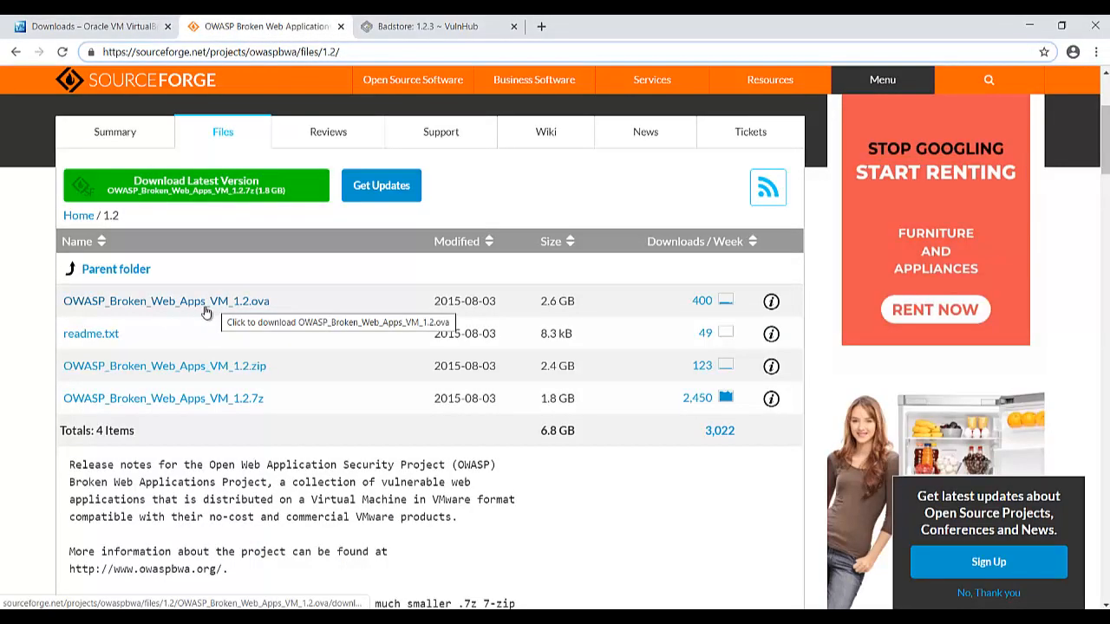
click(428, 27)
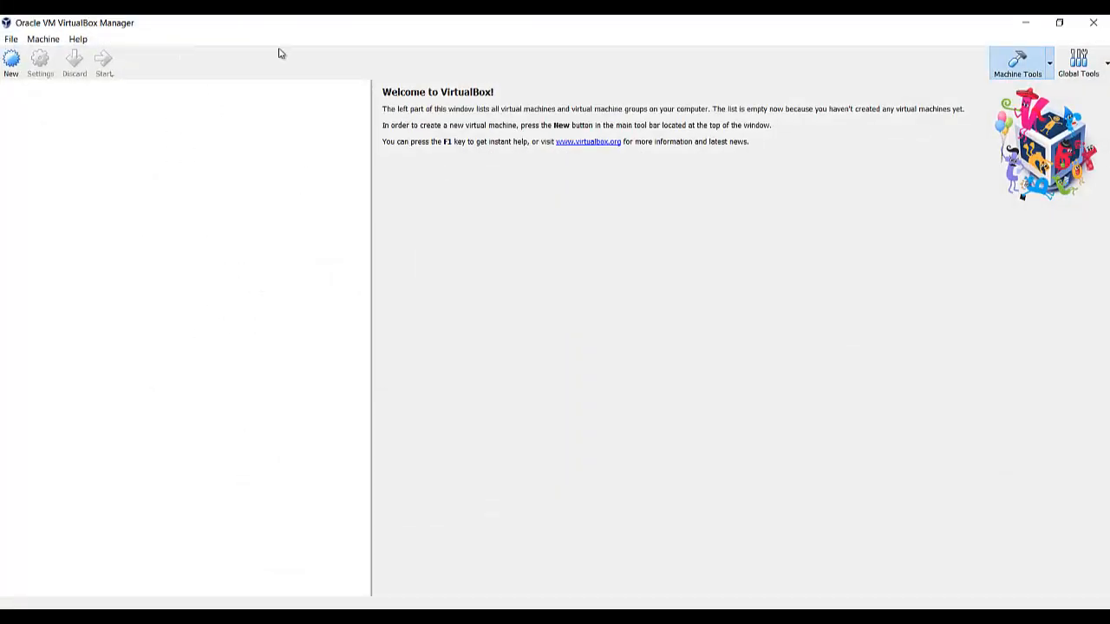
In VirtualBox Manager, start an appliance import with OWASP_Broken_Web_Apps_VM_1.2.ova from the Virtual box folder under OWASP BWA.
click(11, 41)
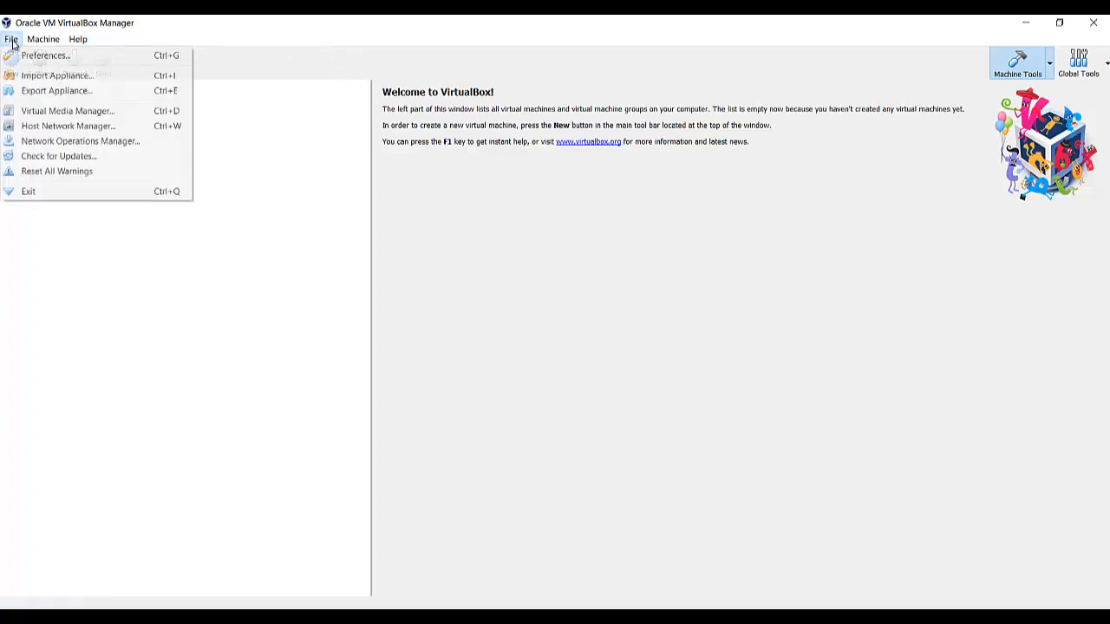
click(53, 78)
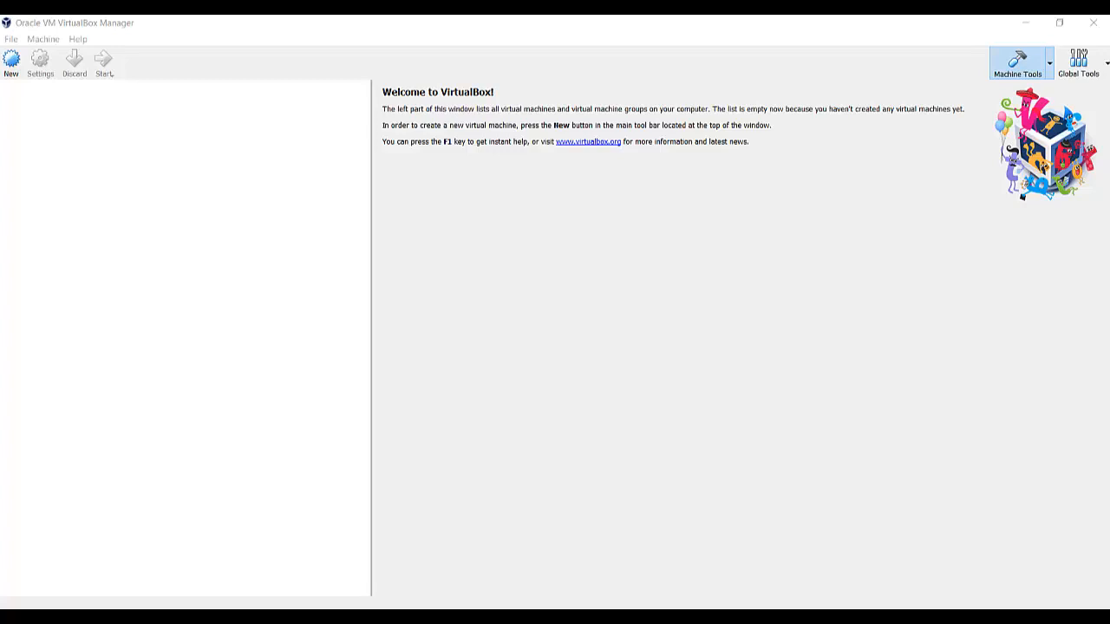
drag(1109, 116, 681, 151)
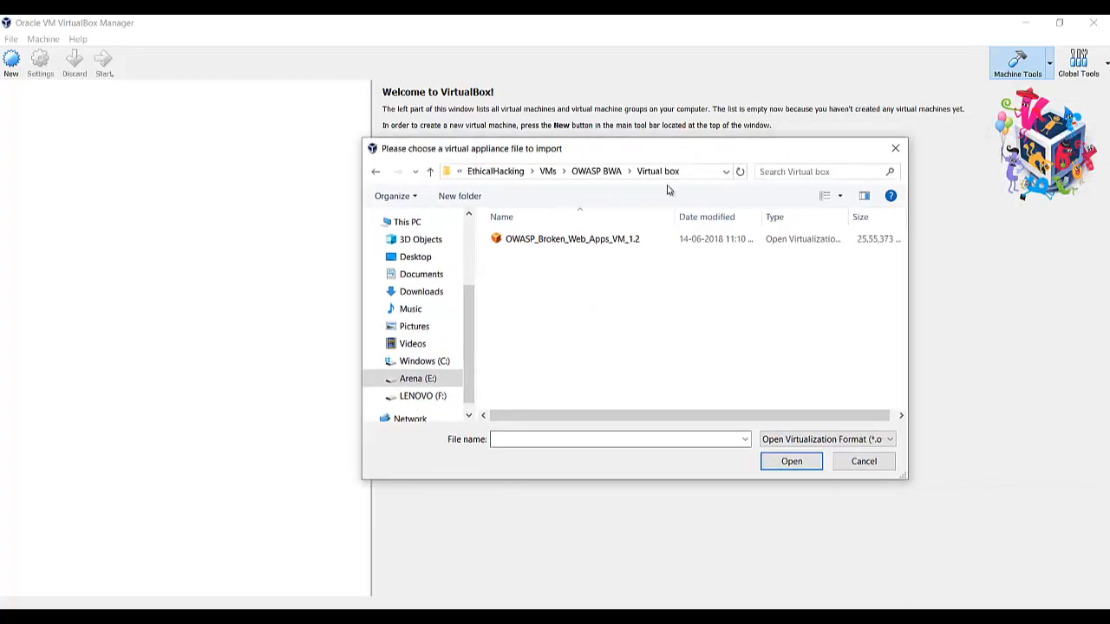
click(564, 240)
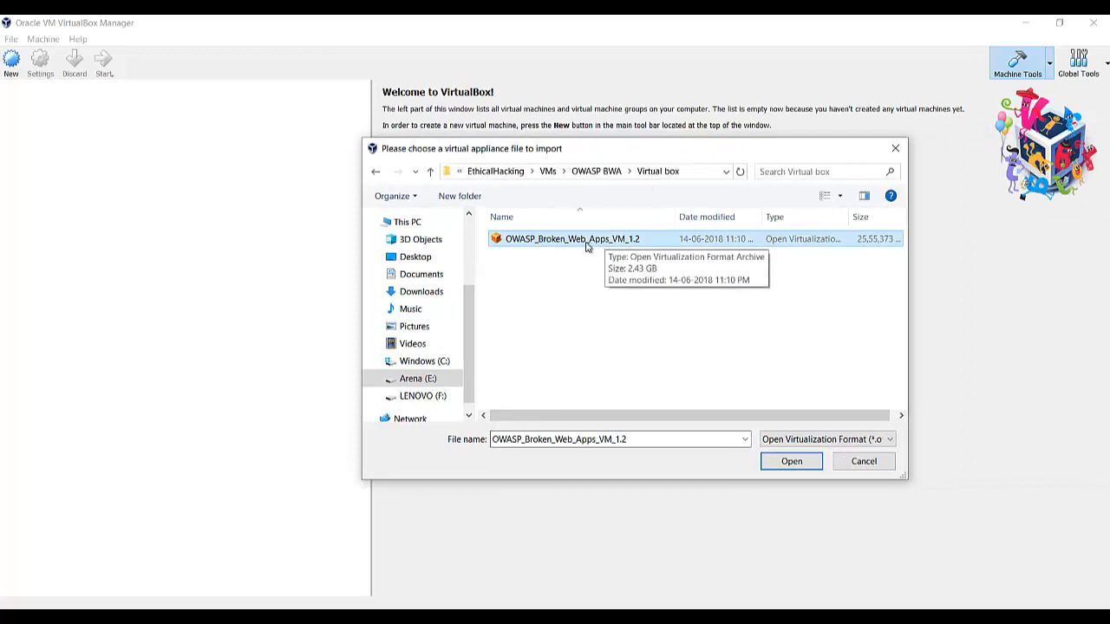
click(792, 463)
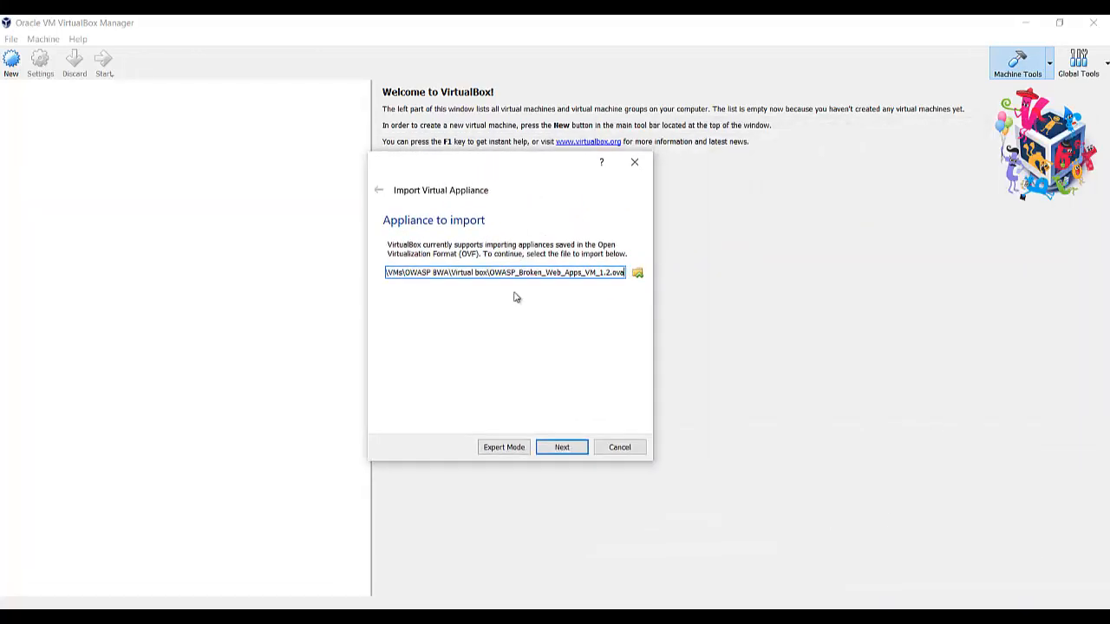
Review the appliance settings of the OWASP virtual machine and import it with the suggested defaults.
click(572, 449)
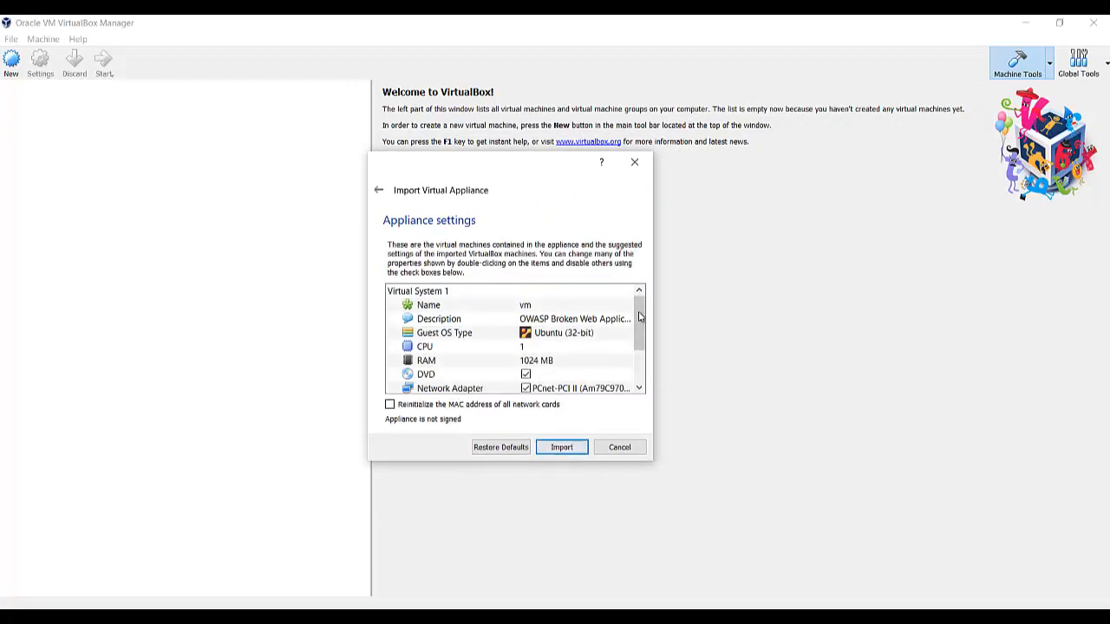
drag(639, 318, 626, 416)
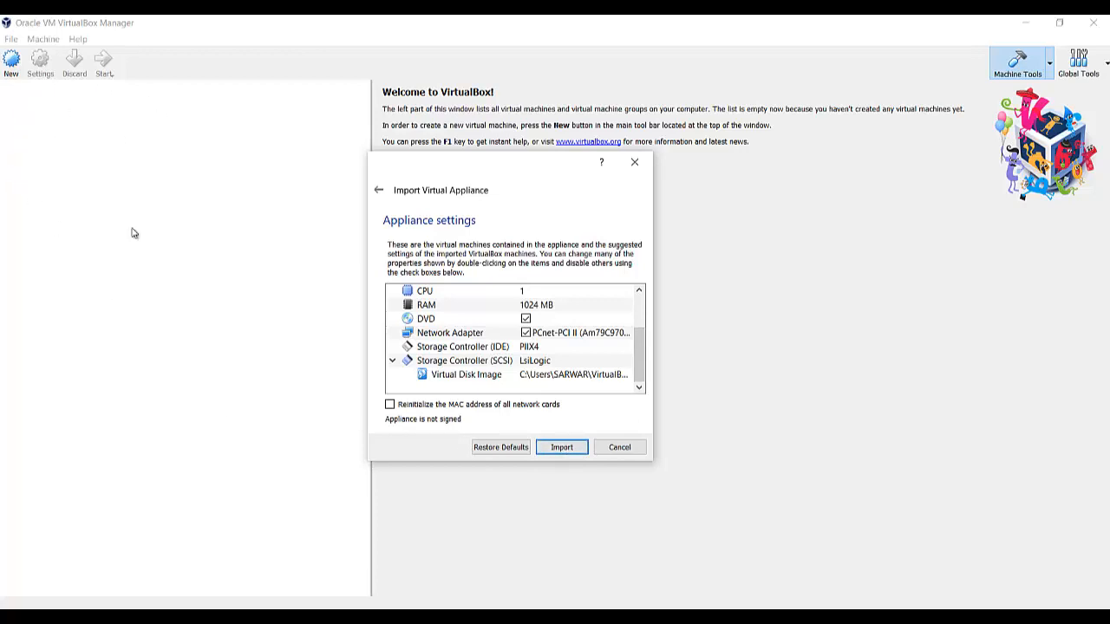
click(562, 447)
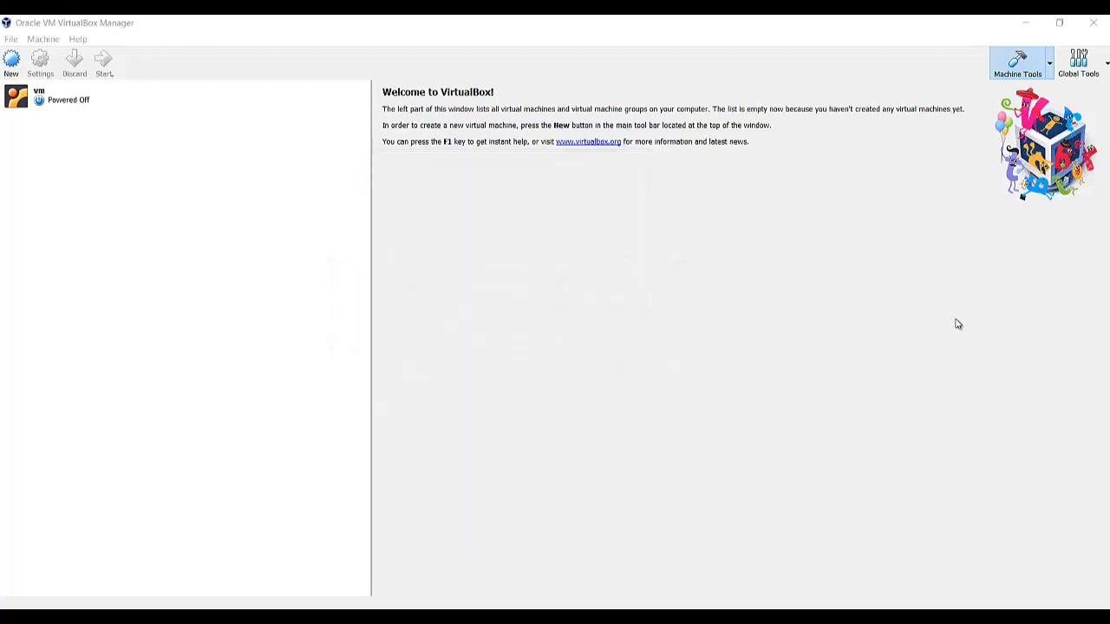
Start a new virtual machine named BadstoreVM with type Linux and version Ubuntu (32-bit).
click(11, 67)
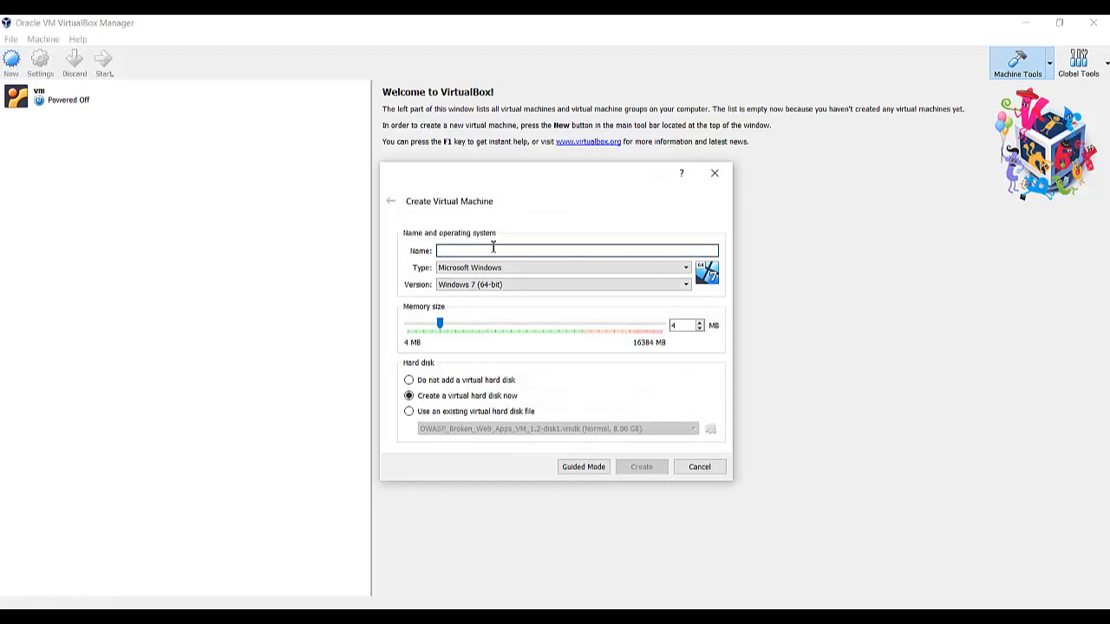
text(Bad)
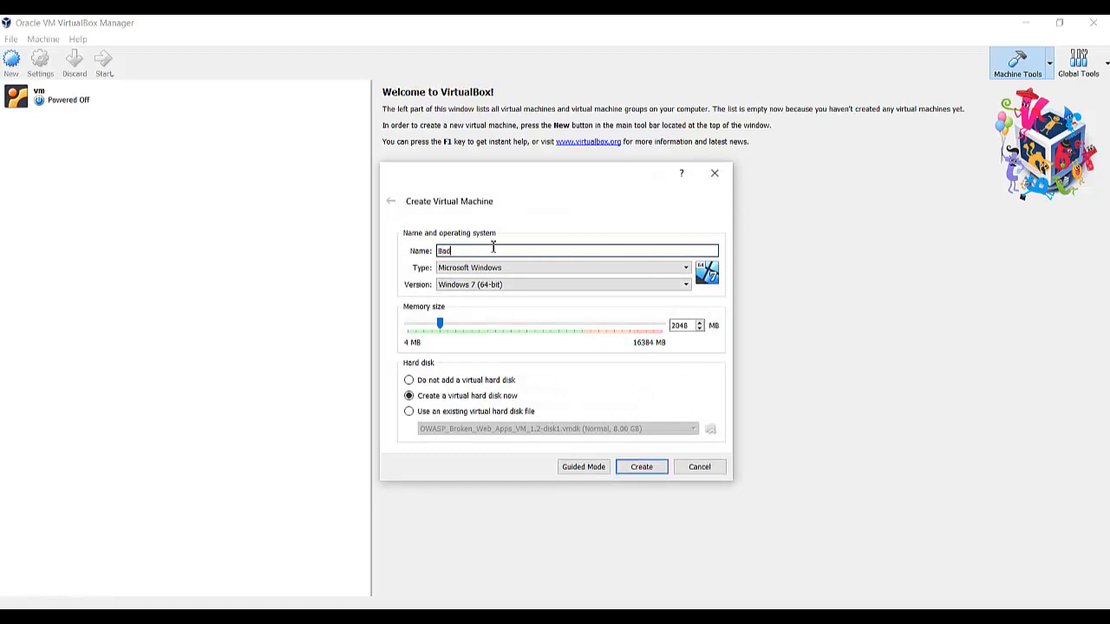
text(storeVM)
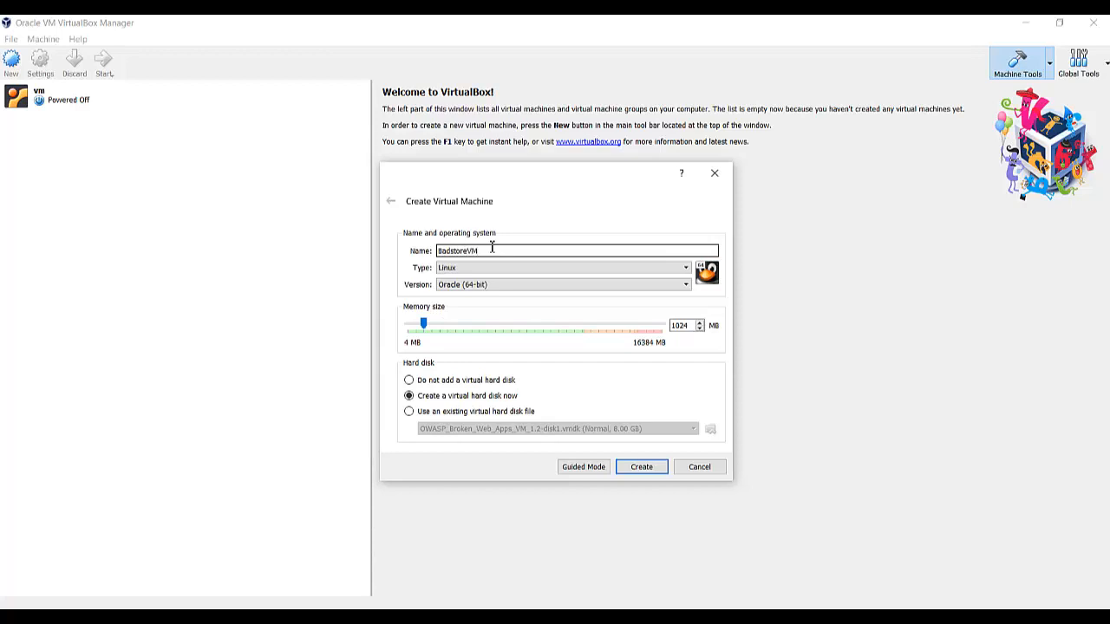
click(475, 285)
scroll(483, 321, up, 5)
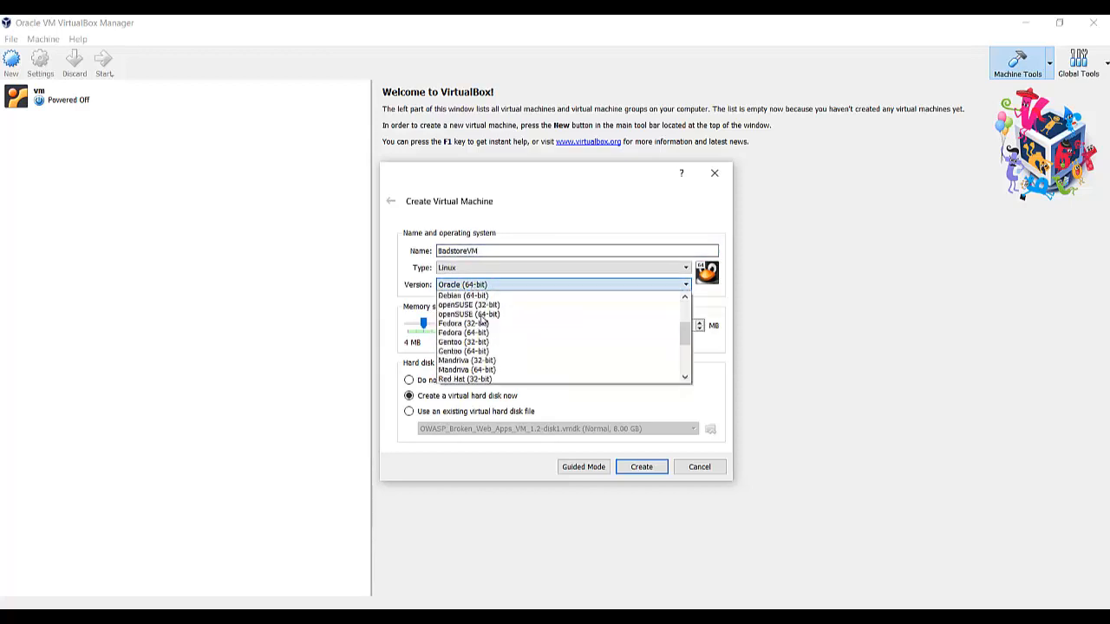
scroll(483, 321, up, 2)
scroll(494, 334, down, 6)
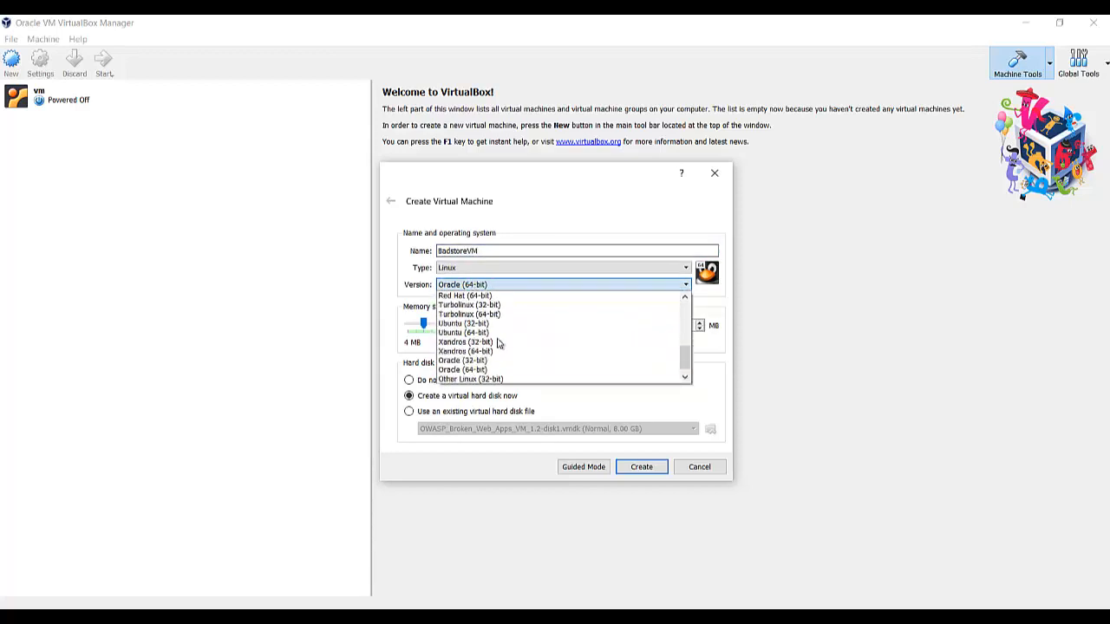
click(448, 324)
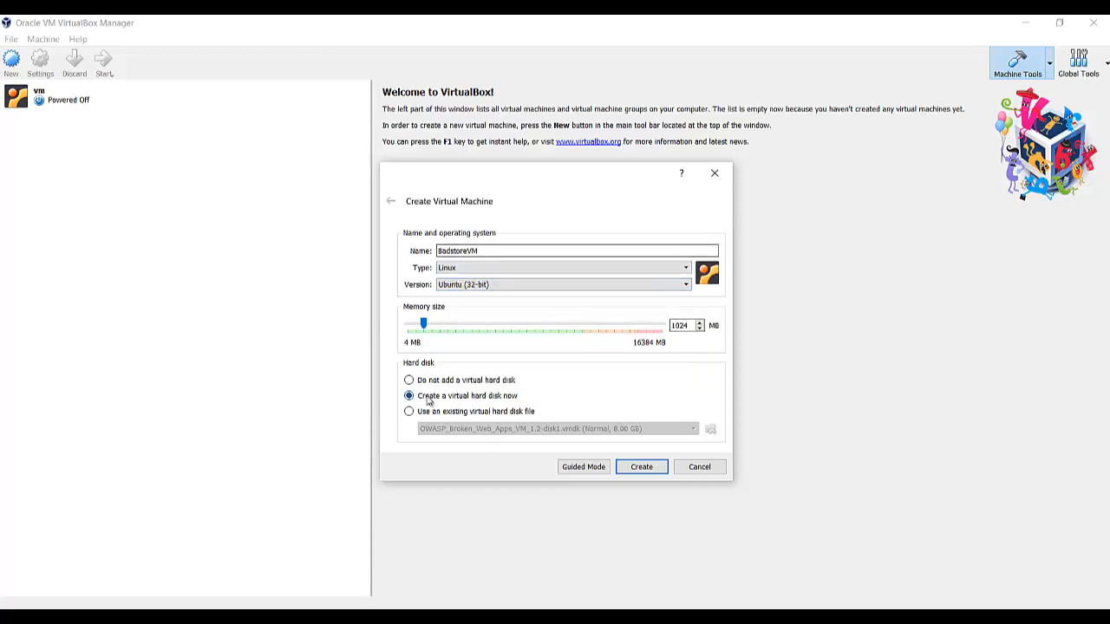
Create BadstoreVM with a new dynamically allocated VDI hard disk of 4.35 GB.
click(639, 468)
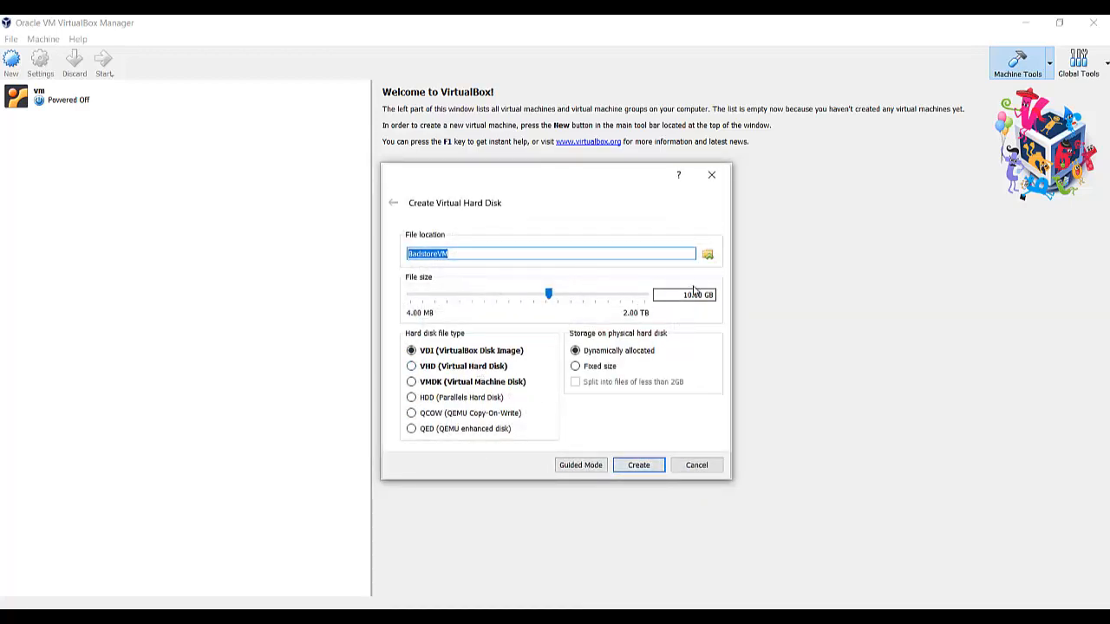
mouse_move(549, 297)
mouse_down()
mouse_move(524, 297)
mouse_move(534, 298)
mouse_up()
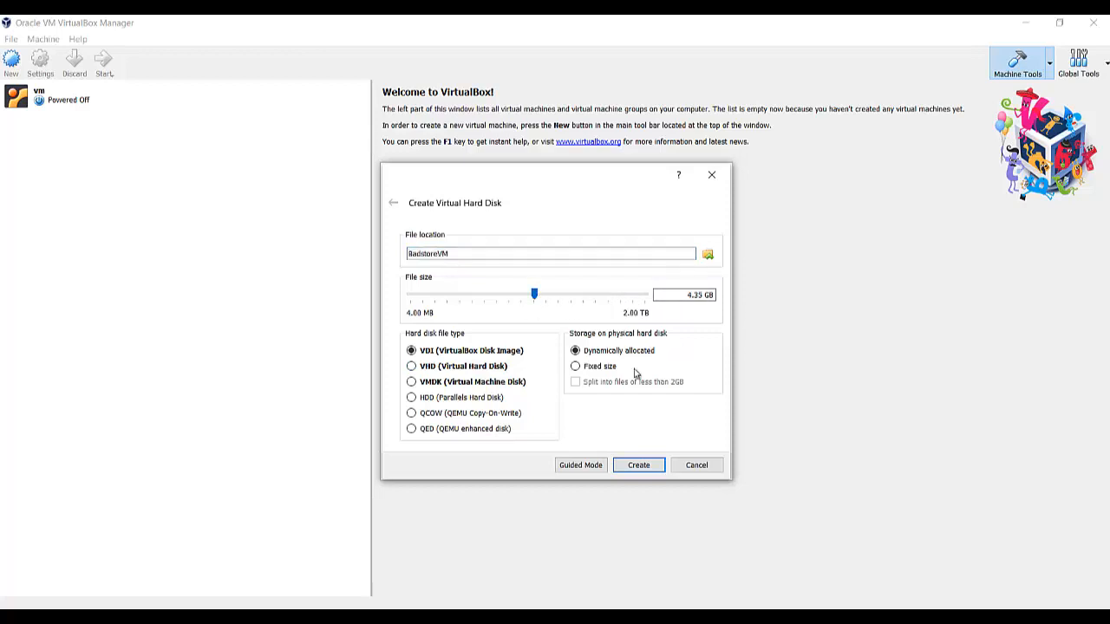
click(639, 469)
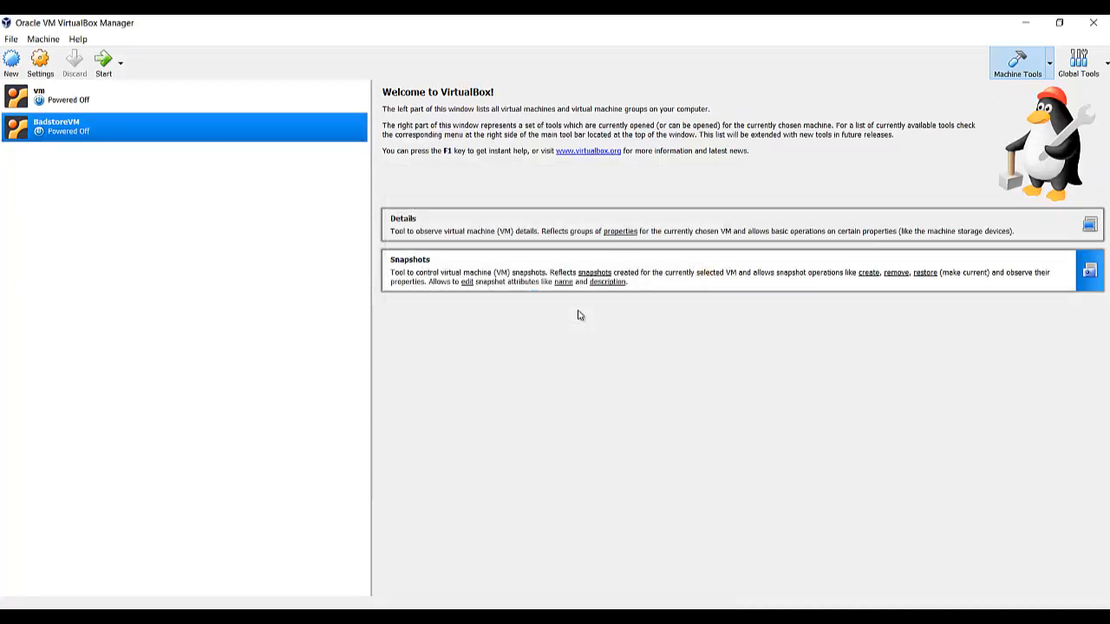
In BadstoreVM's settings, attach network Adapter 1 to Bridged Adapter.
right_click(121, 132)
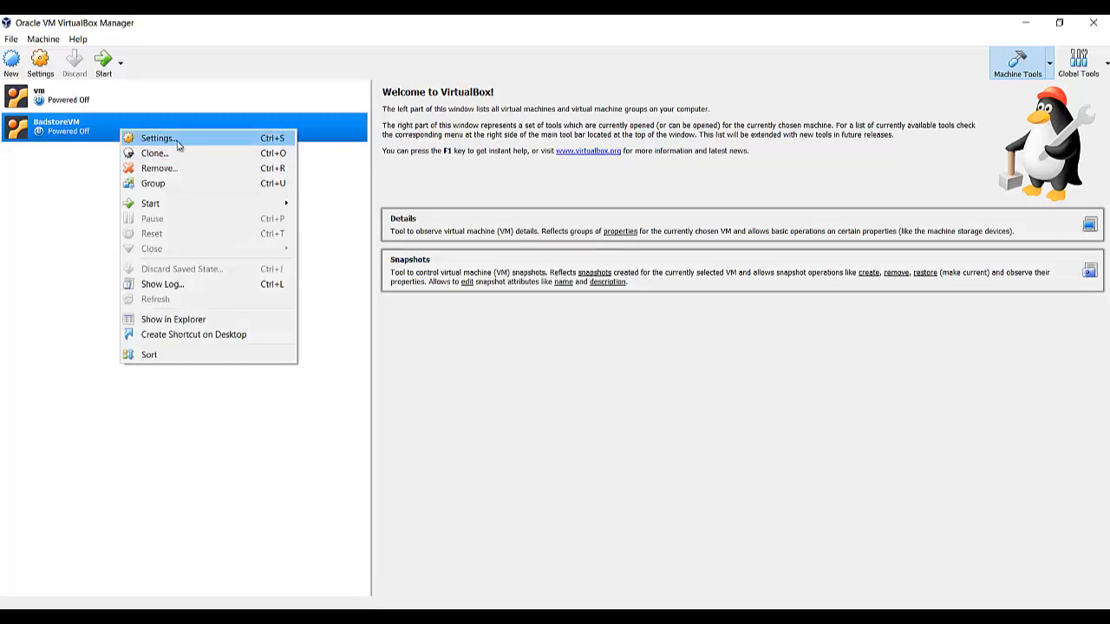
click(158, 138)
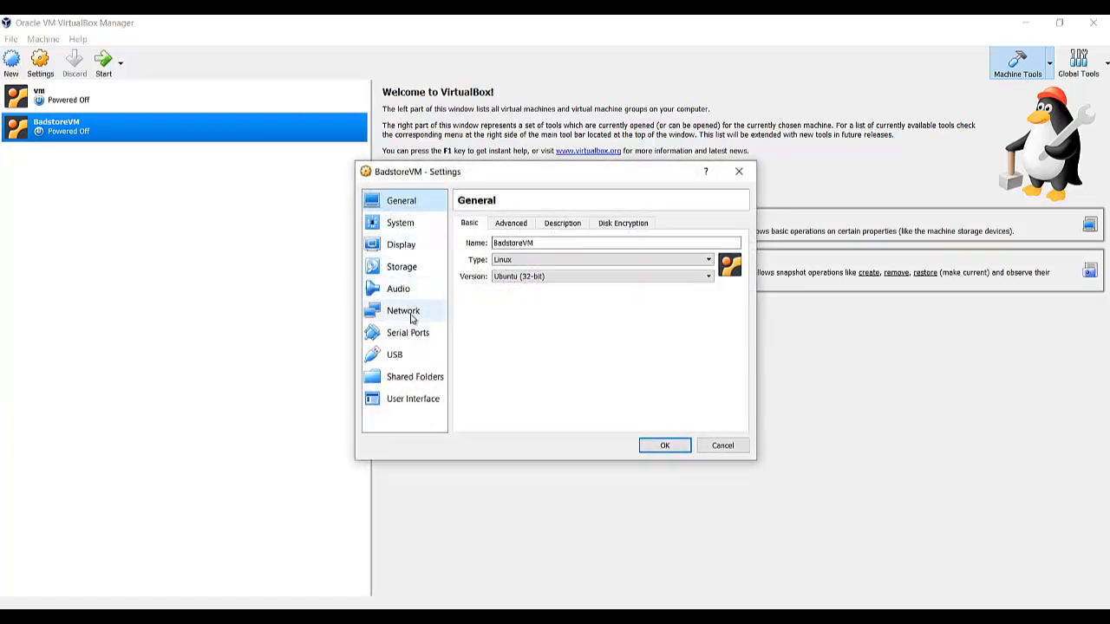
click(408, 310)
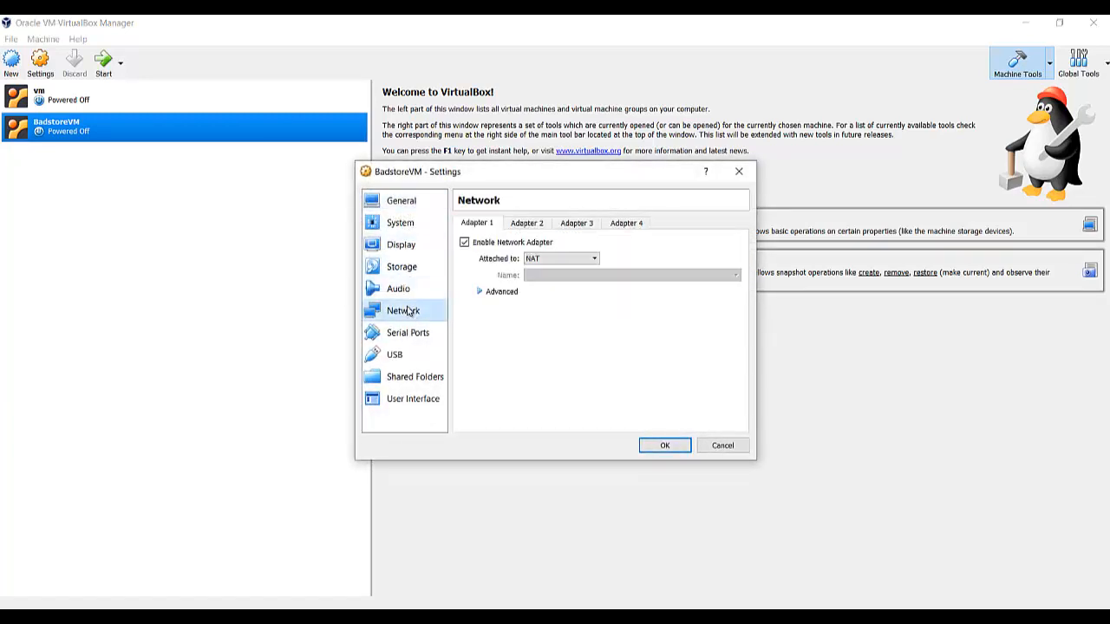
click(580, 258)
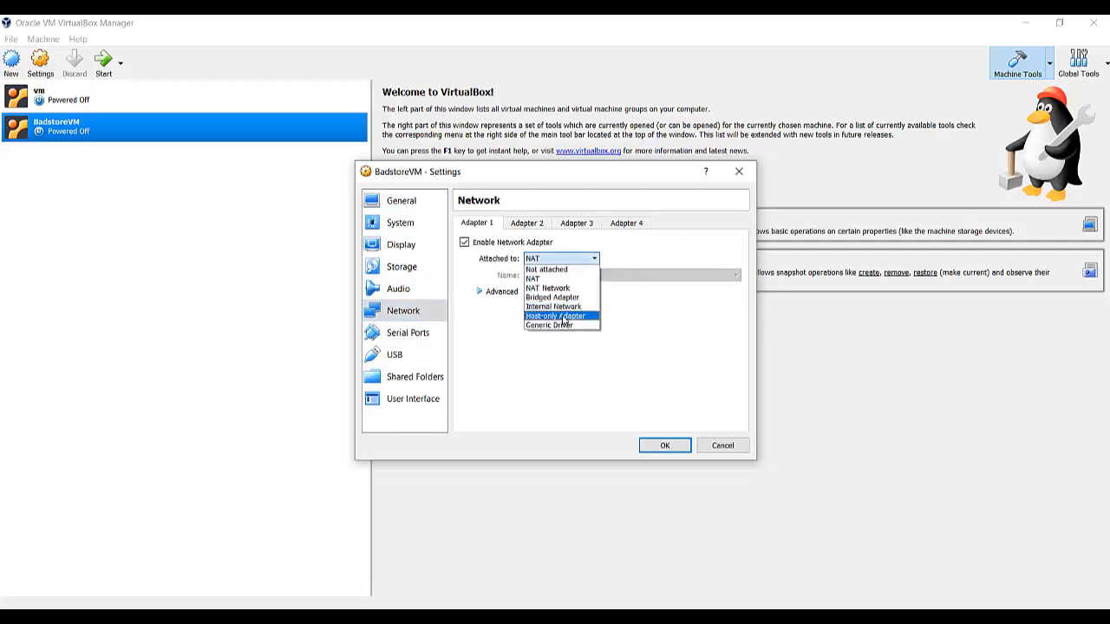
click(564, 317)
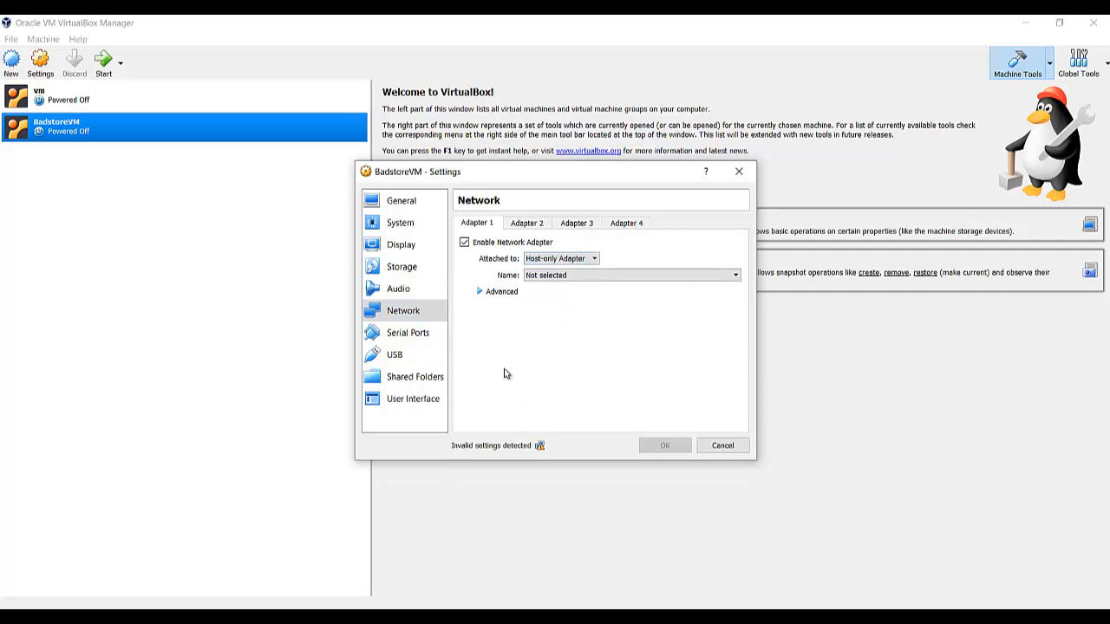
click(594, 259)
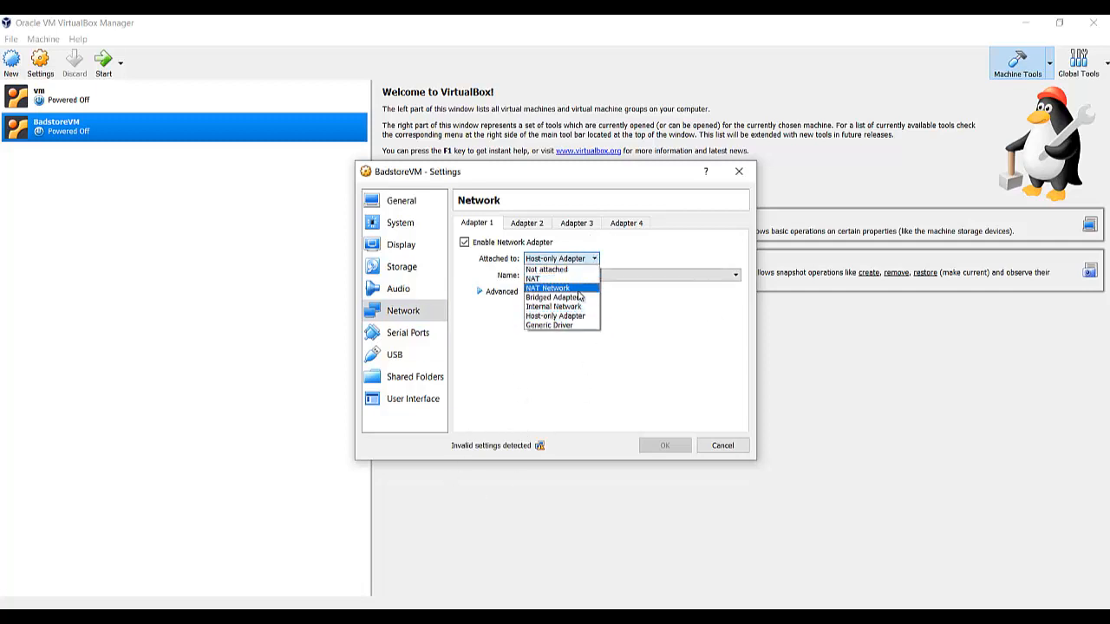
click(570, 298)
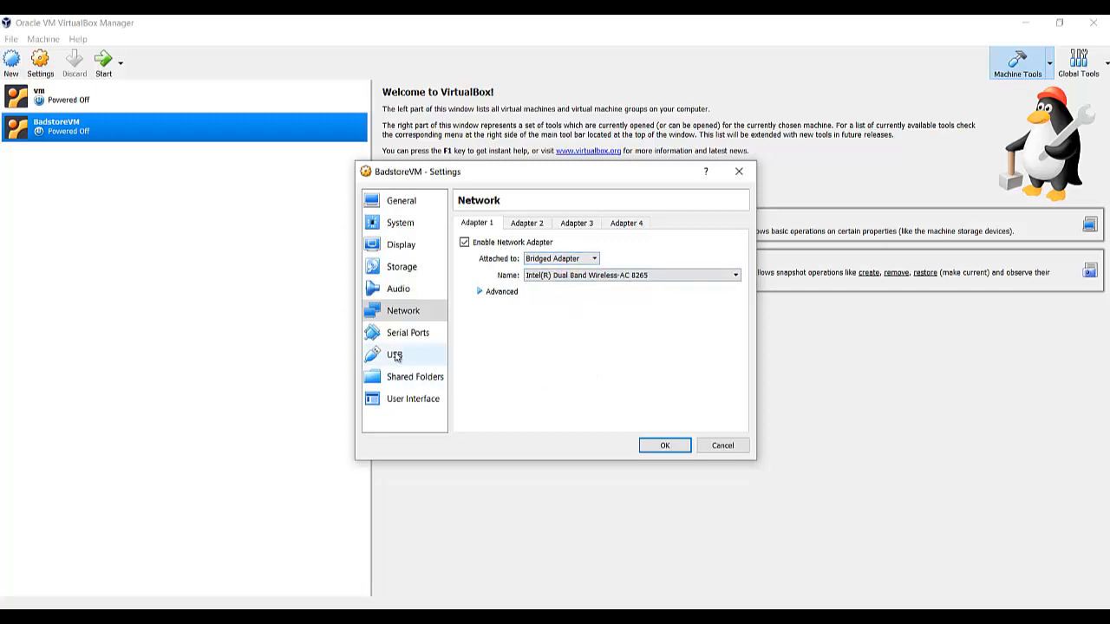
Load BadStore.iso into BadstoreVM's empty IDE optical drive and save the machine's settings.
click(410, 269)
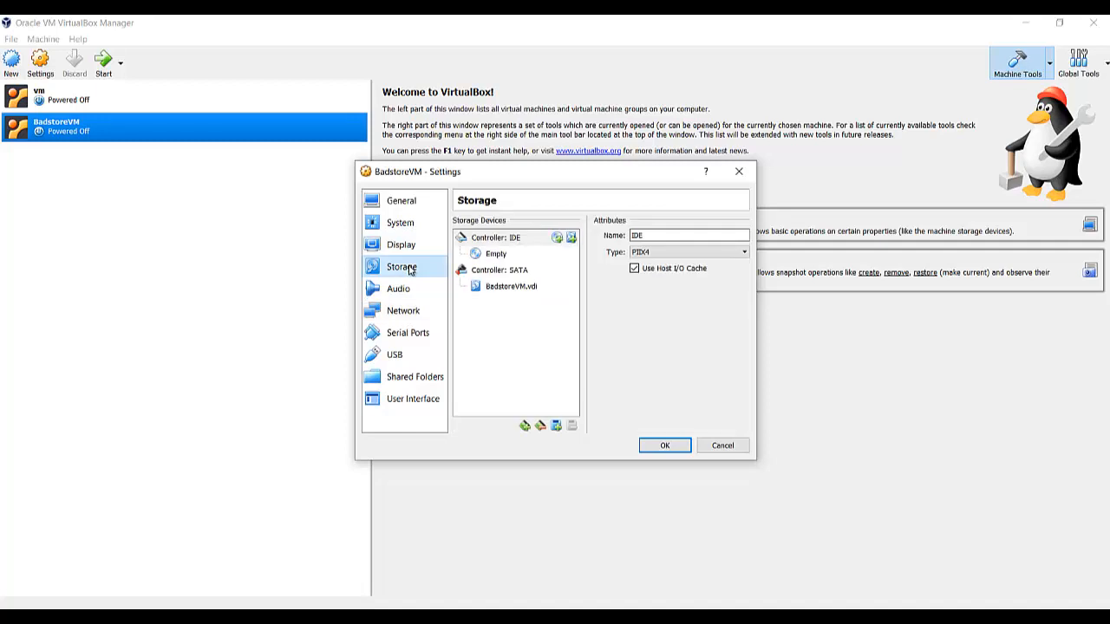
click(496, 257)
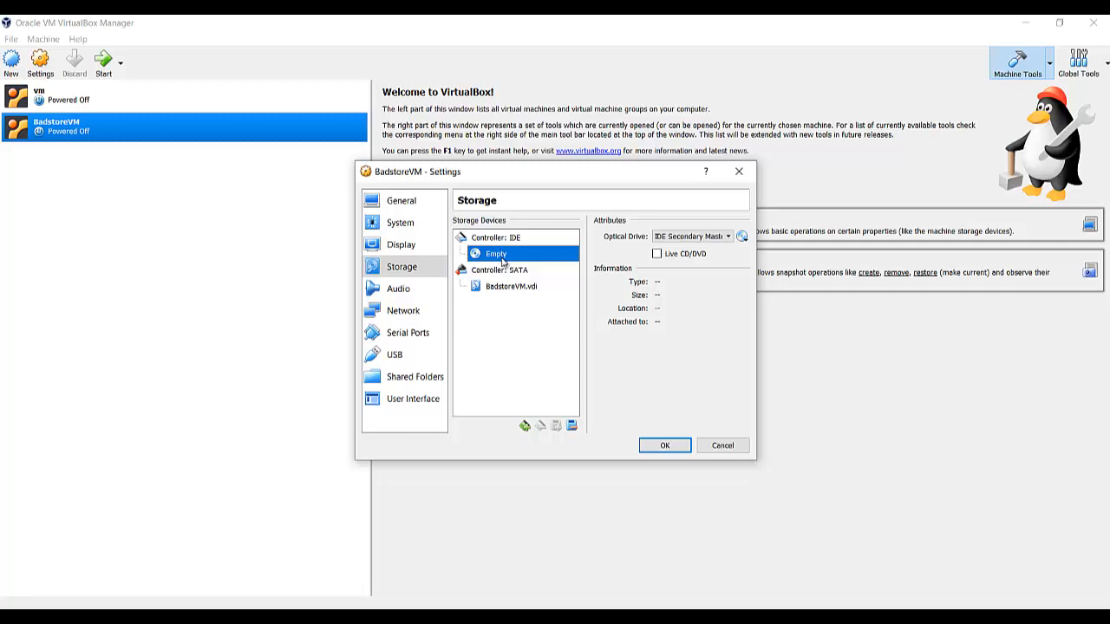
click(742, 235)
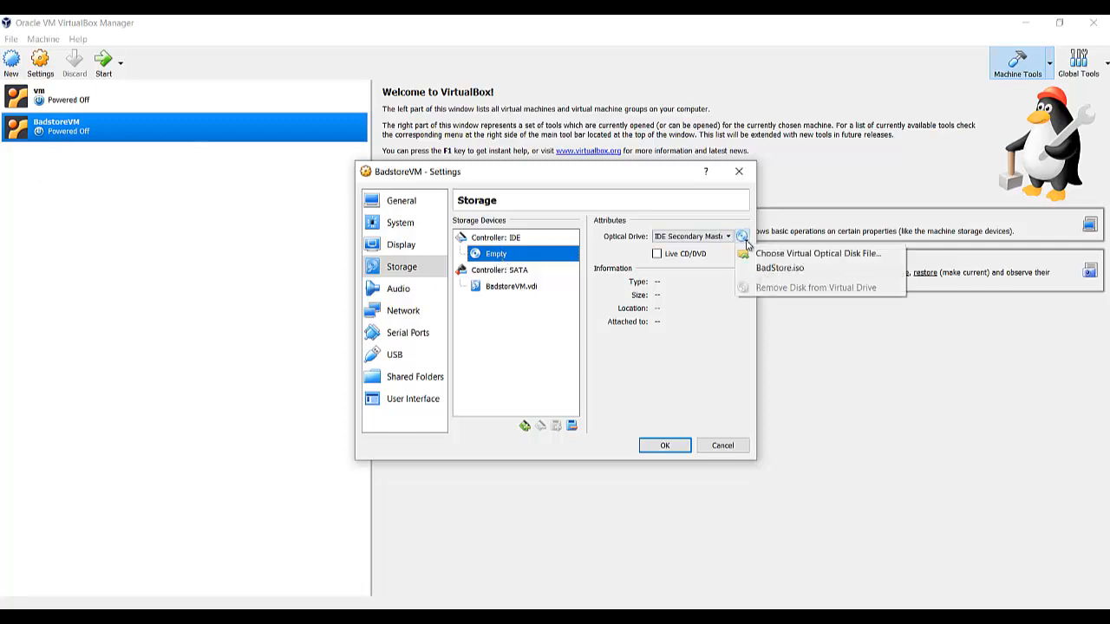
click(783, 272)
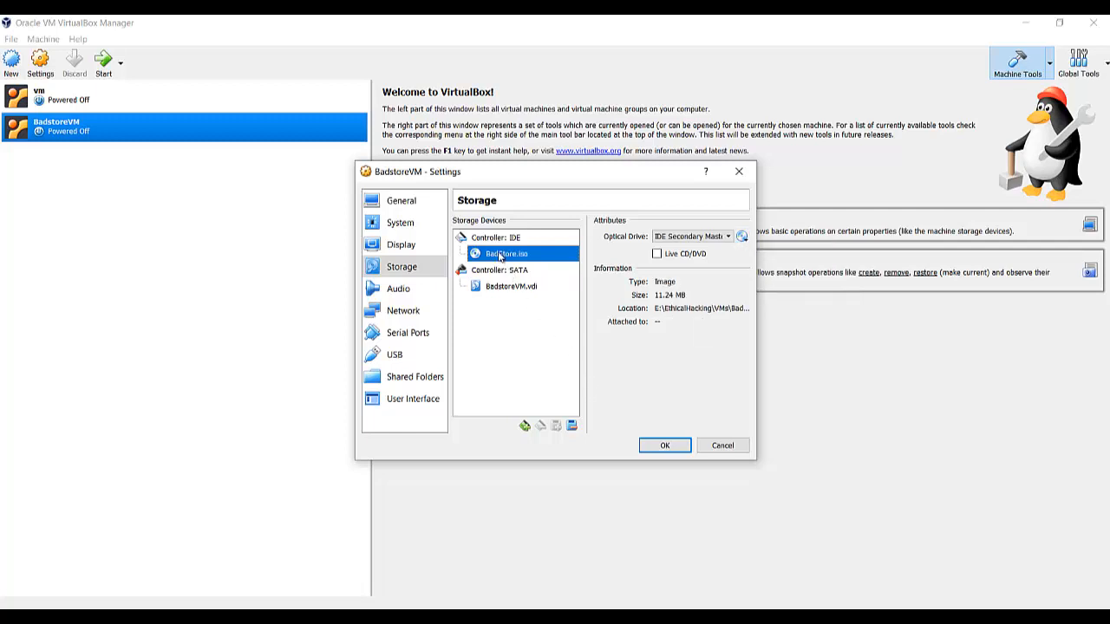
click(672, 448)
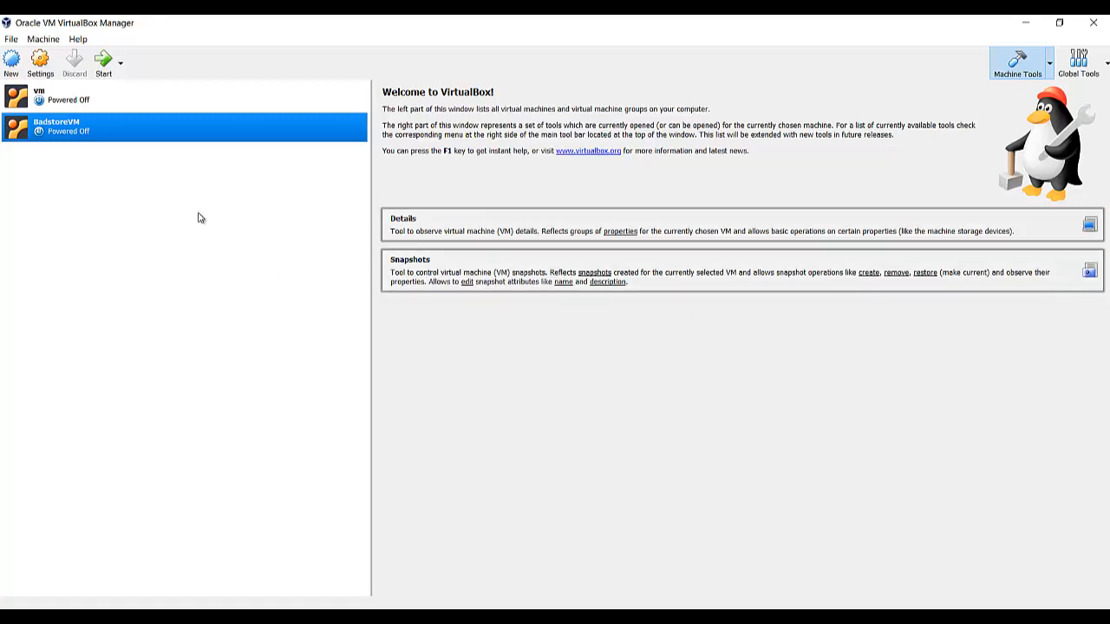
Open the settings of the virtual machine vm and select its name for editing.
right_click(73, 101)
click(111, 108)
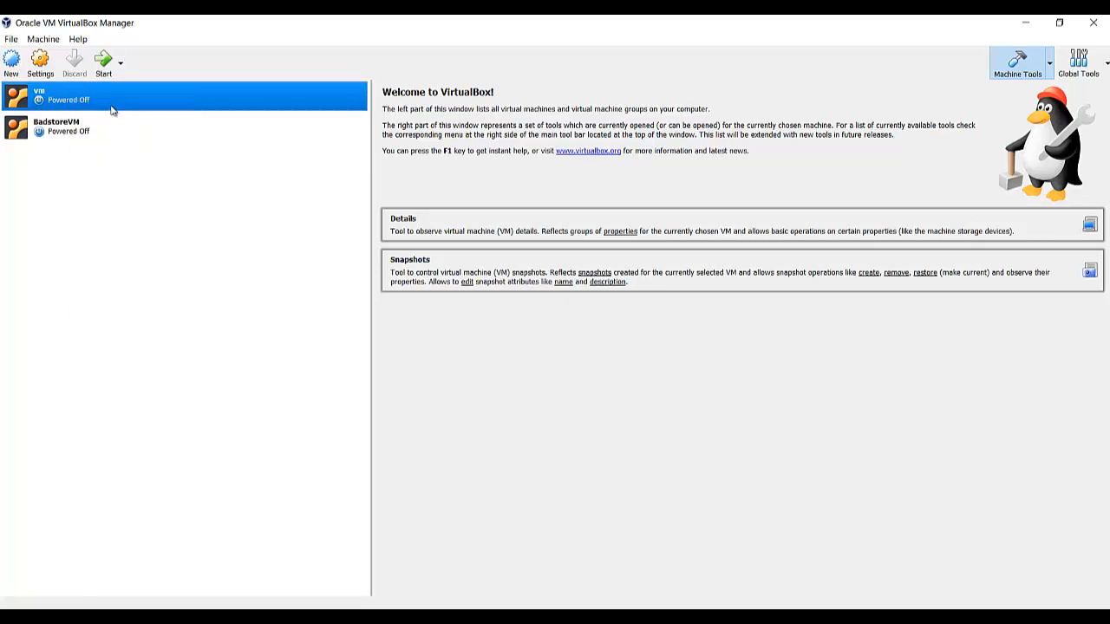
double_click(498, 243)
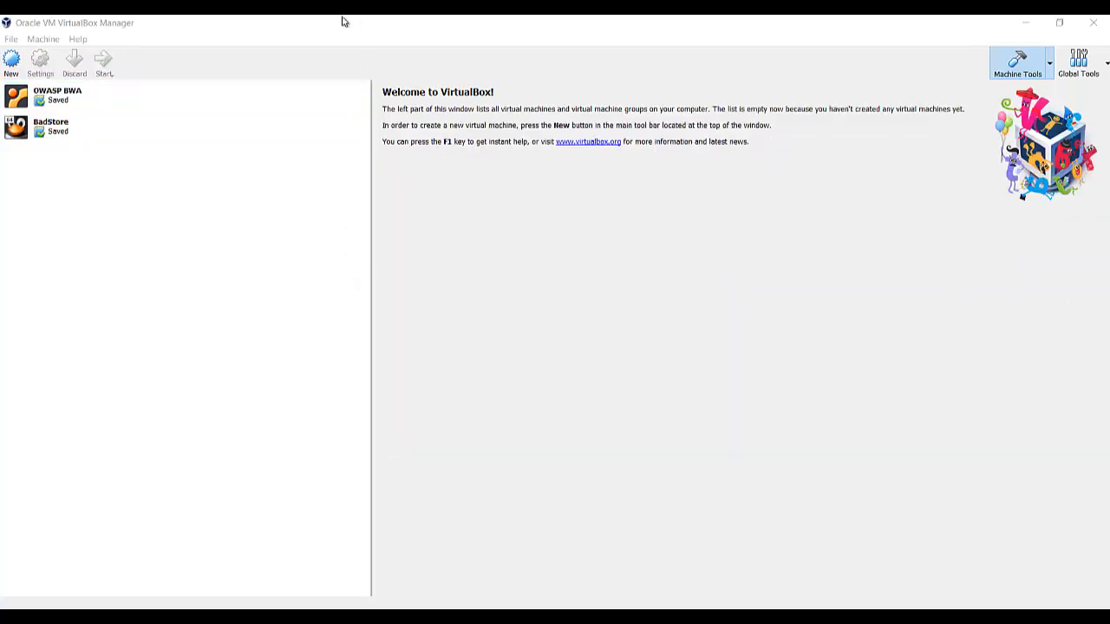
Start the saved OWASP BWA virtual machine.
click(101, 103)
click(102, 103)
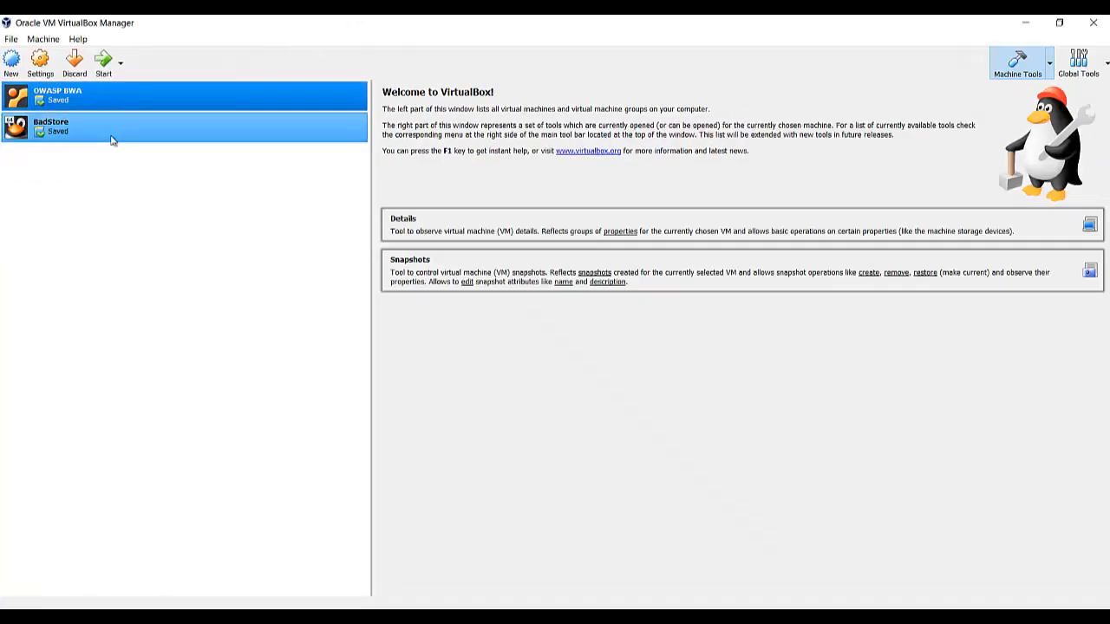
click(112, 137)
click(108, 103)
click(112, 131)
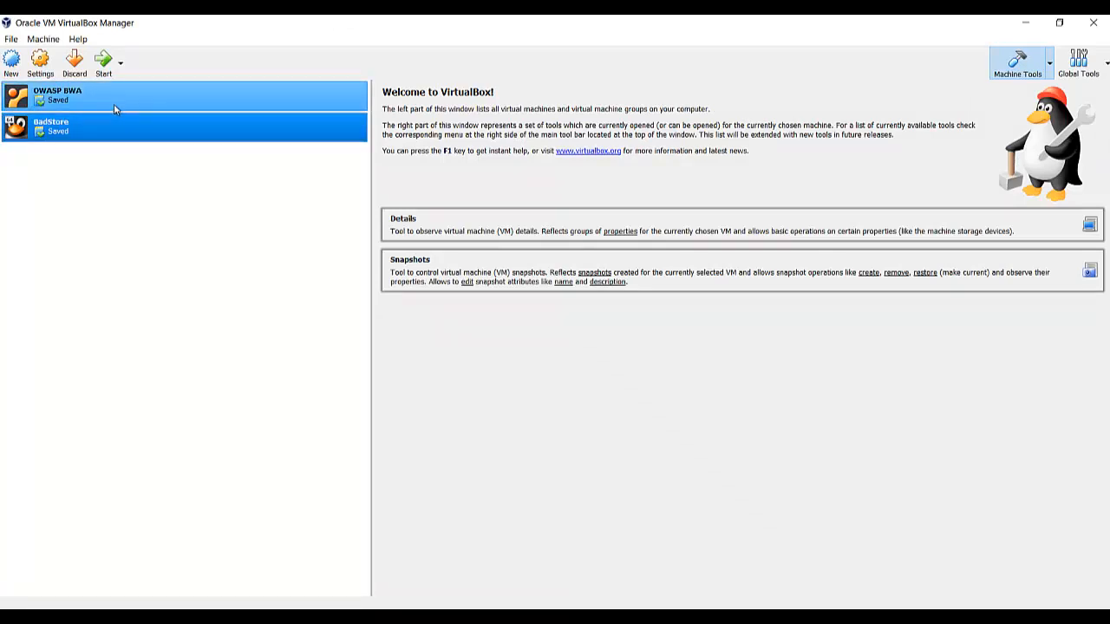
click(107, 104)
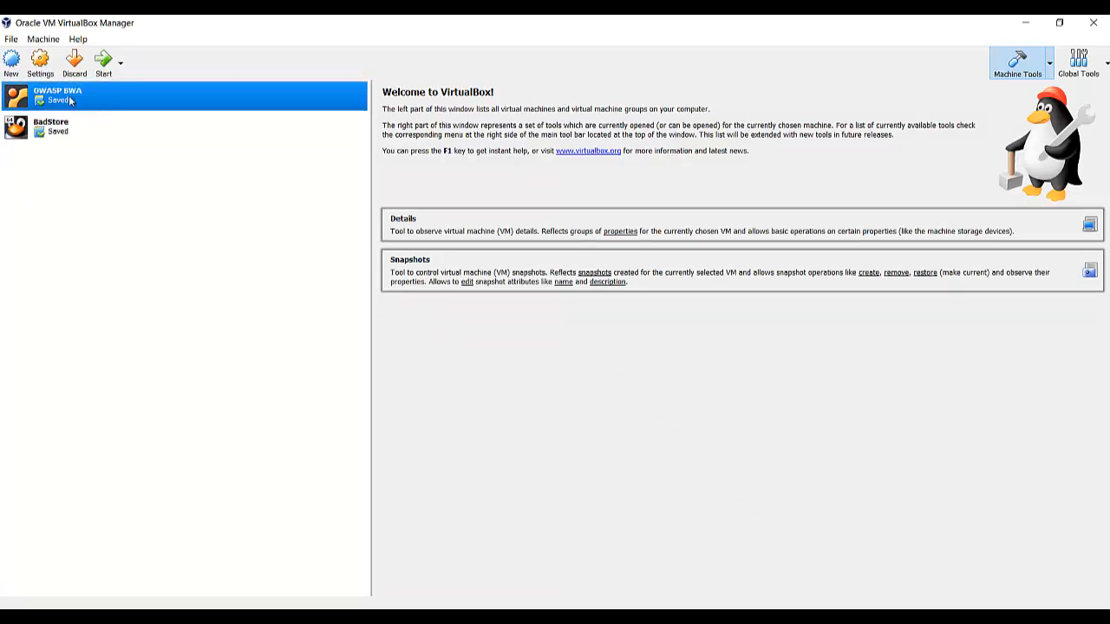
click(104, 64)
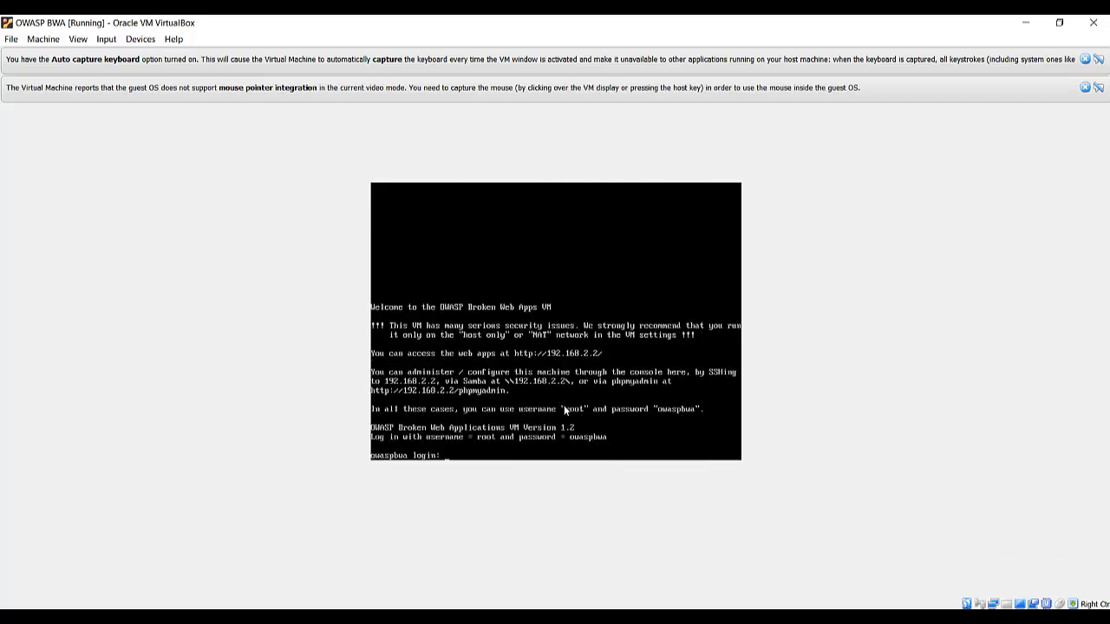
Log in to the OWASP BWA console as root with the account password and release the captured keyboard.
click(489, 459)
key(Return)
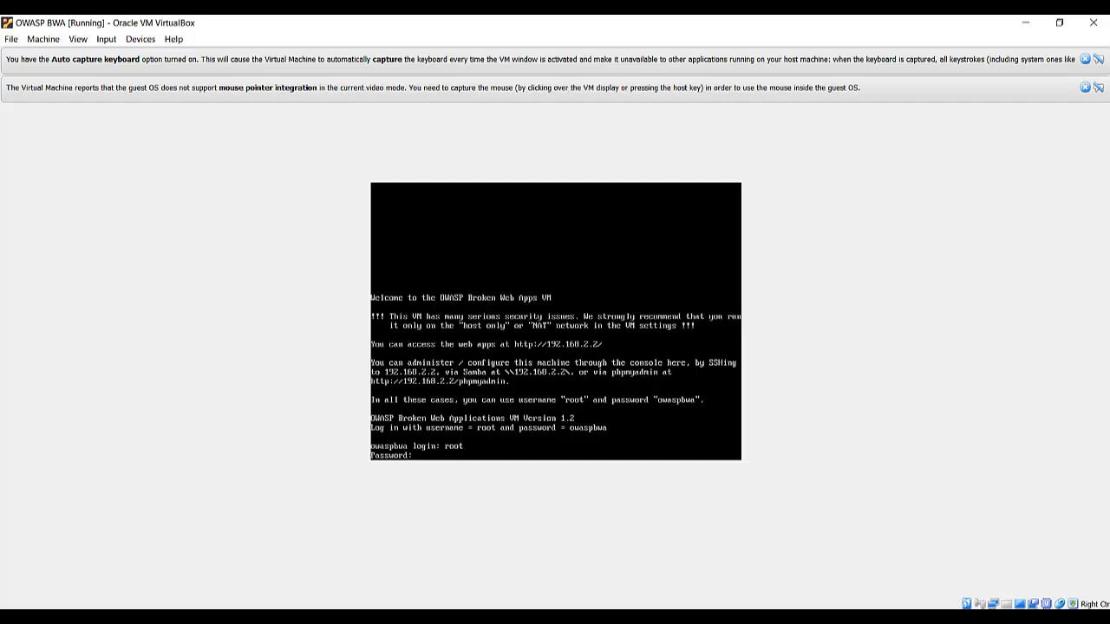
key(Return)
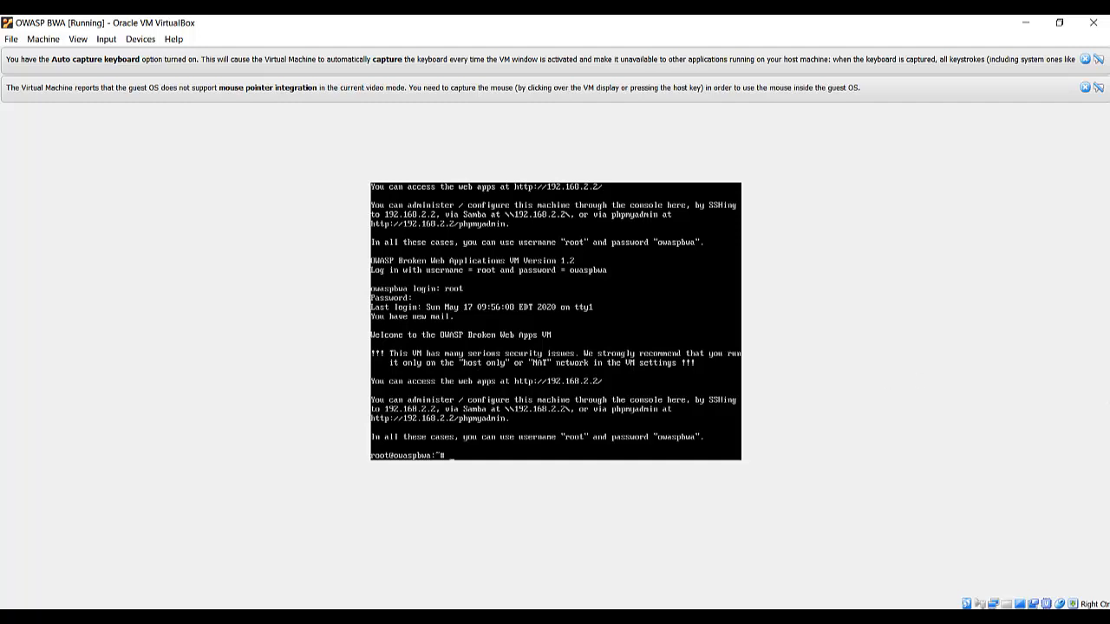
key(Control_R)
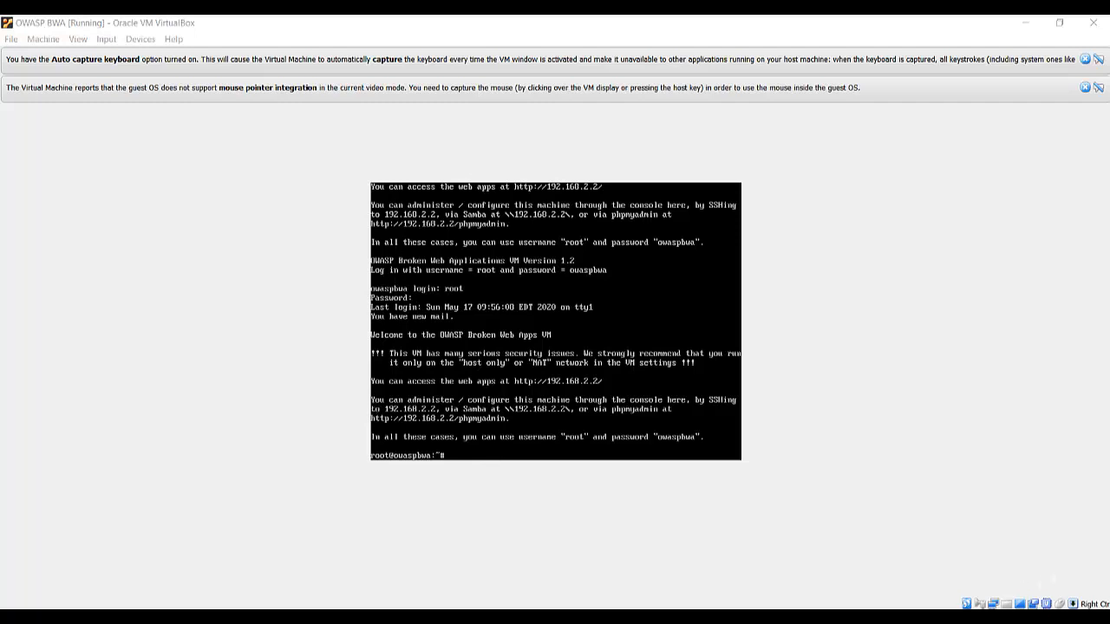
Switch to Firefox, dismiss the update offer and open the OWASP web apps page at 192.168.2.2.
key(alt+Tab)
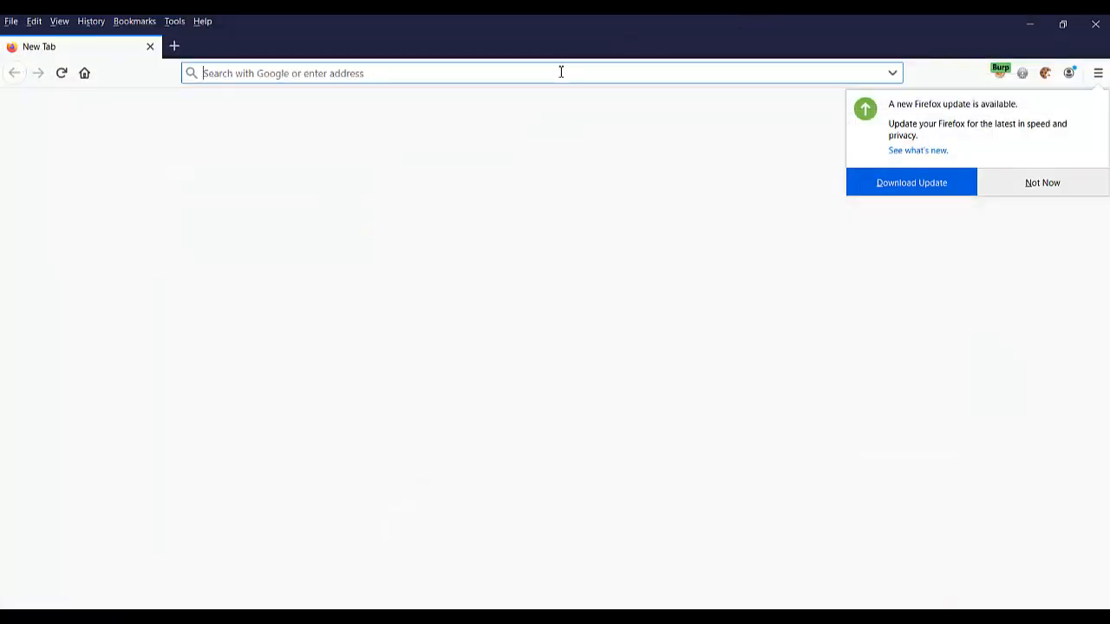
click(1083, 190)
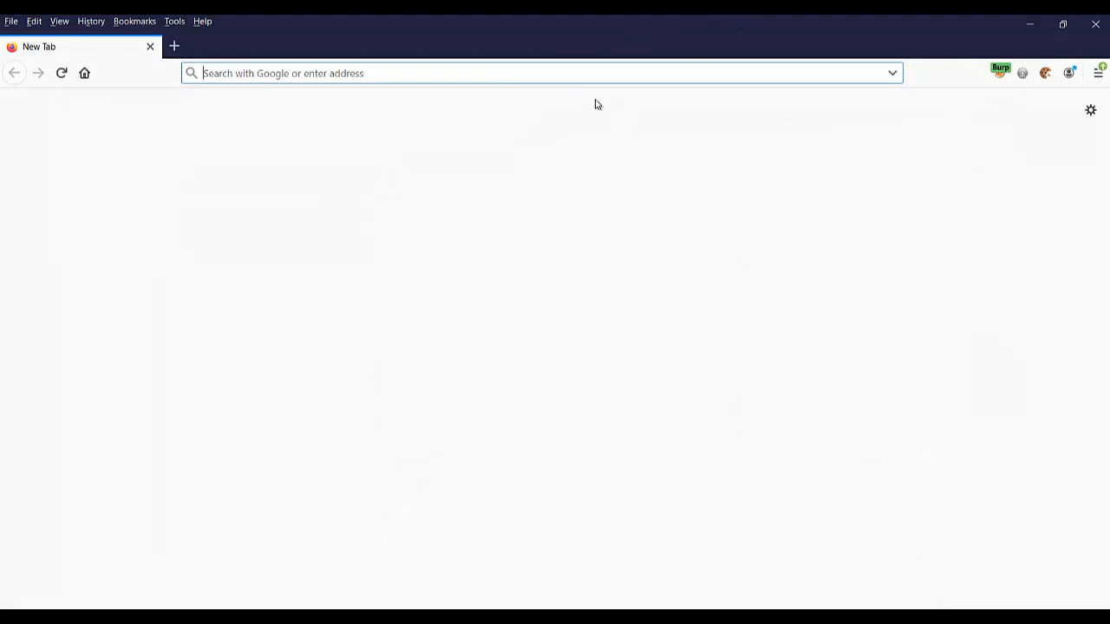
text(19)
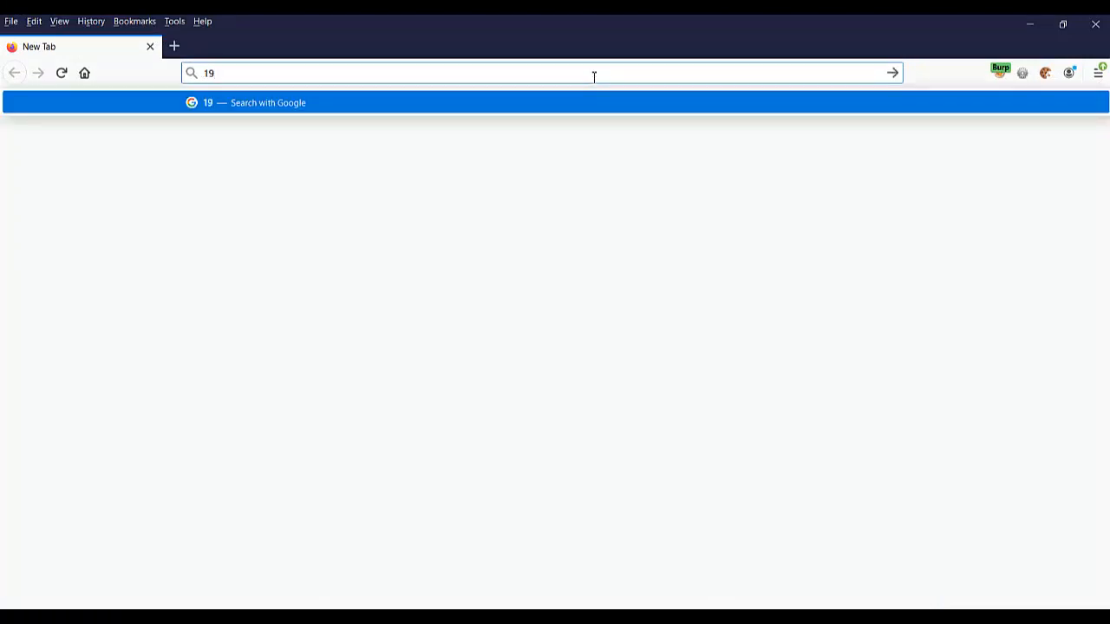
text(2.168.2.2)
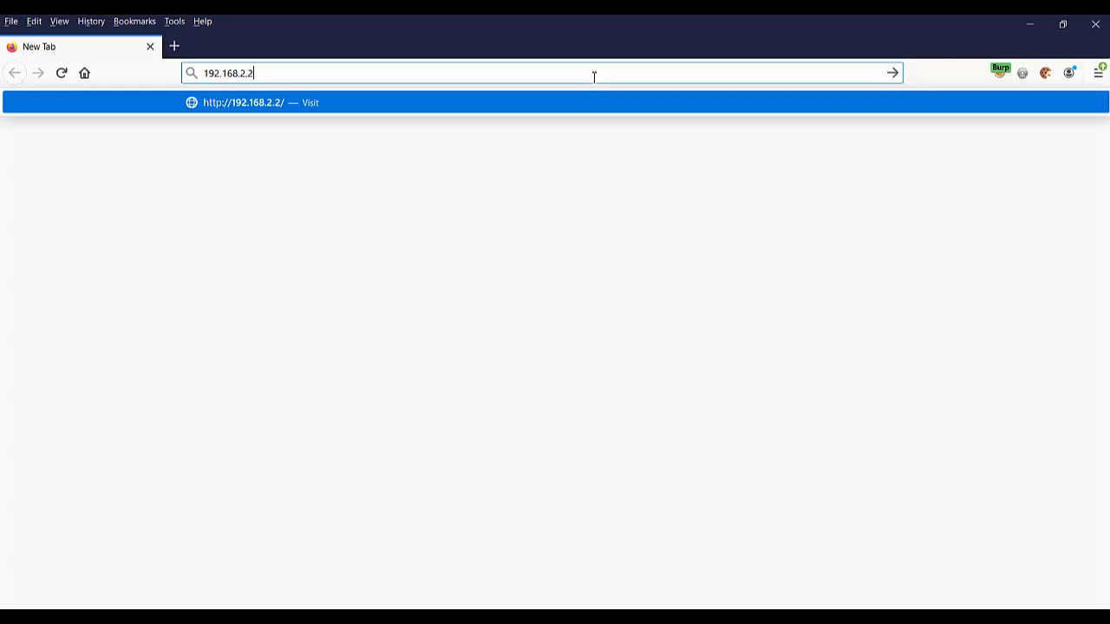
key(Return)
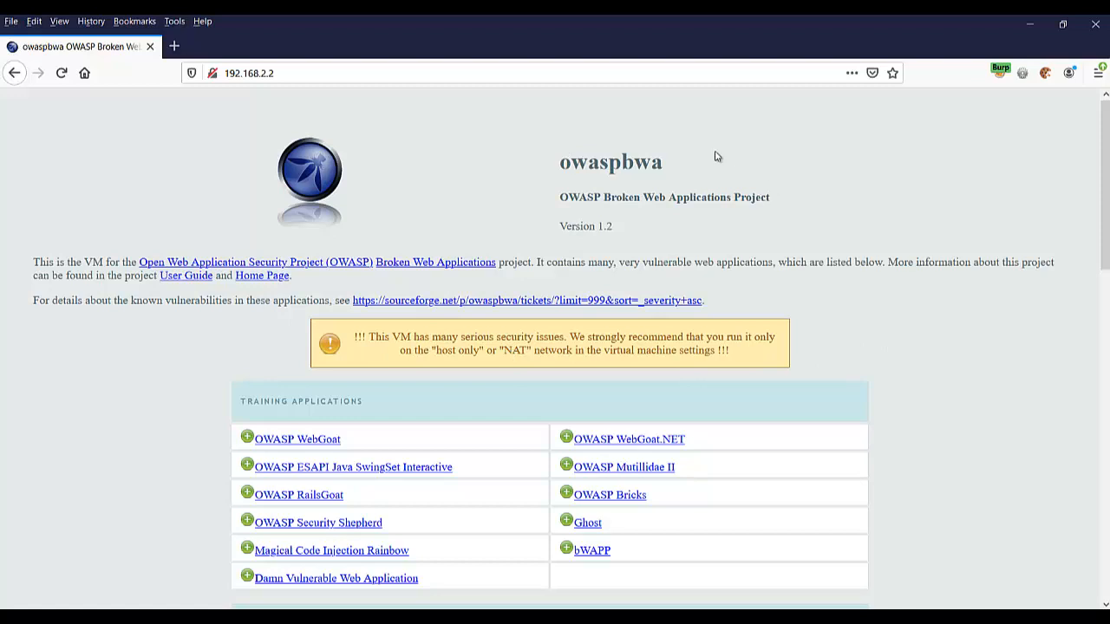
Look through the categories of vulnerable applications on the owaspbwa page, from training applications to demonstration pages.
click(283, 75)
click(173, 159)
scroll(540, 382, down, 3)
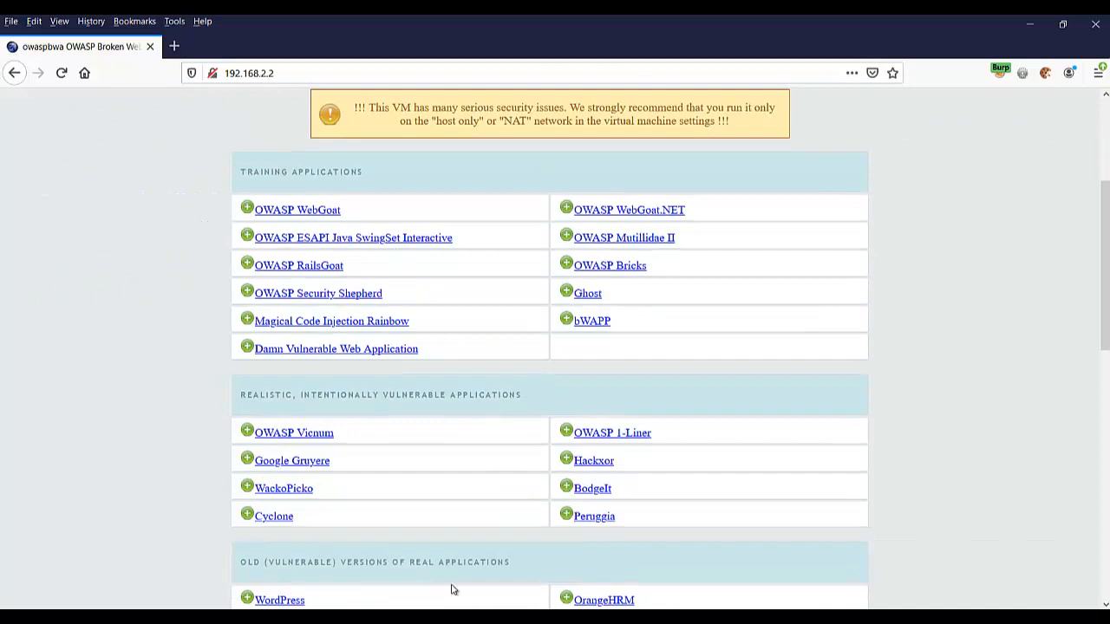
scroll(977, 382, down, 9)
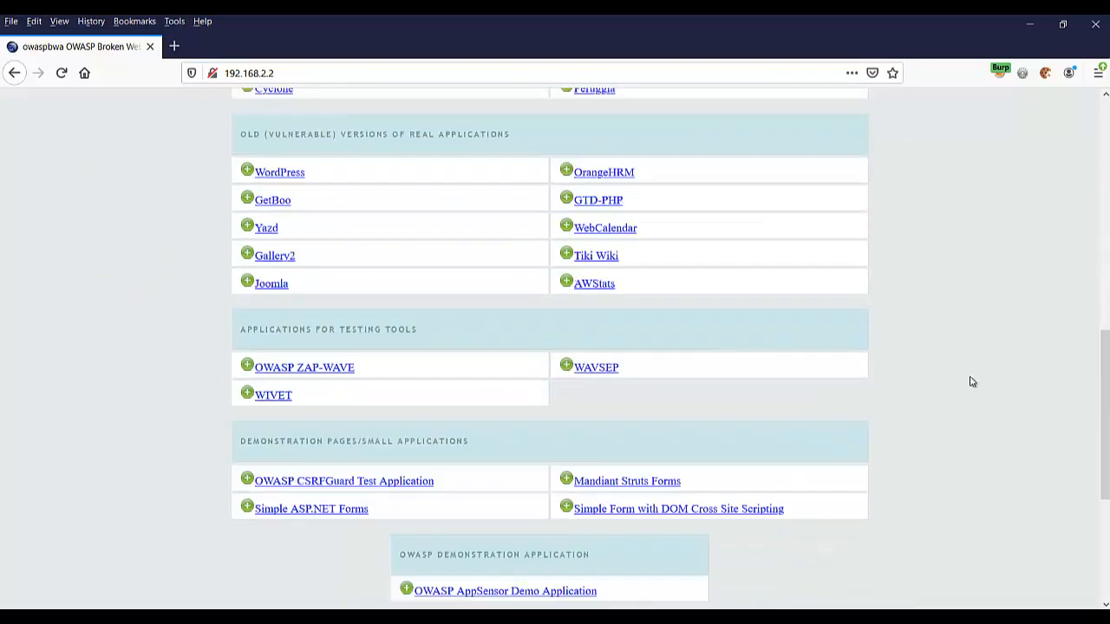
scroll(716, 376, up, 8)
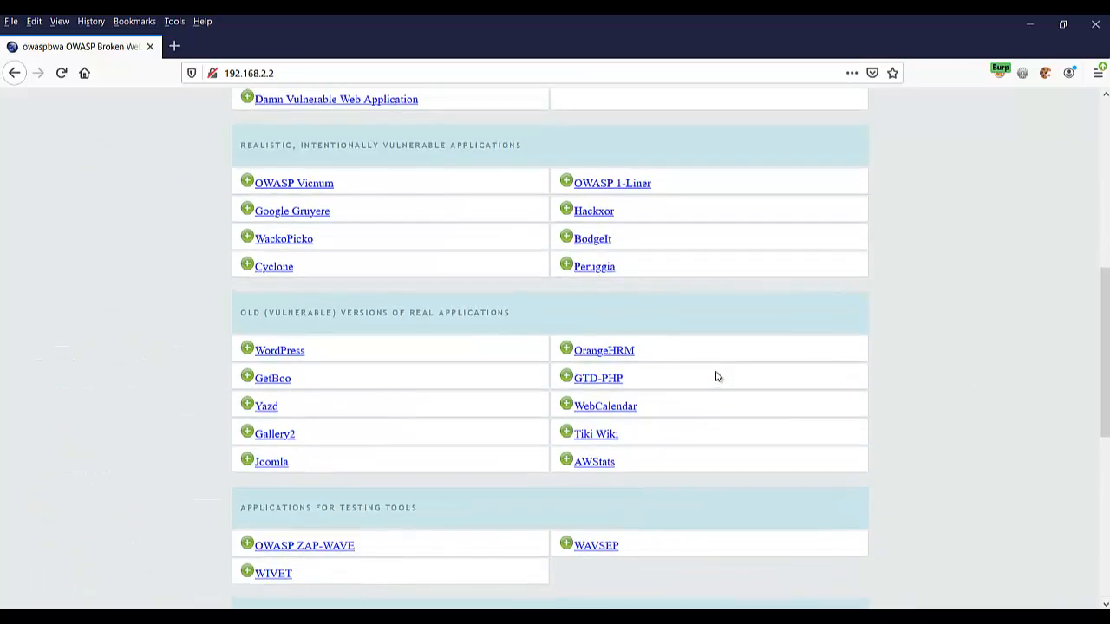
scroll(717, 377, up, 2)
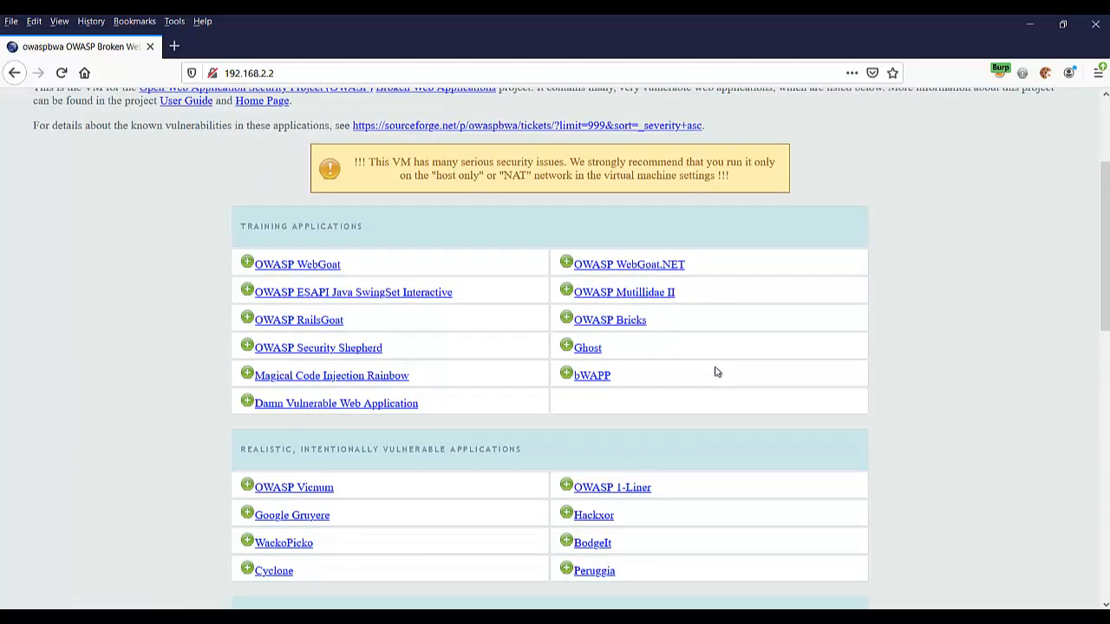
View OWASP Mutillidae II and try OWASP WebGoat without signing in, returning to the owaspbwa application list after each.
click(620, 295)
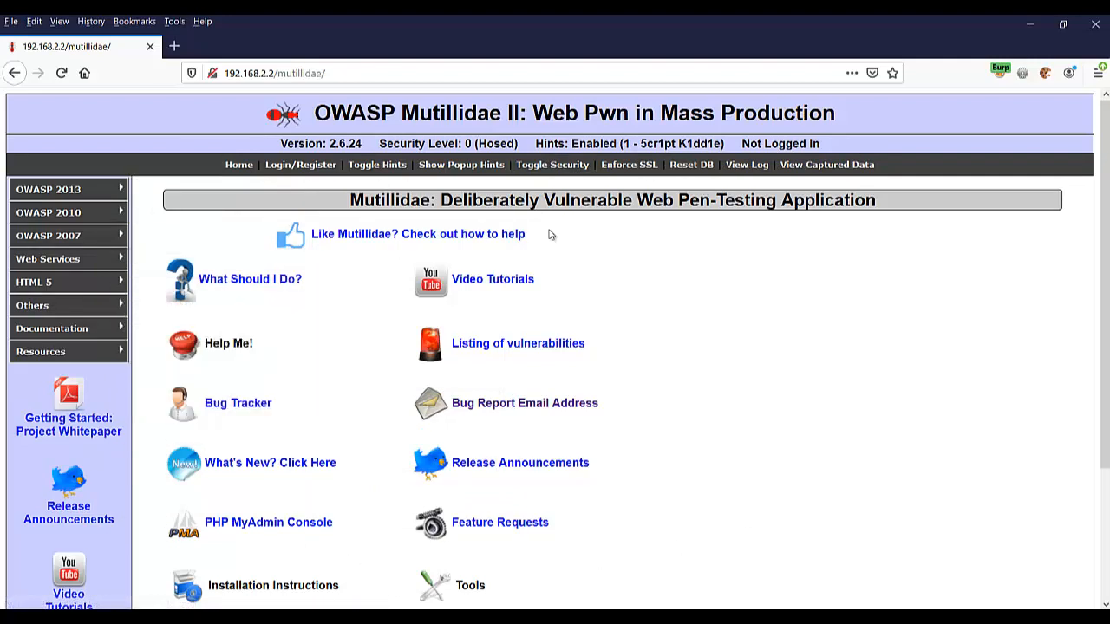
click(17, 75)
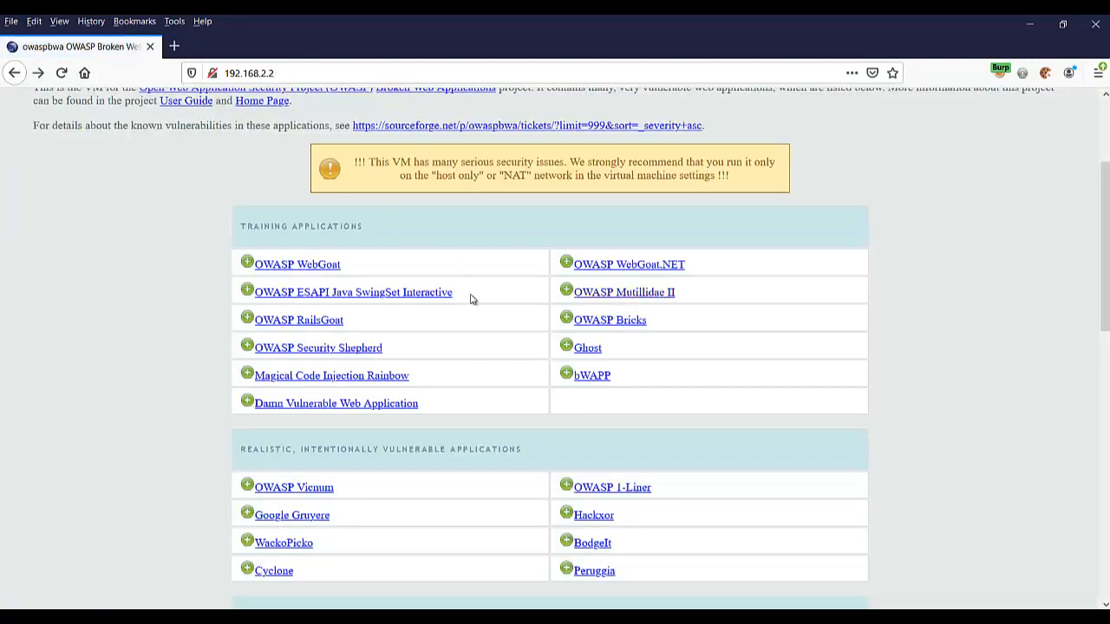
click(295, 266)
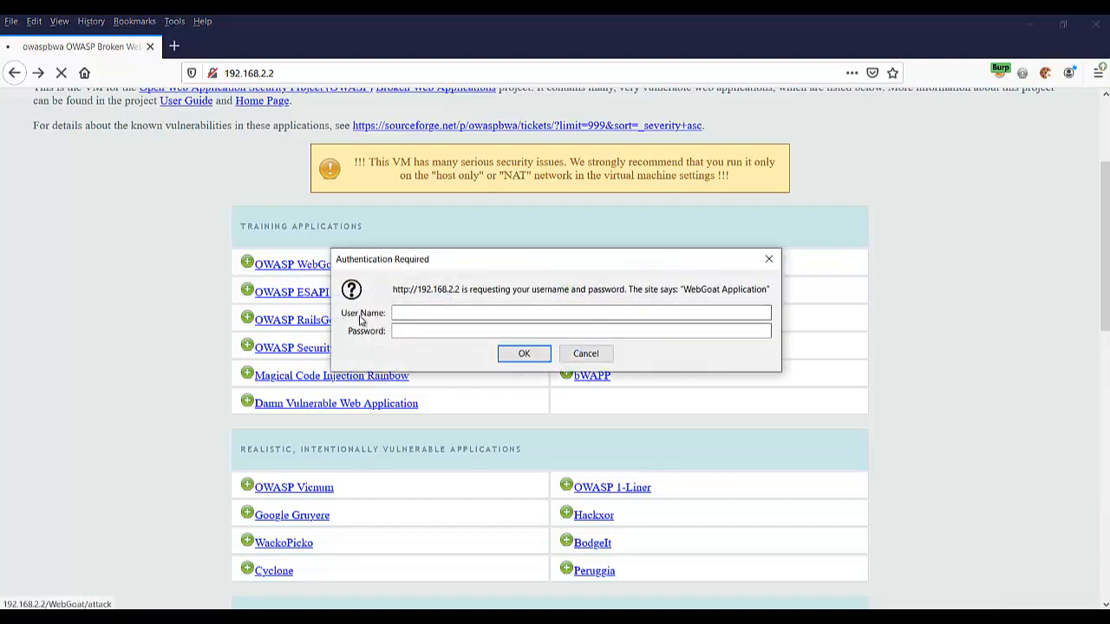
click(420, 334)
click(590, 356)
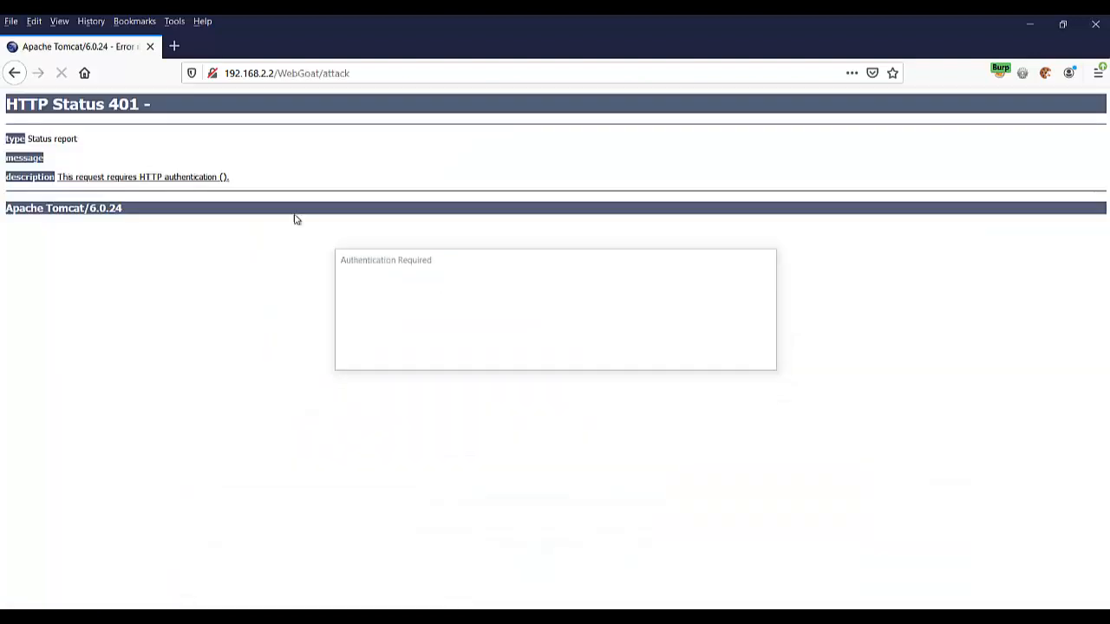
click(16, 74)
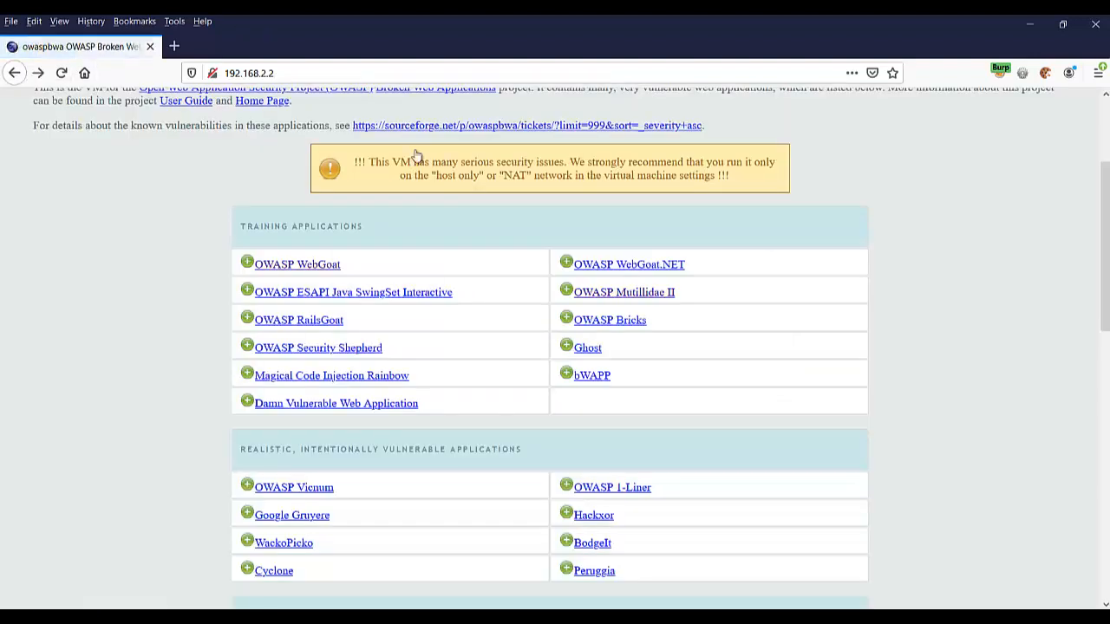
Switch to the VirtualBox Manager and start the BadStore virtual machine.
click(295, 74)
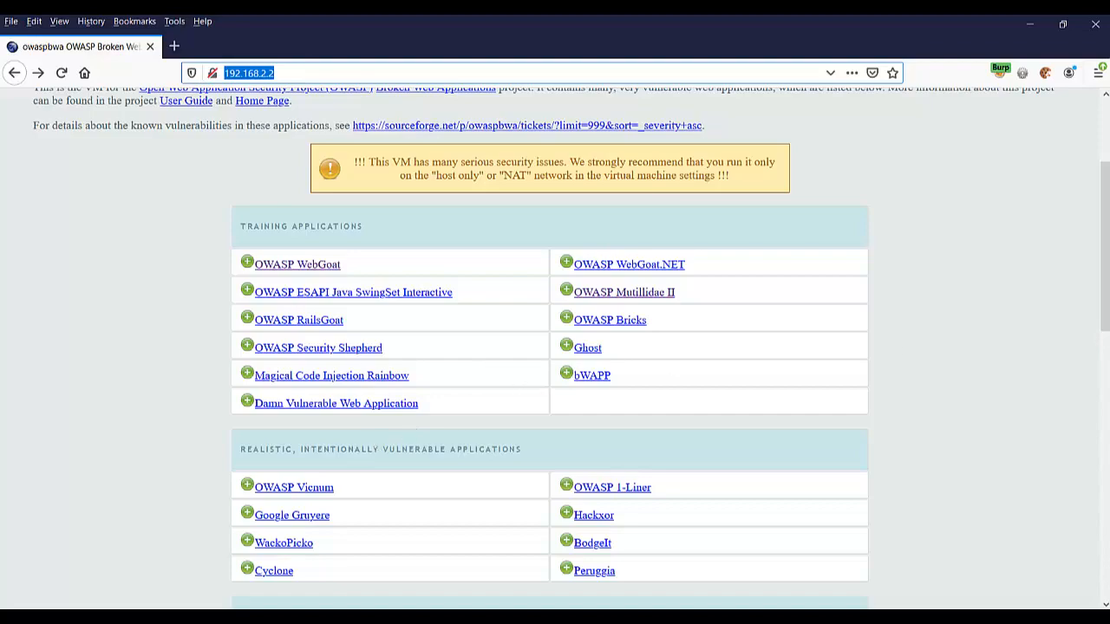
key(alt+Tab)
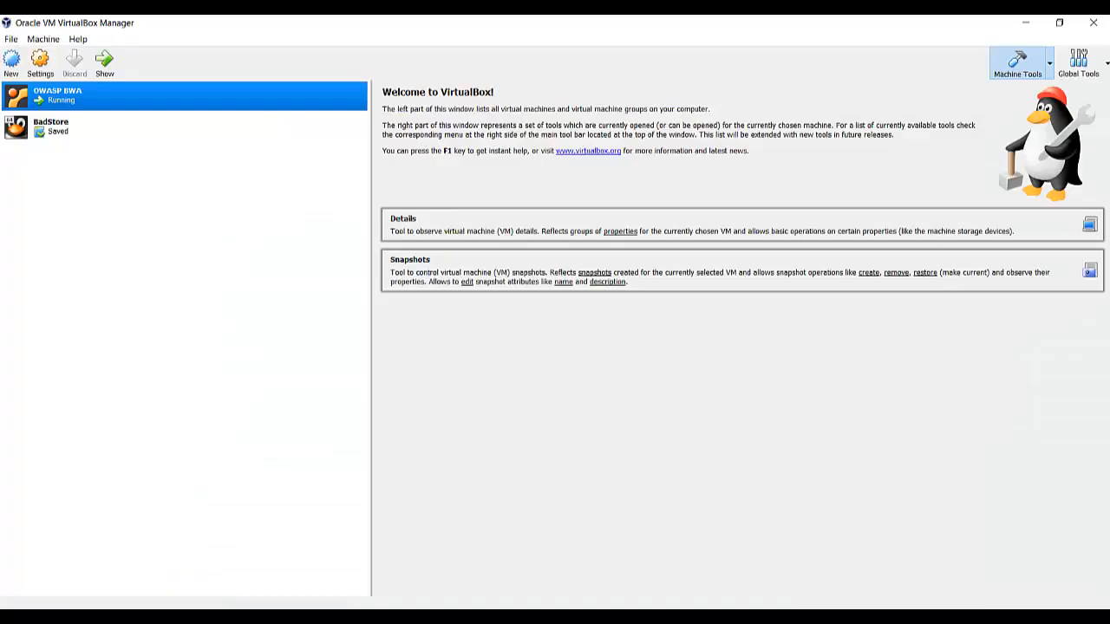
click(97, 136)
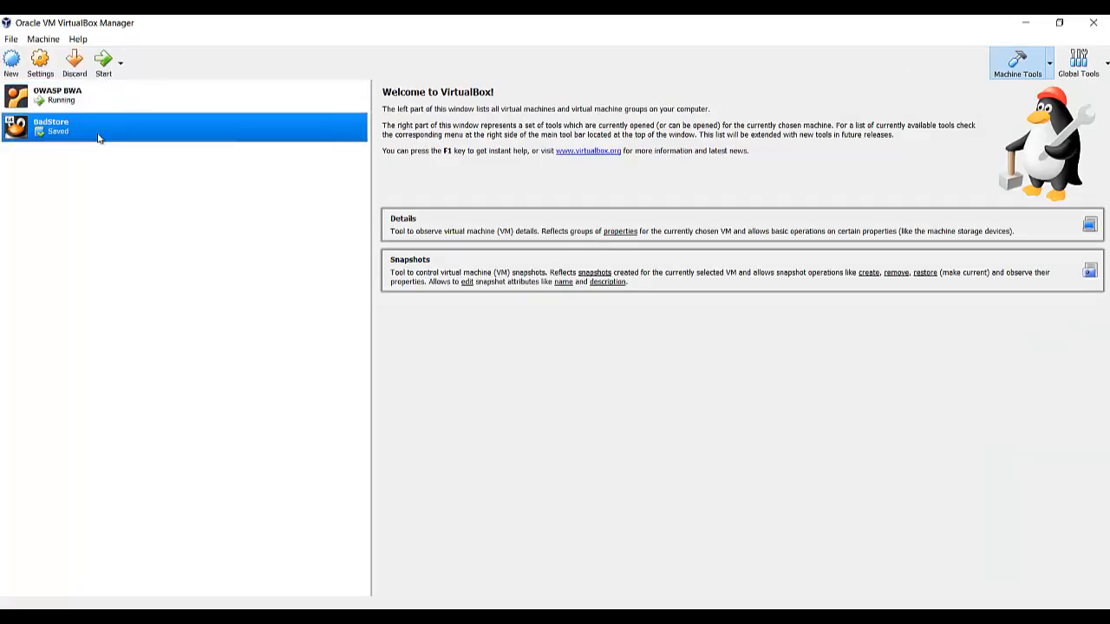
click(103, 66)
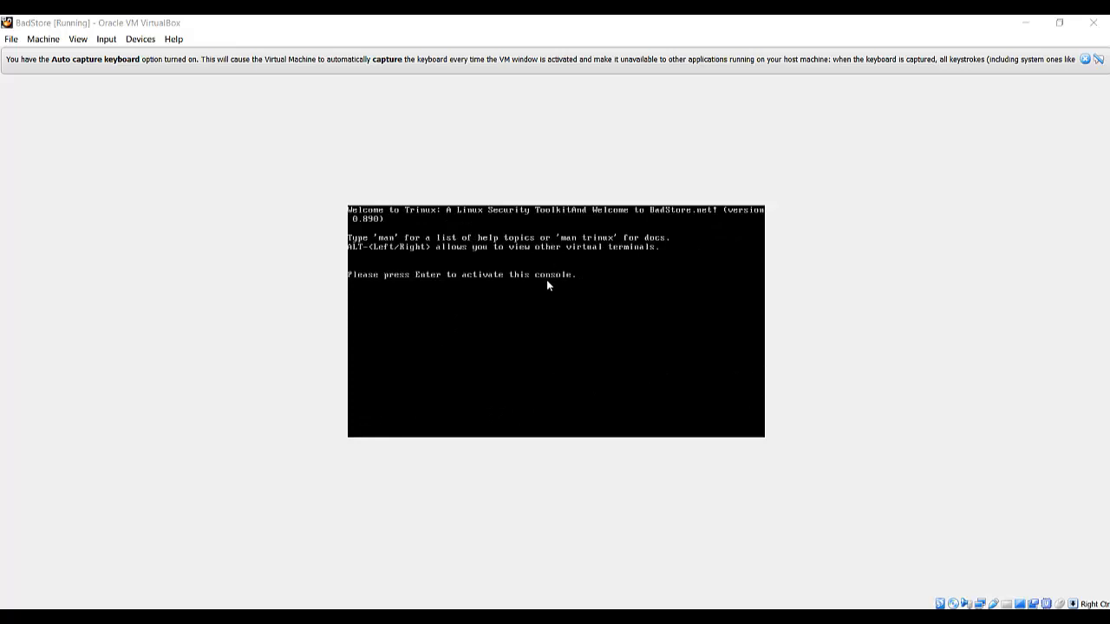
Activate the BadStore console, run ifconfig to read its IP address, and release the captured keyboard.
click(659, 376)
key(Return)
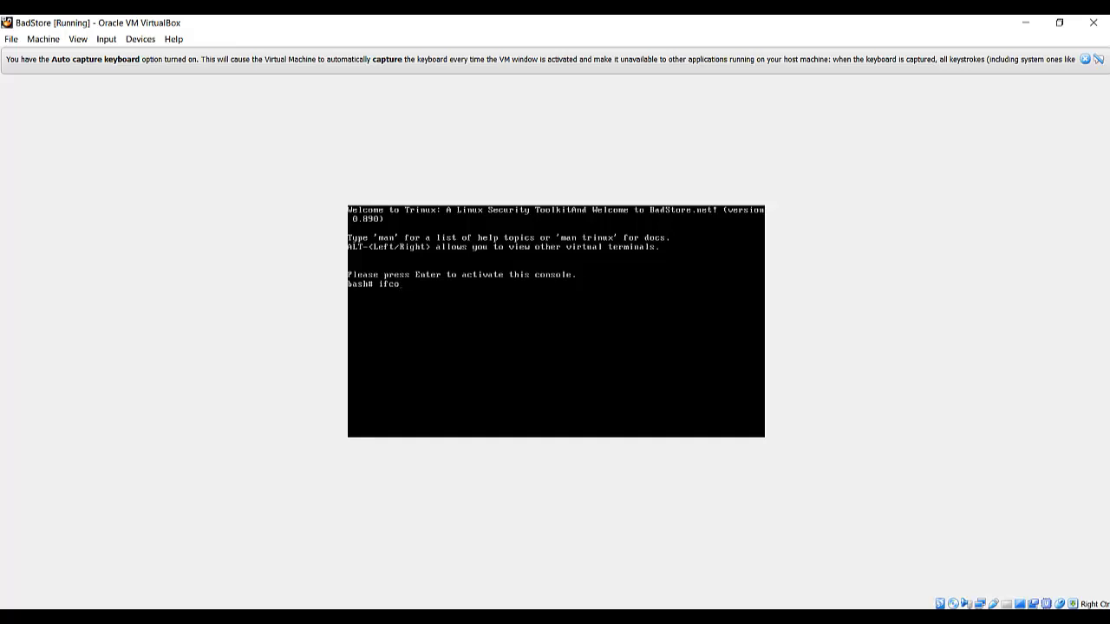
key(Return)
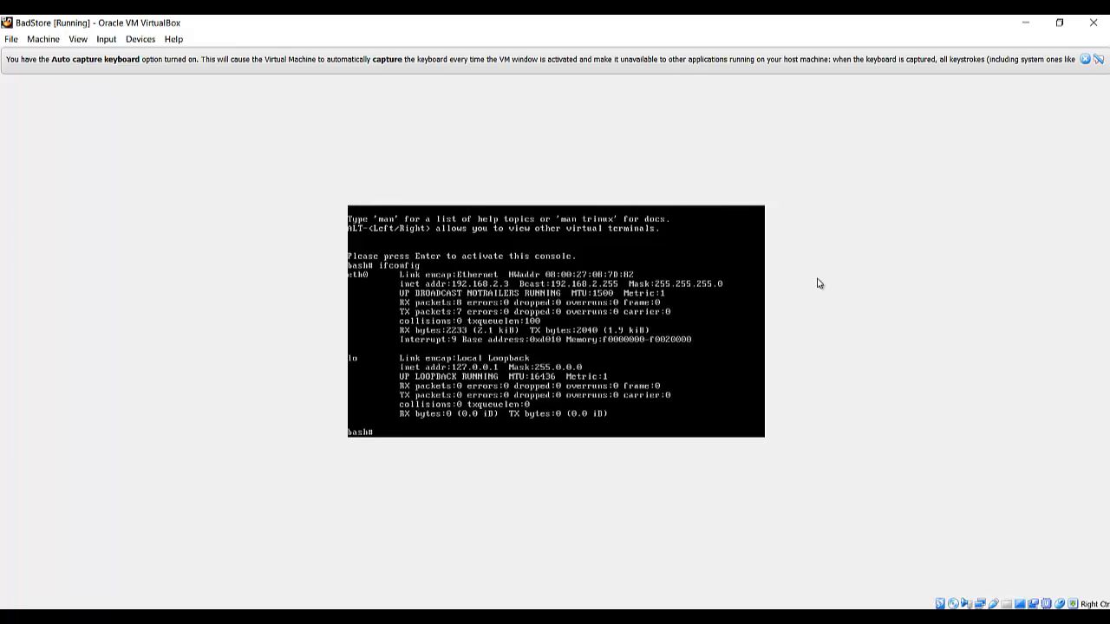
key(Control_R)
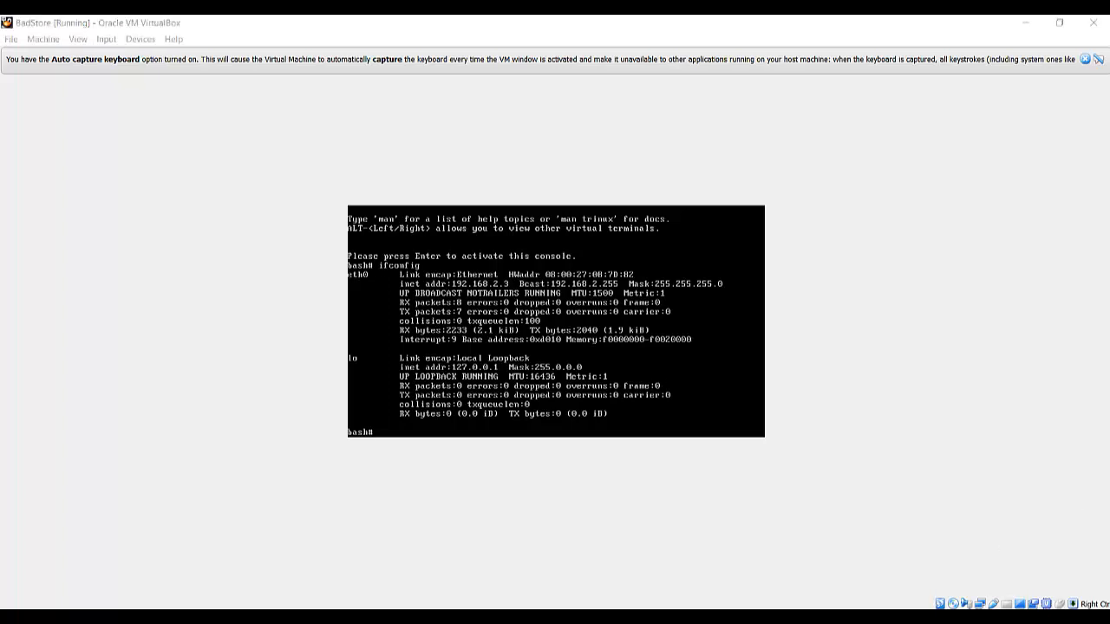
Switch back to Firefox and open the BadStore site at 192.168.2.3.
key(alt+Tab)
key(alt+Tab)
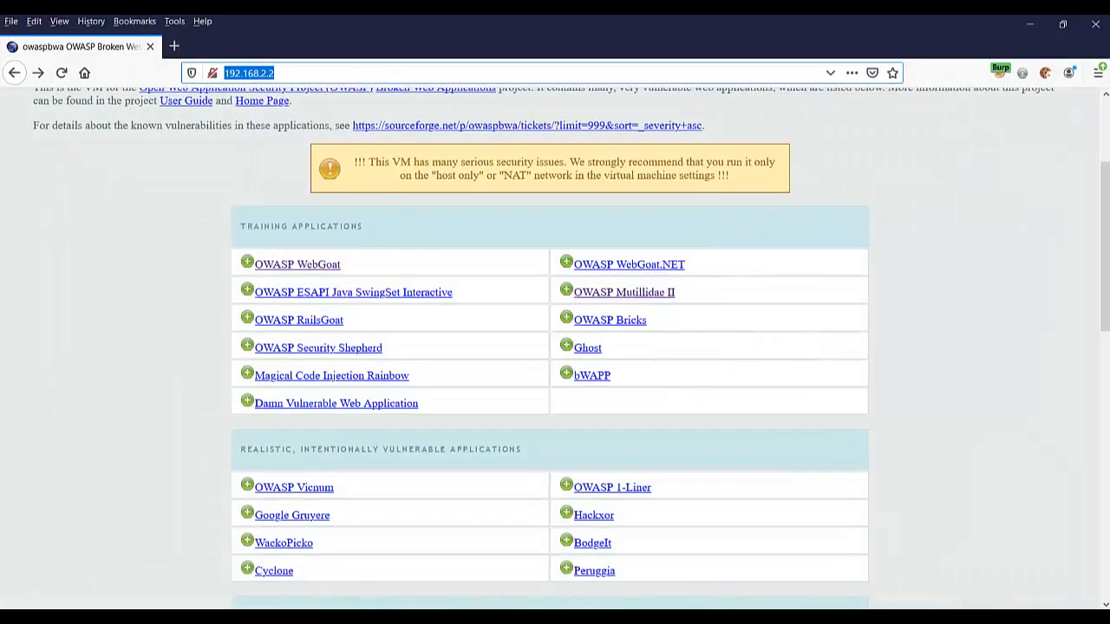
click(302, 76)
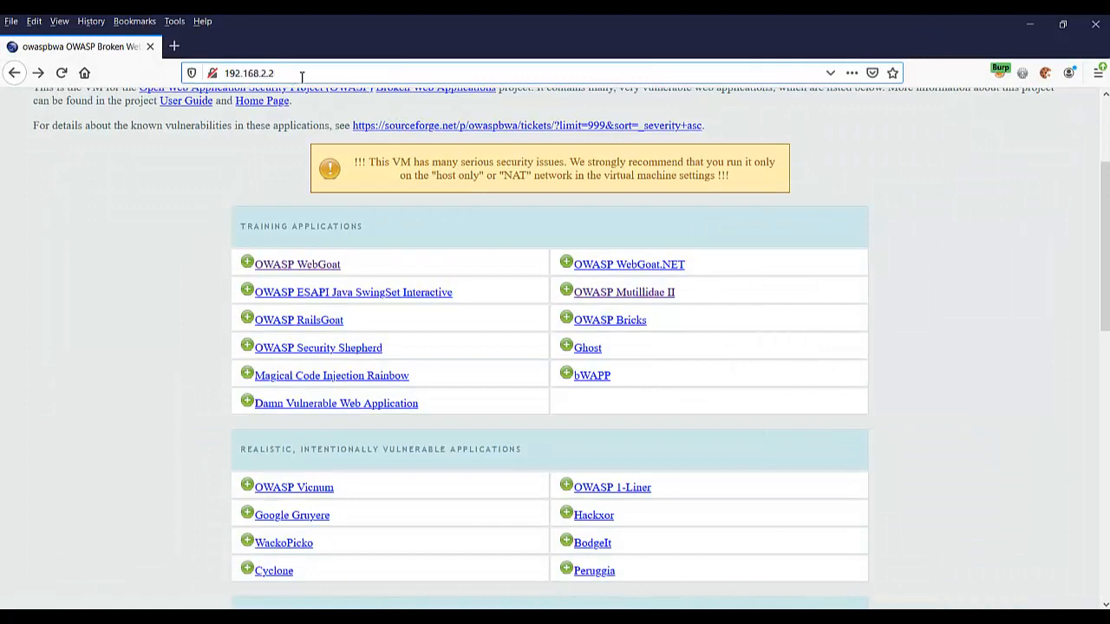
key(BackSpace)
text(3)
key(Return)
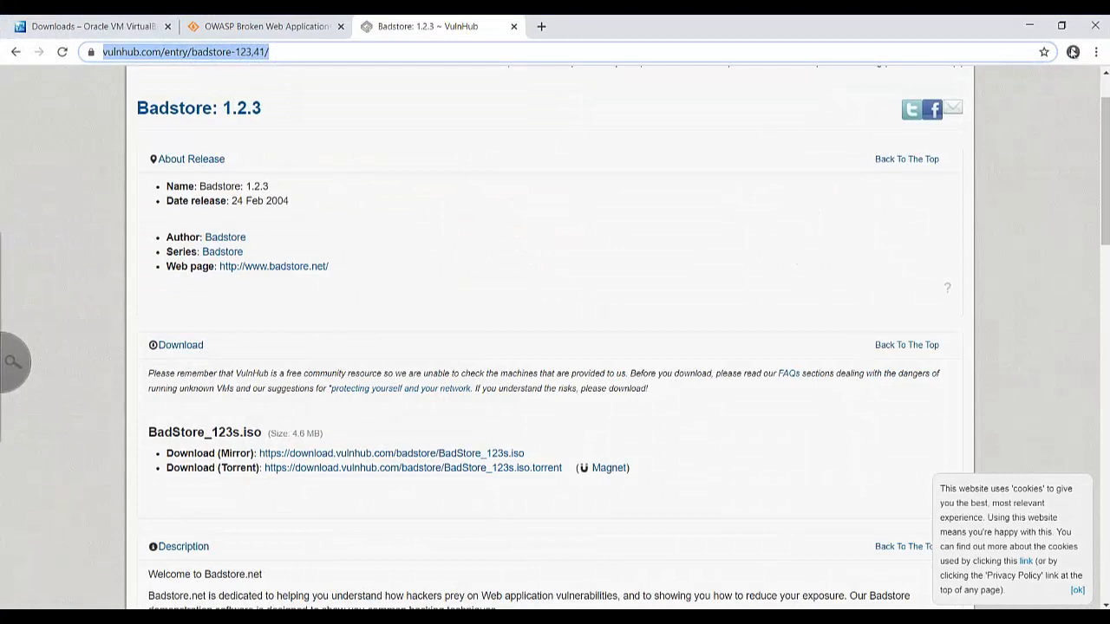
In a new Chrome tab, search Google for testasp vulnweb and open the acuforum forums site.
click(541, 26)
click(553, 52)
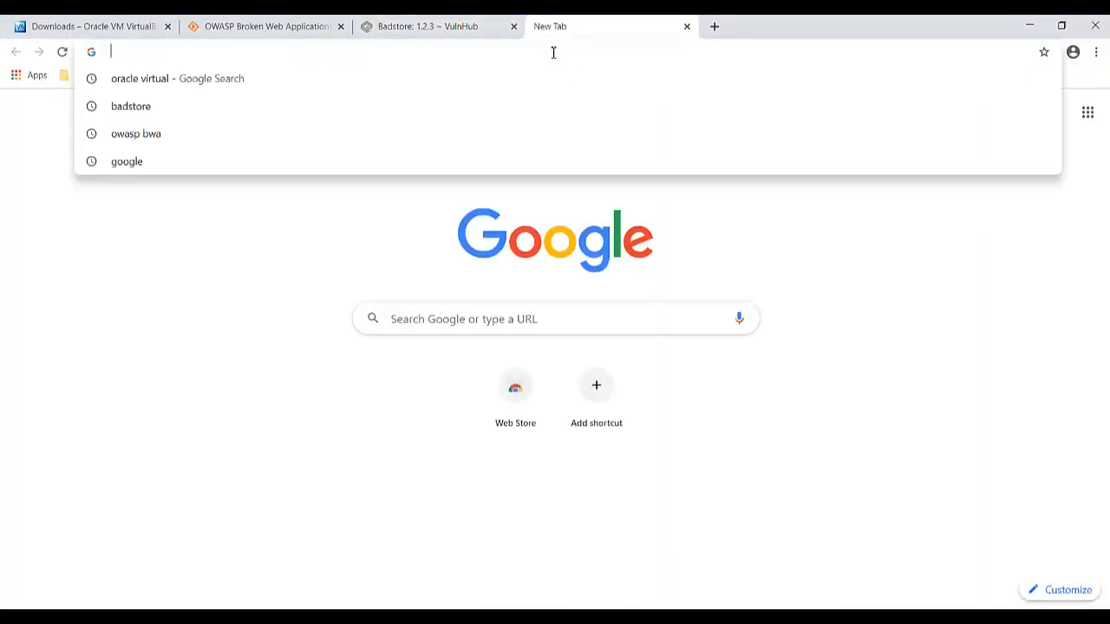
text(testas)
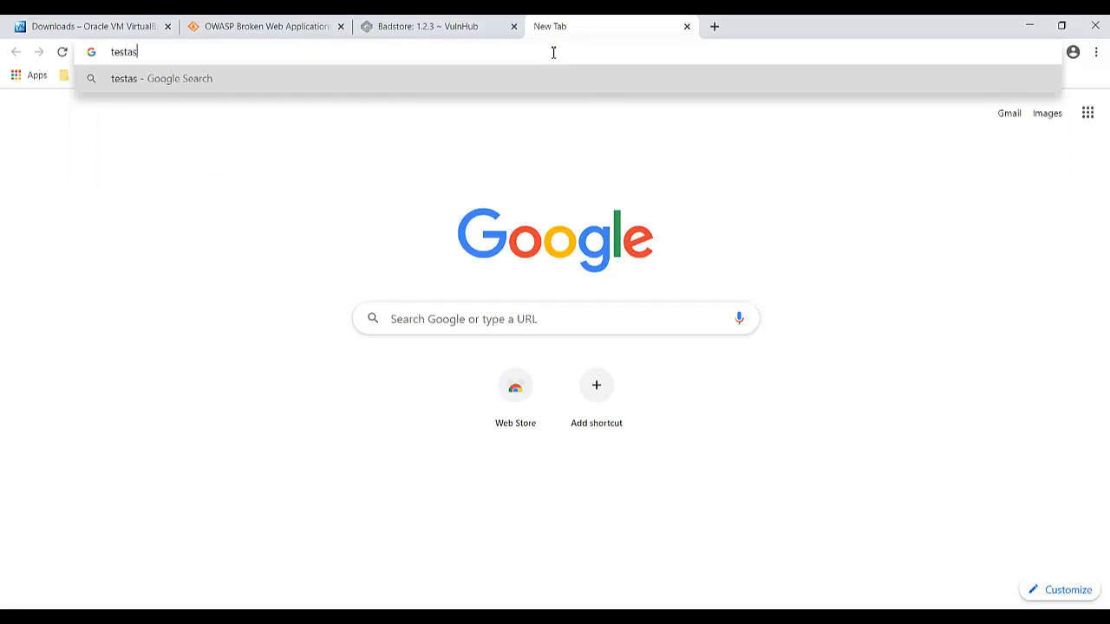
text(p vulnweb)
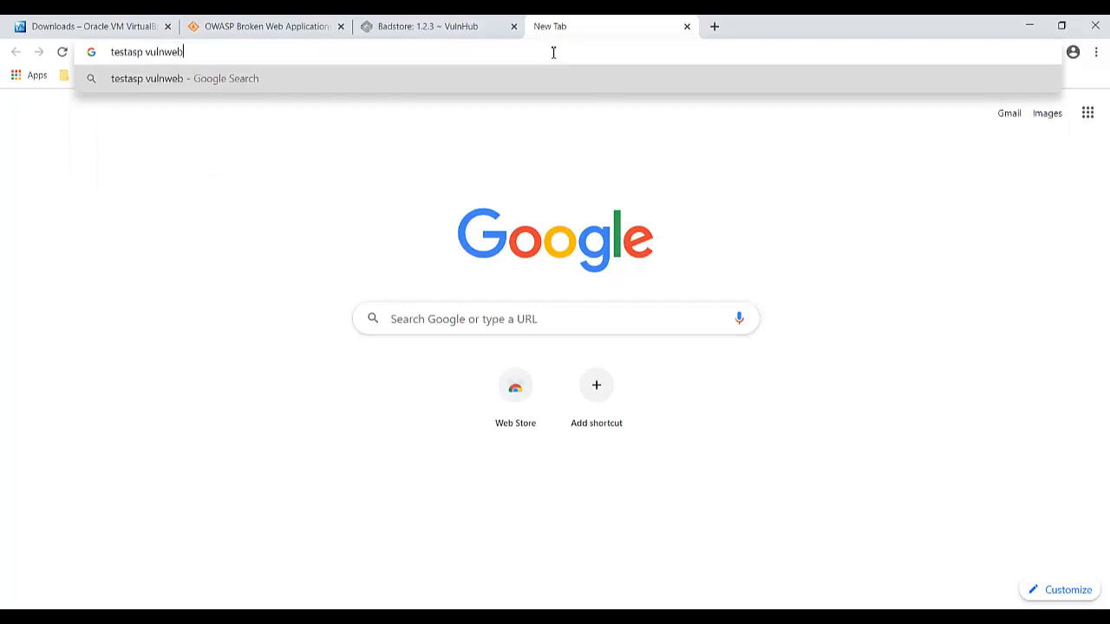
key(Return)
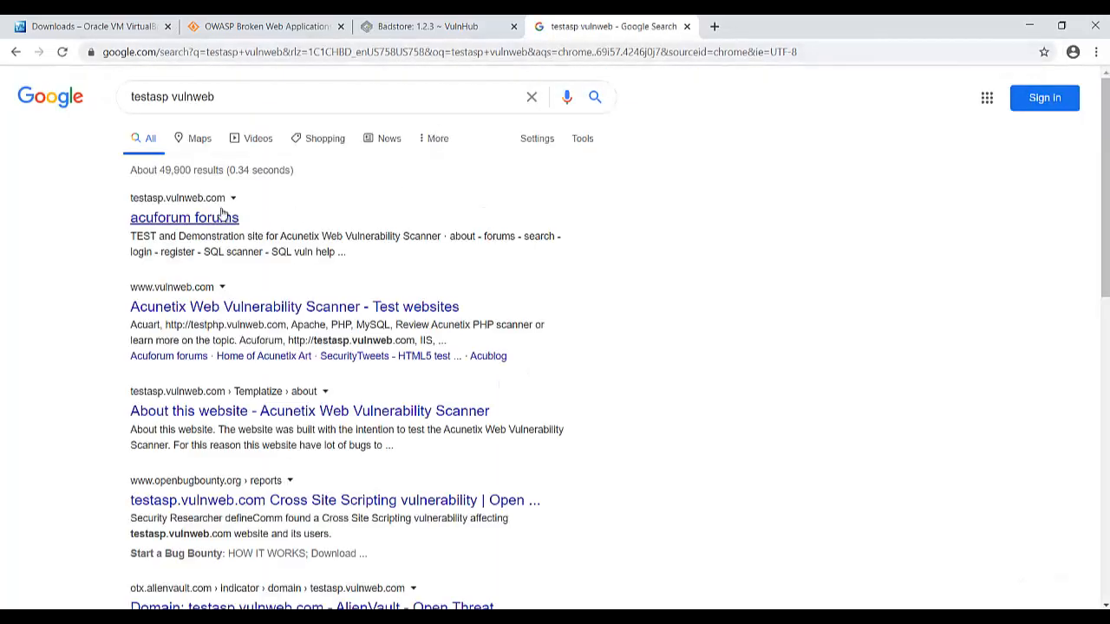
click(174, 222)
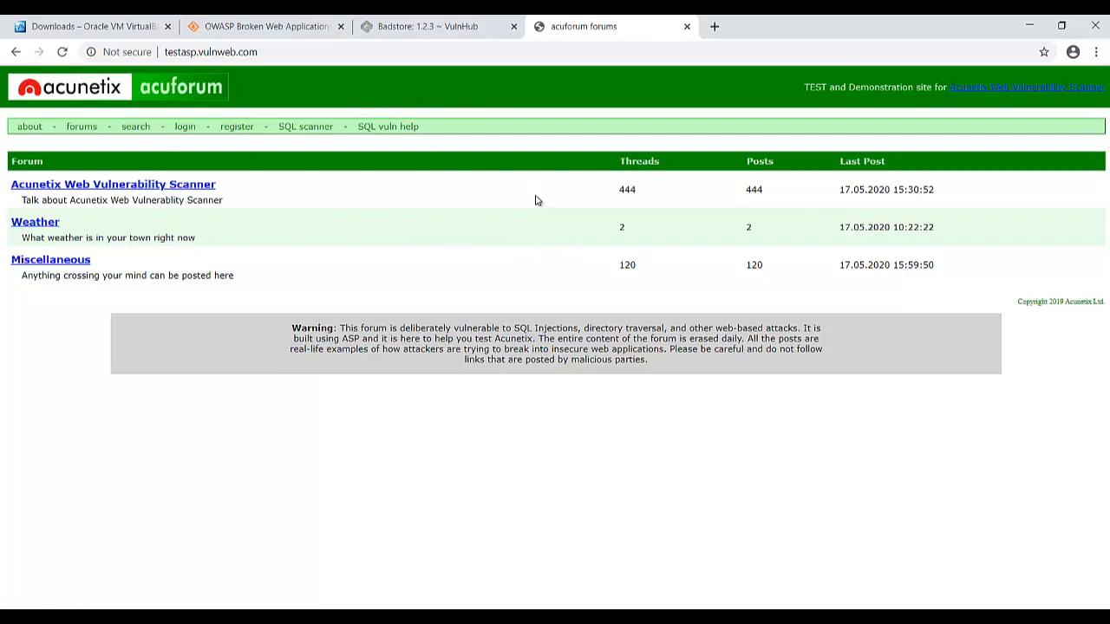
Review the open download pages for OWASP Broken Web Apps, Badstore 1.2.3 and VirtualBox.
click(113, 28)
click(278, 29)
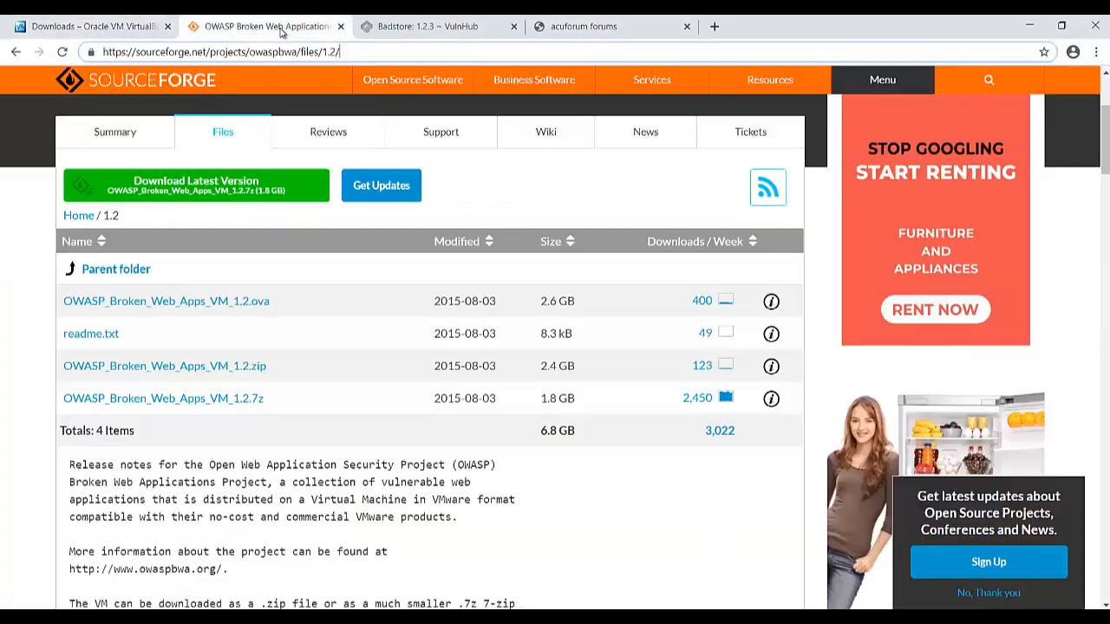
click(454, 34)
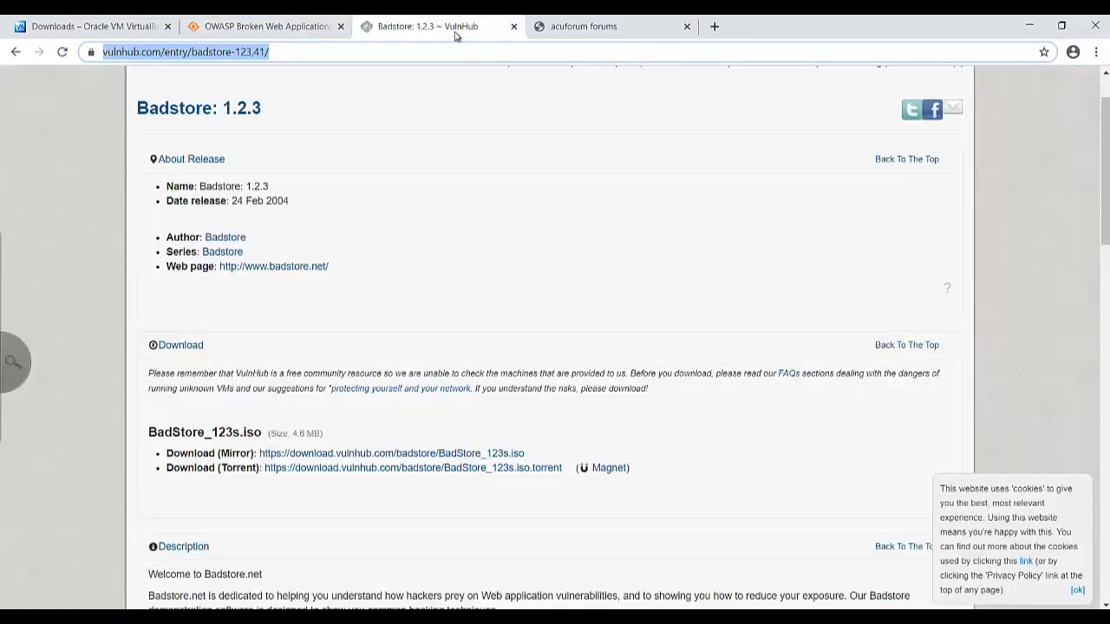
click(289, 35)
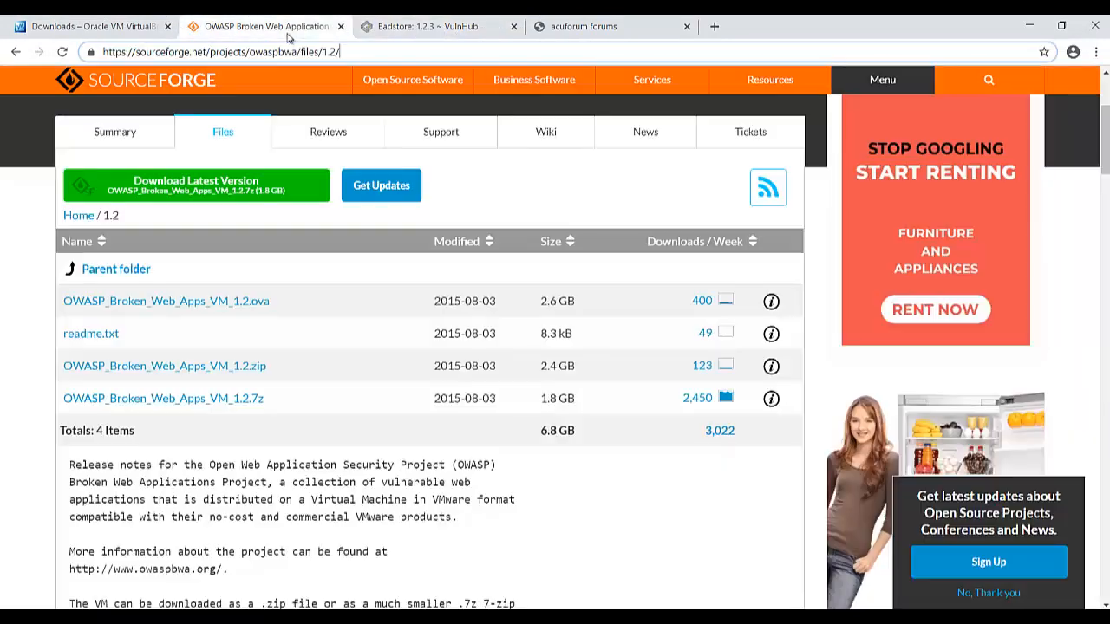
click(97, 29)
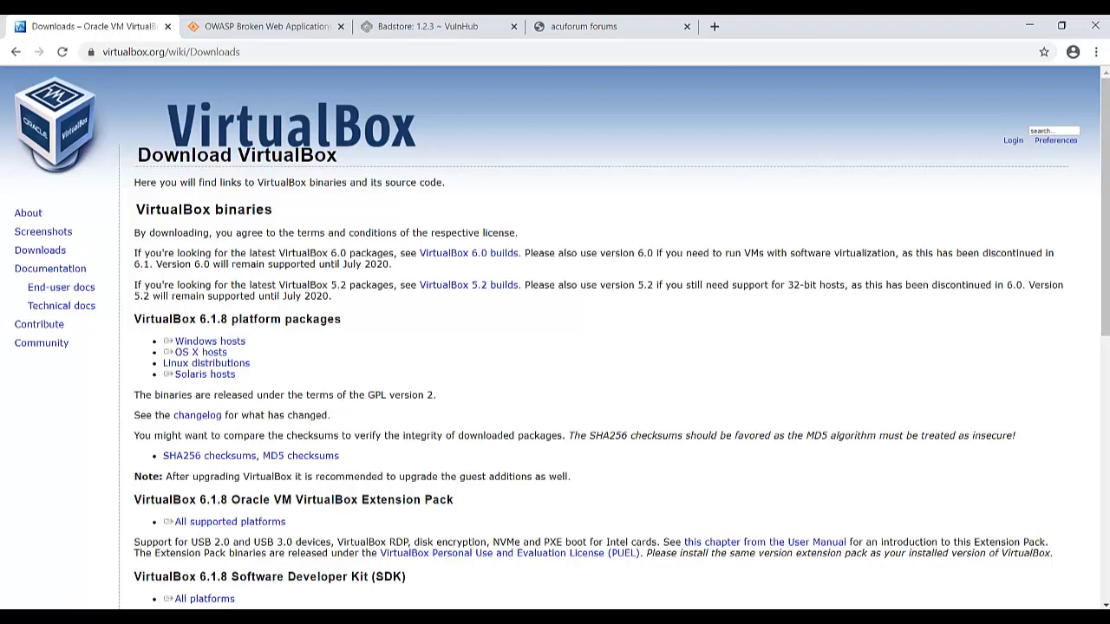
Switch to Firefox, look over the installed extensions and extension search in the Add-ons Manager, and close it.
key(alt+Tab)
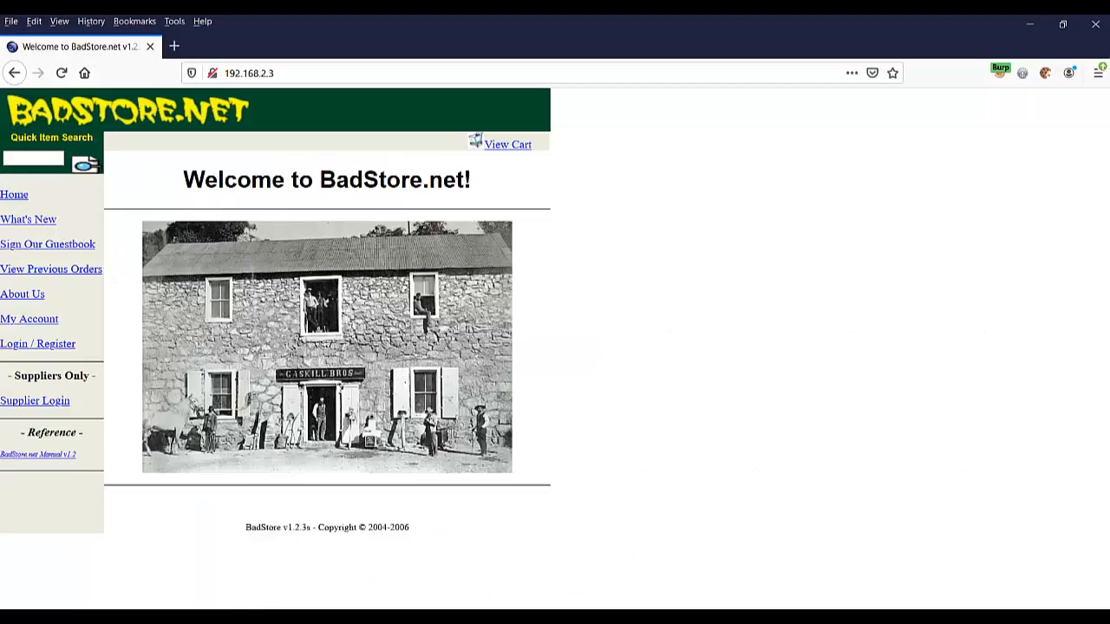
click(173, 46)
click(1098, 75)
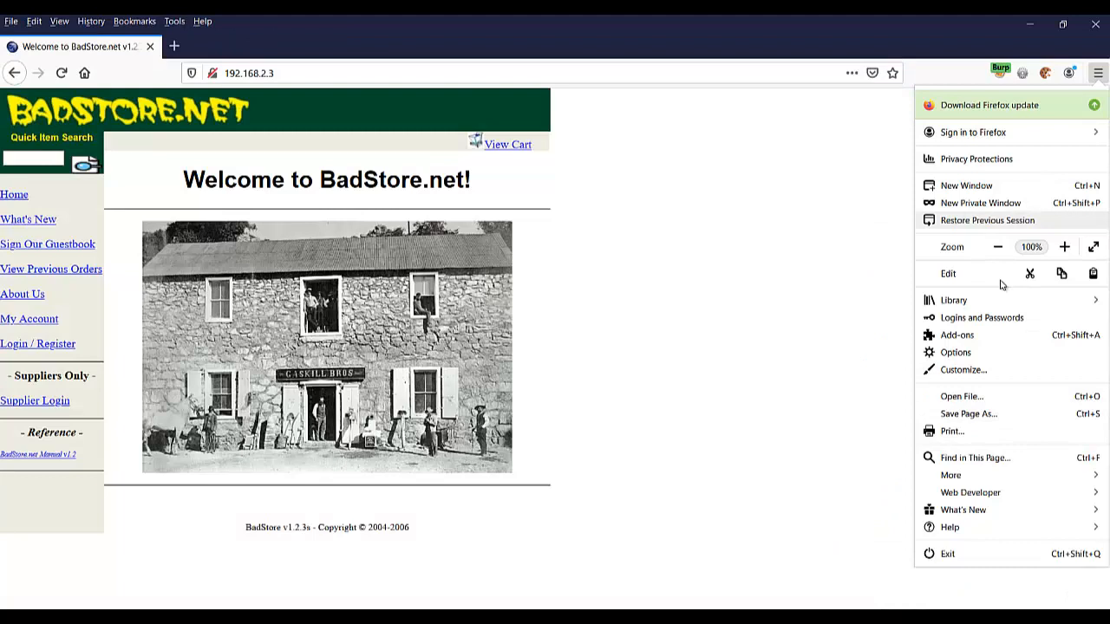
click(963, 336)
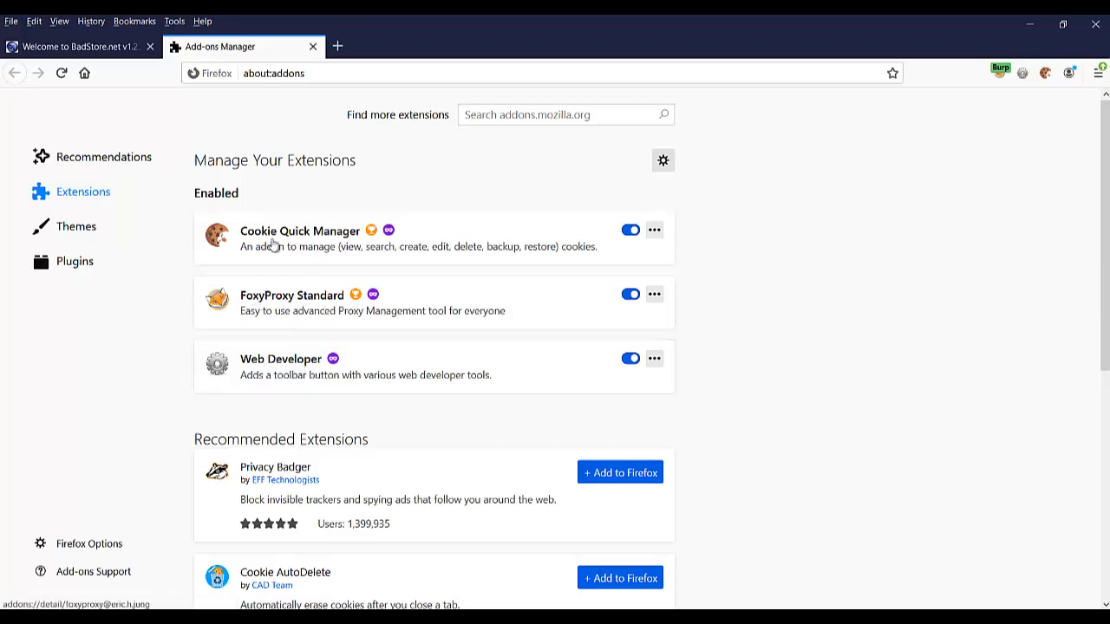
click(536, 115)
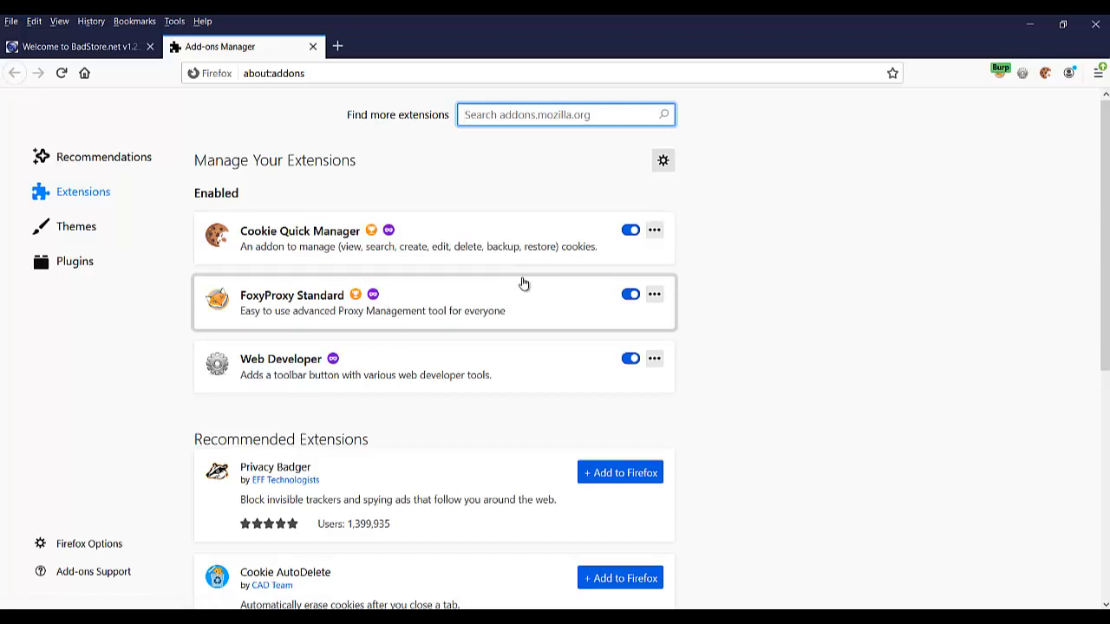
click(314, 47)
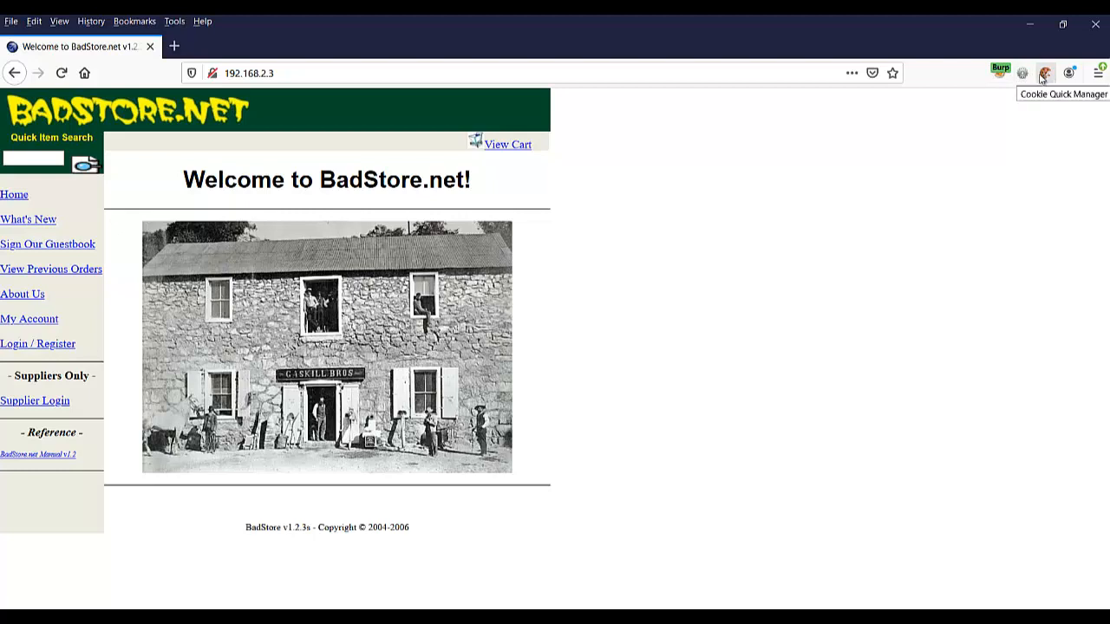
Fill in a new FoxyProxy HTTP proxy with address 127.0.0.1 and port 8086, and close the form without saving.
click(1001, 74)
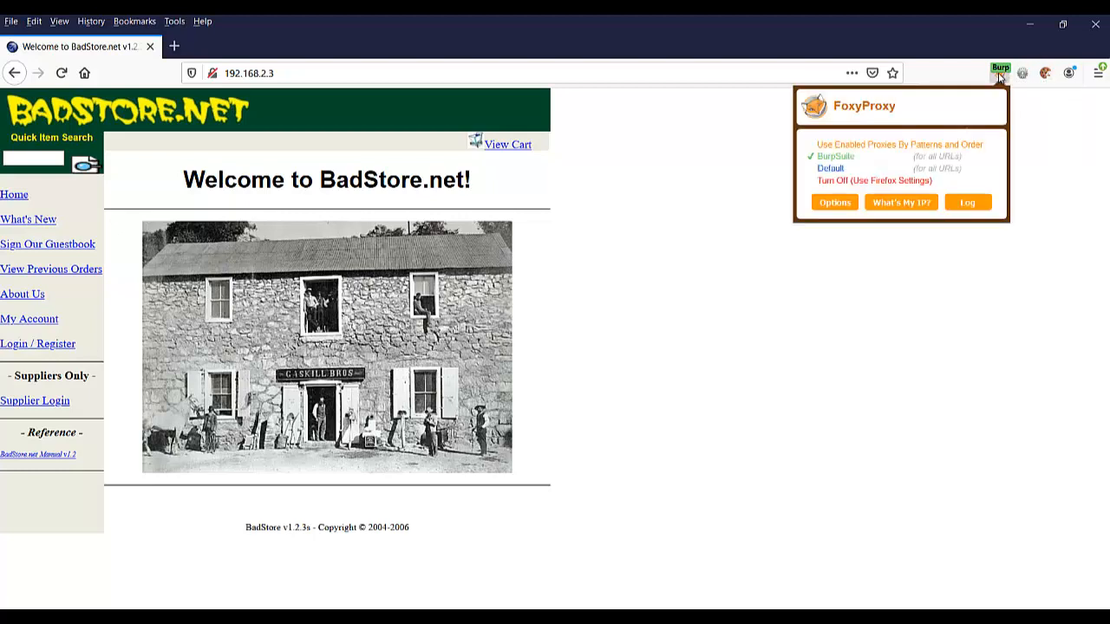
click(837, 206)
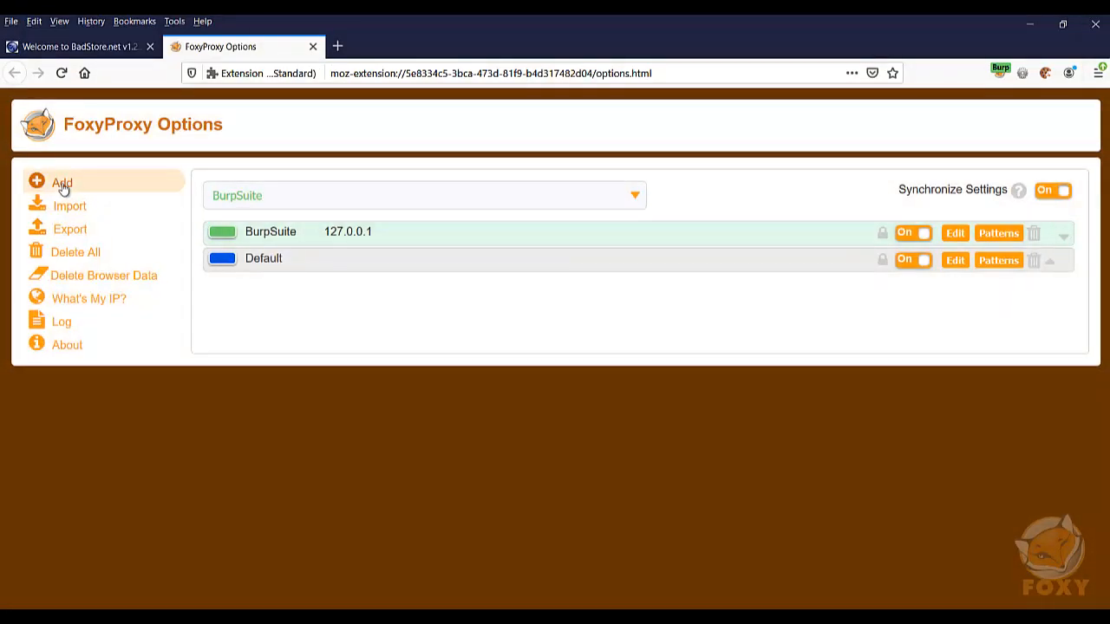
click(62, 184)
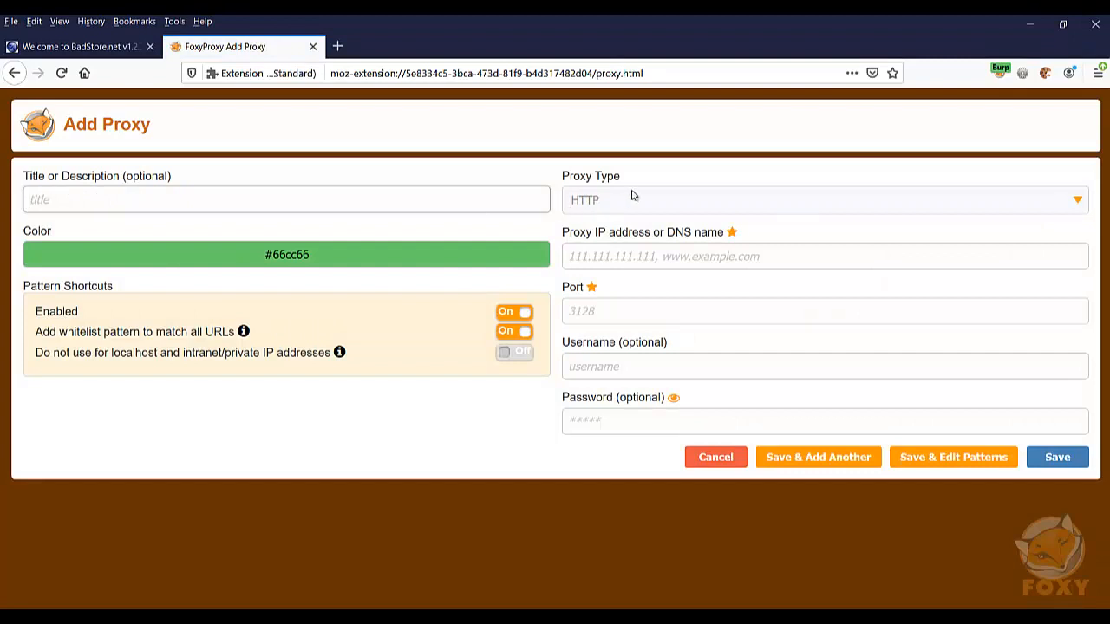
click(600, 200)
click(602, 223)
click(613, 255)
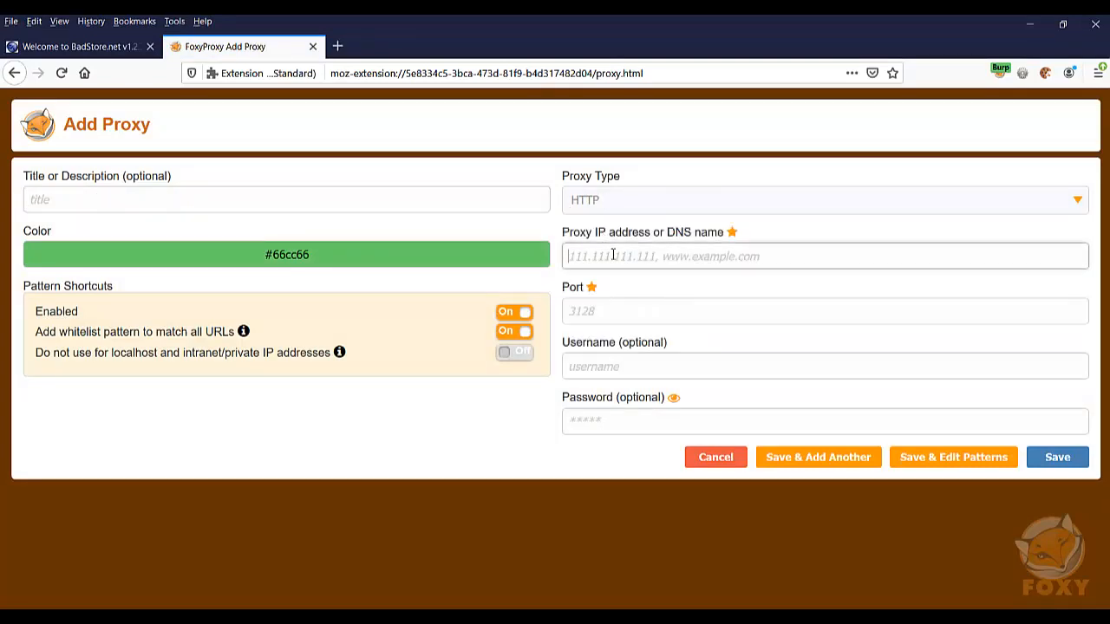
text(127.0.0.1)
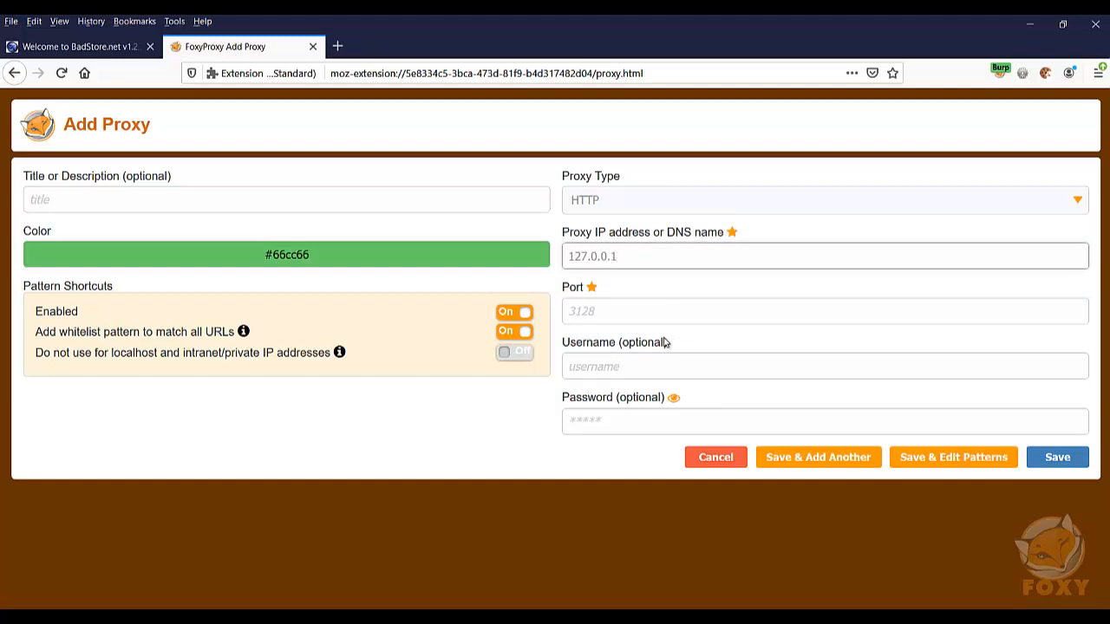
click(614, 313)
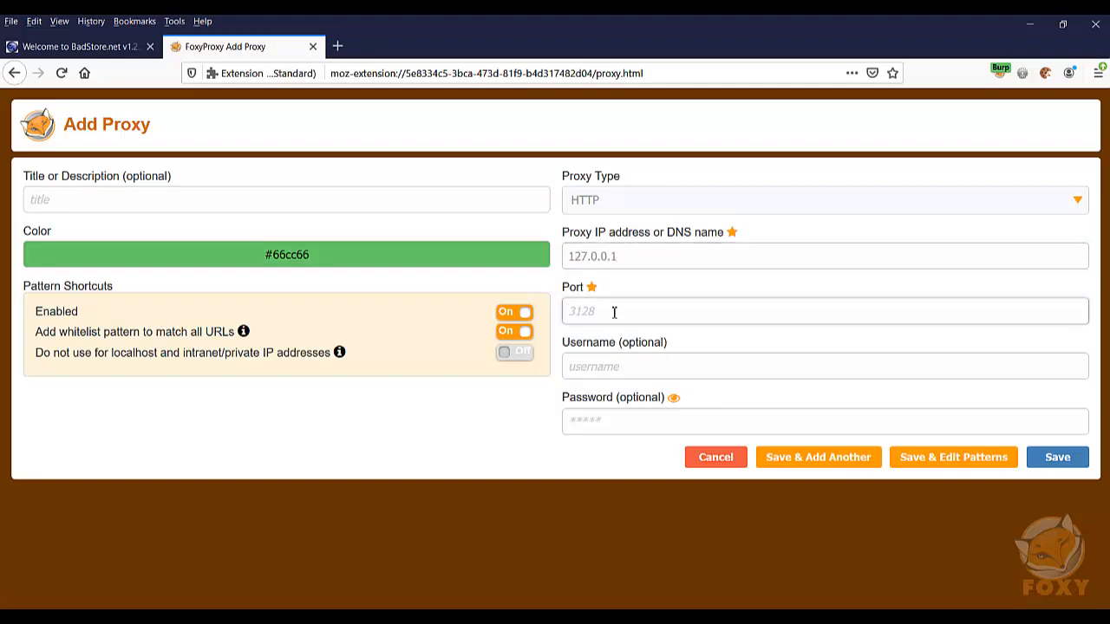
text(8086)
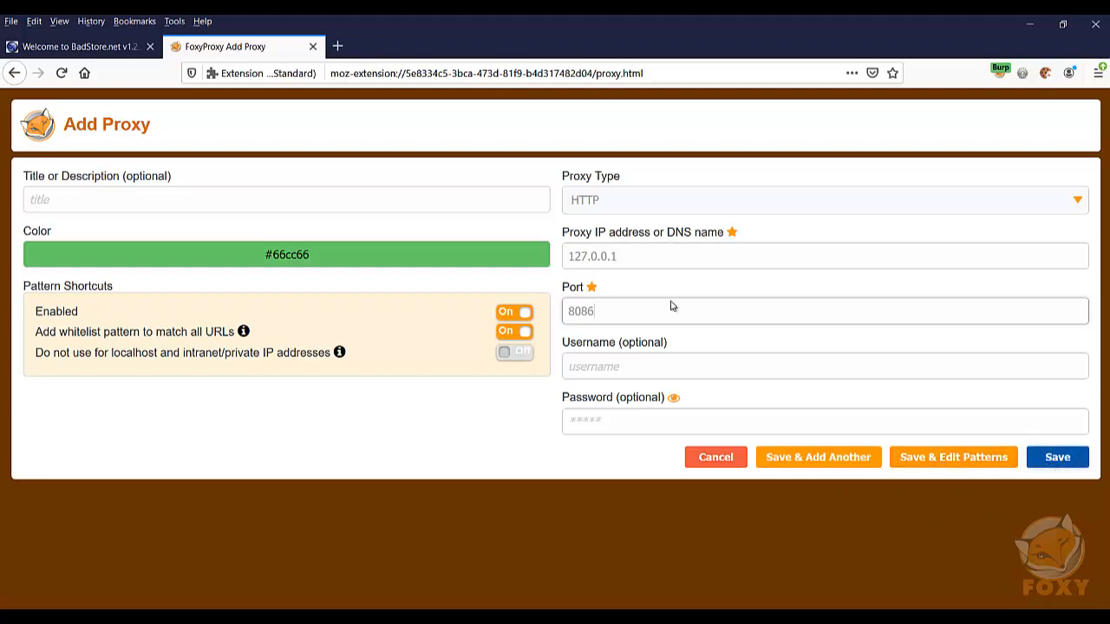
click(313, 46)
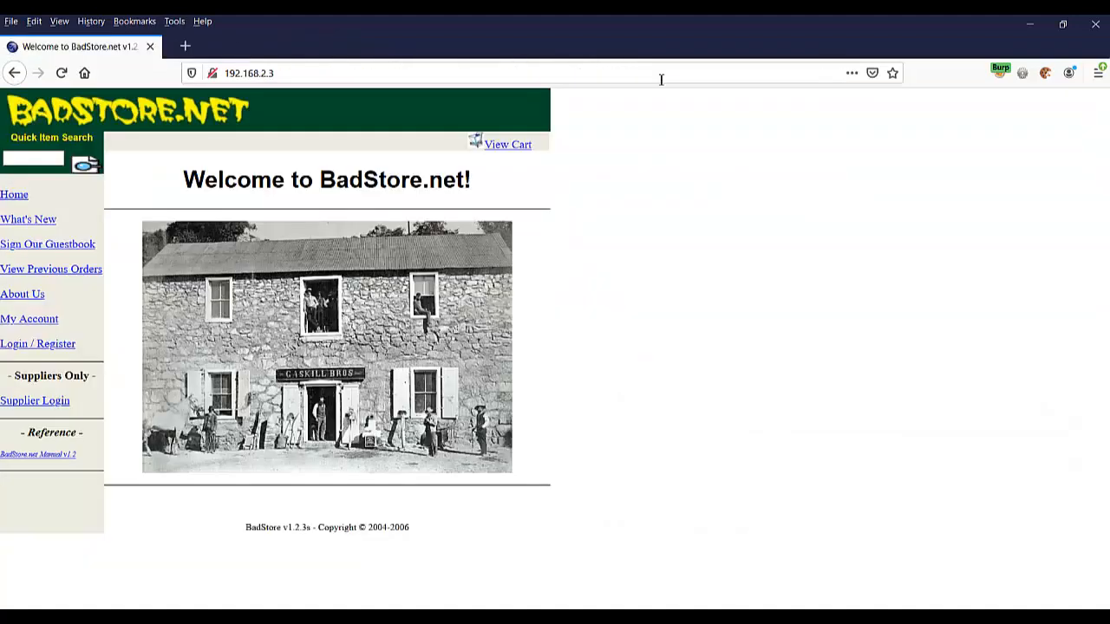
Open the existing BurpSuite proxy entry in the FoxyProxy options to view its address and port settings.
click(1000, 72)
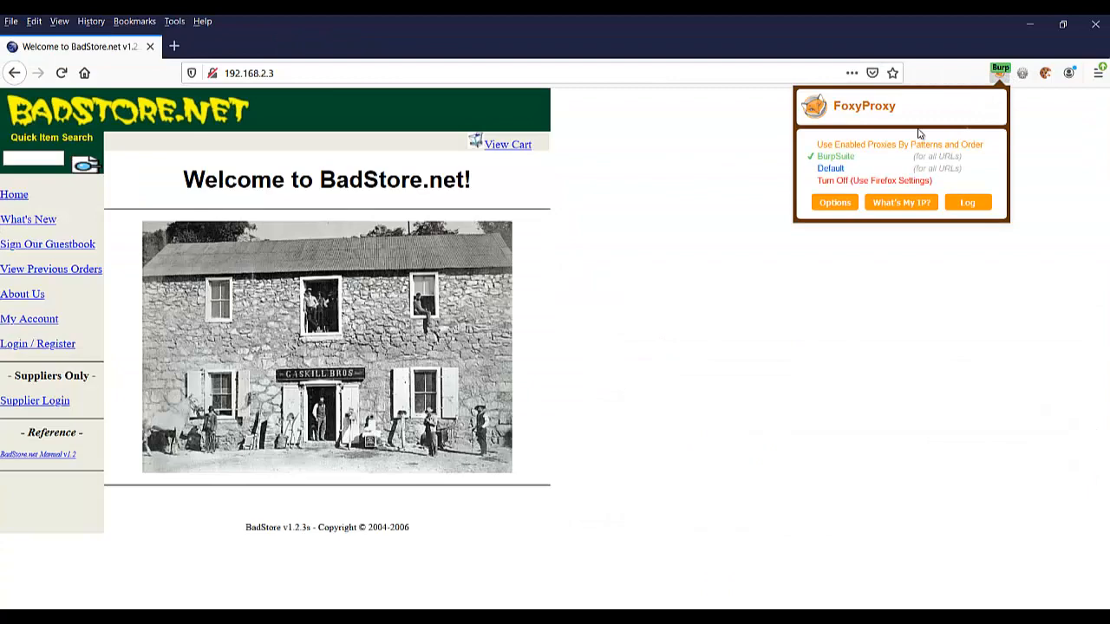
click(833, 202)
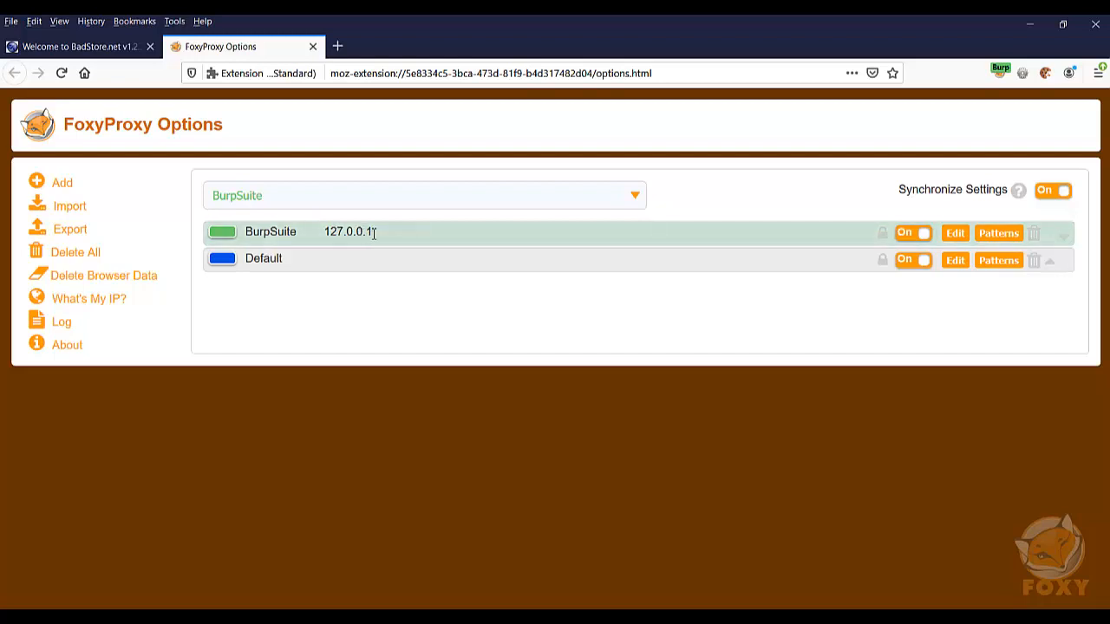
click(954, 234)
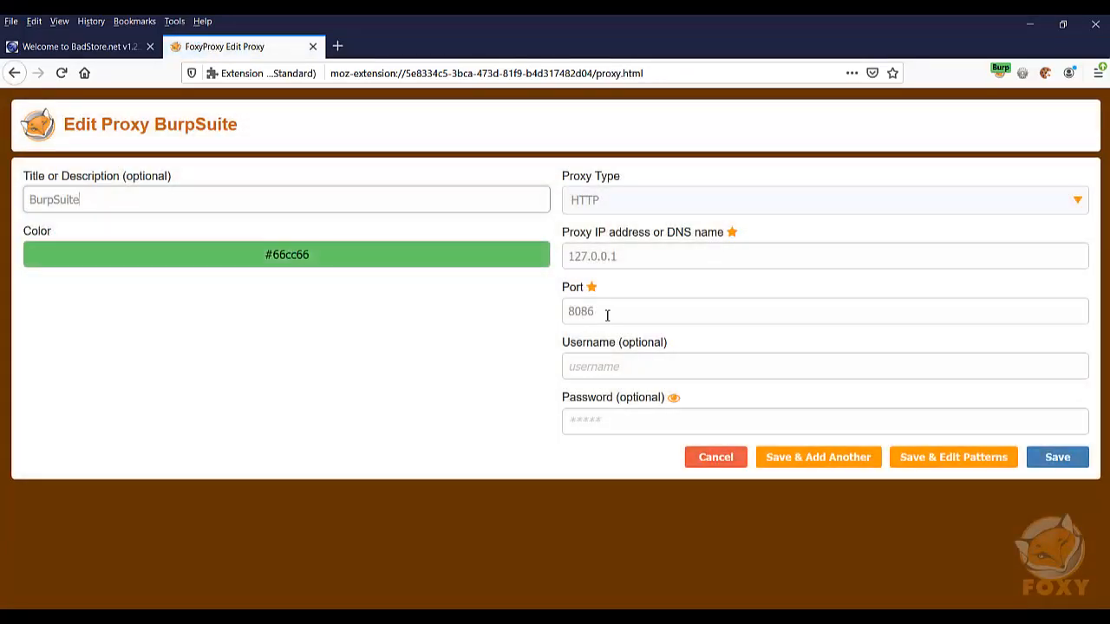
Check the port and IP address of the BurpSuite proxy entry, and close the FoxyProxy edit page.
drag(607, 314, 561, 314)
drag(642, 260, 536, 254)
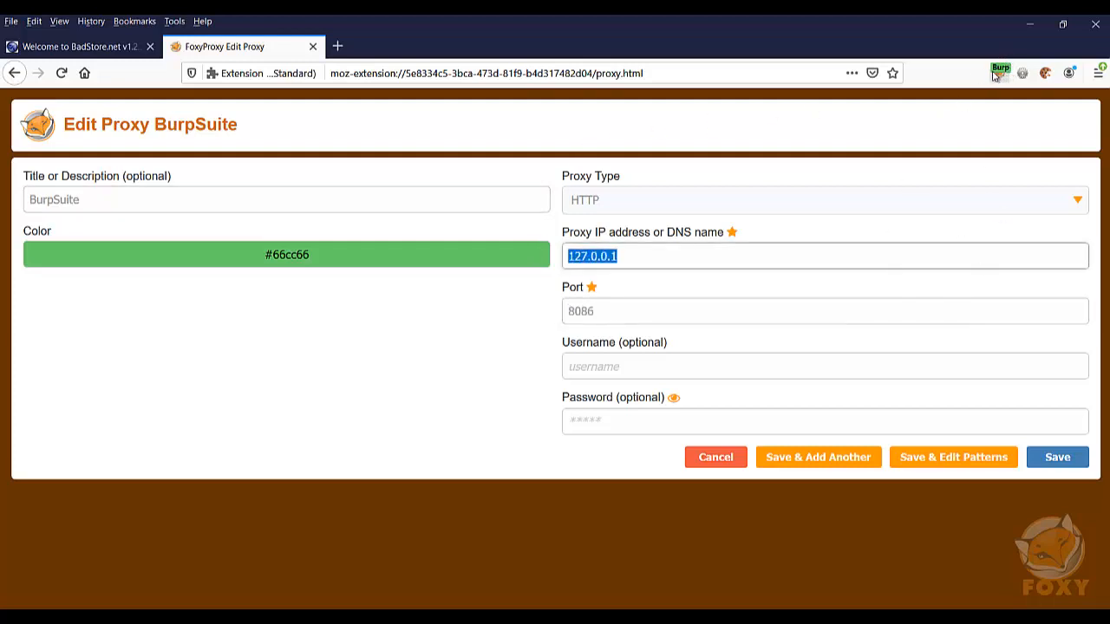
click(313, 49)
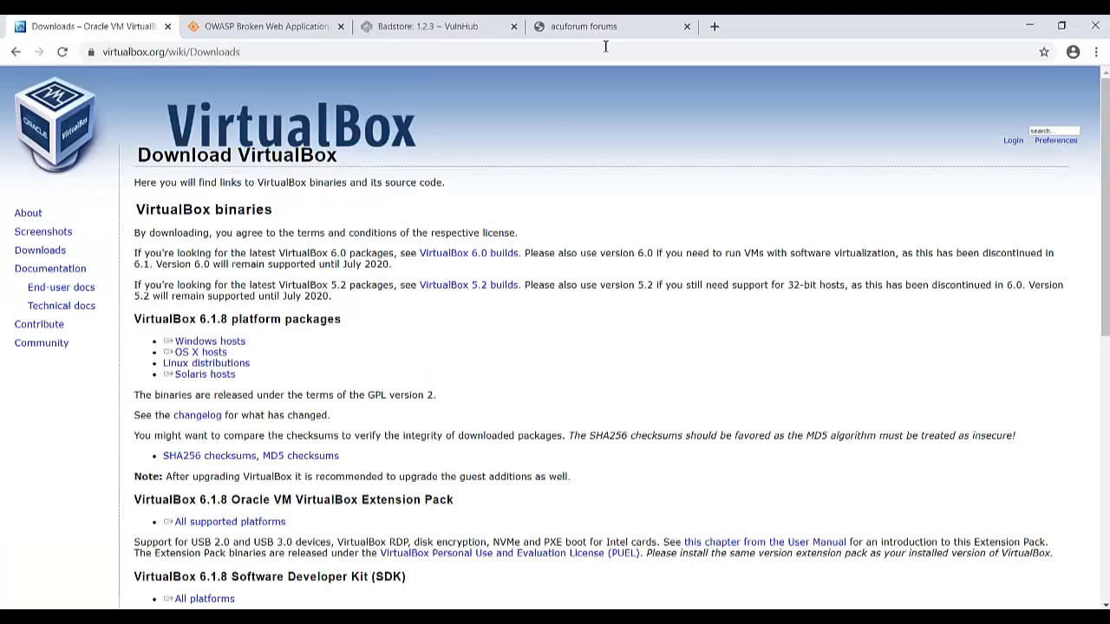
In Chrome, search the web for "burpsuite" and open PortSwigger's Download Burp Suite page.
click(606, 30)
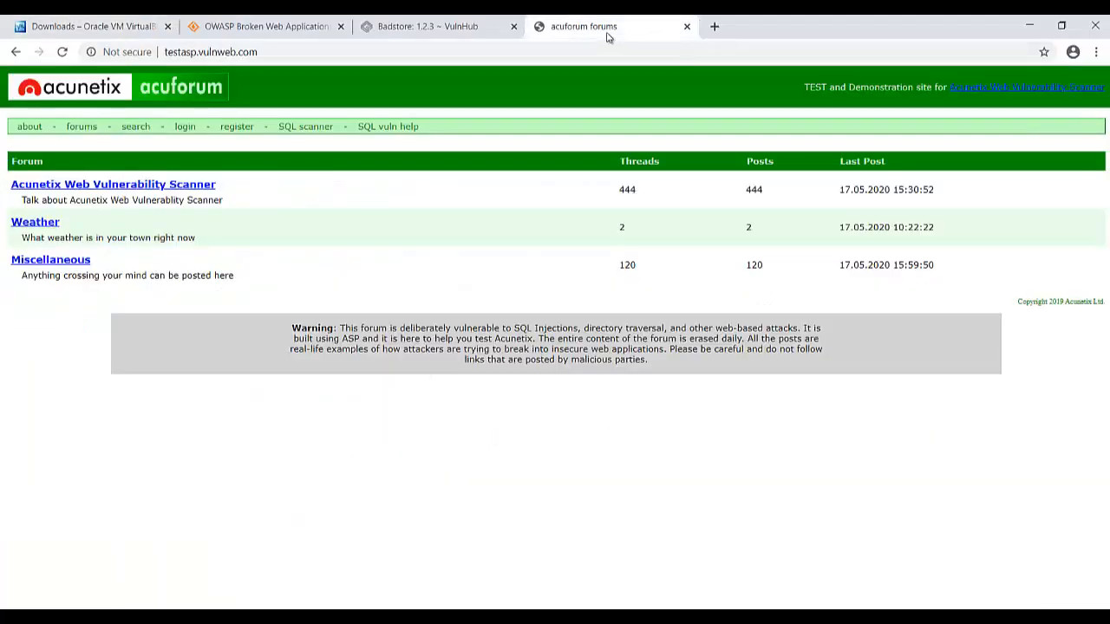
click(614, 55)
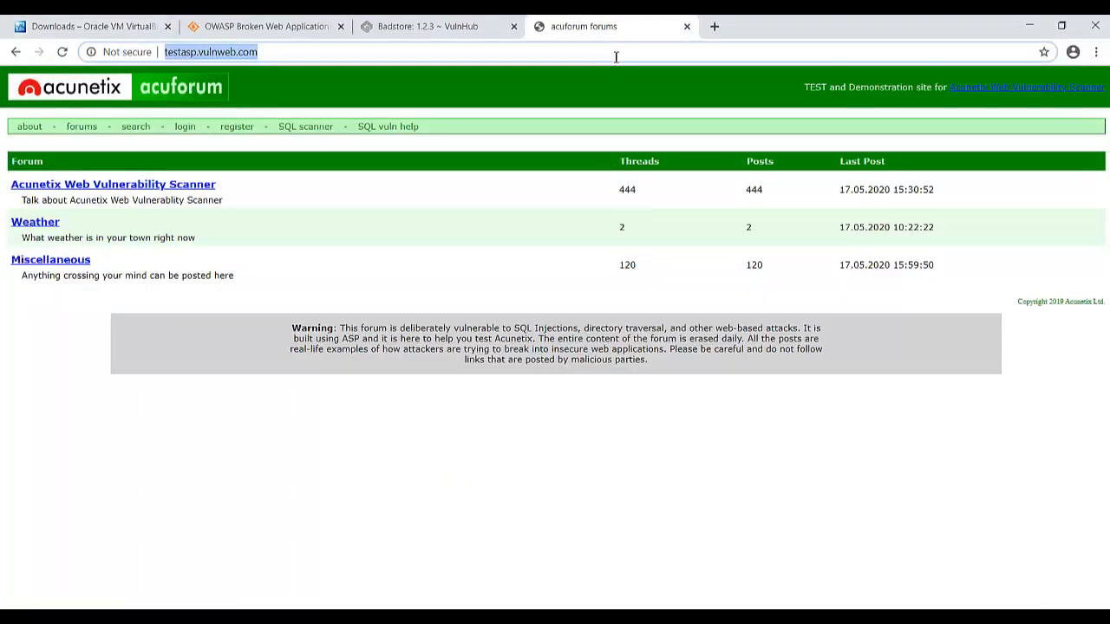
text(burpsuite)
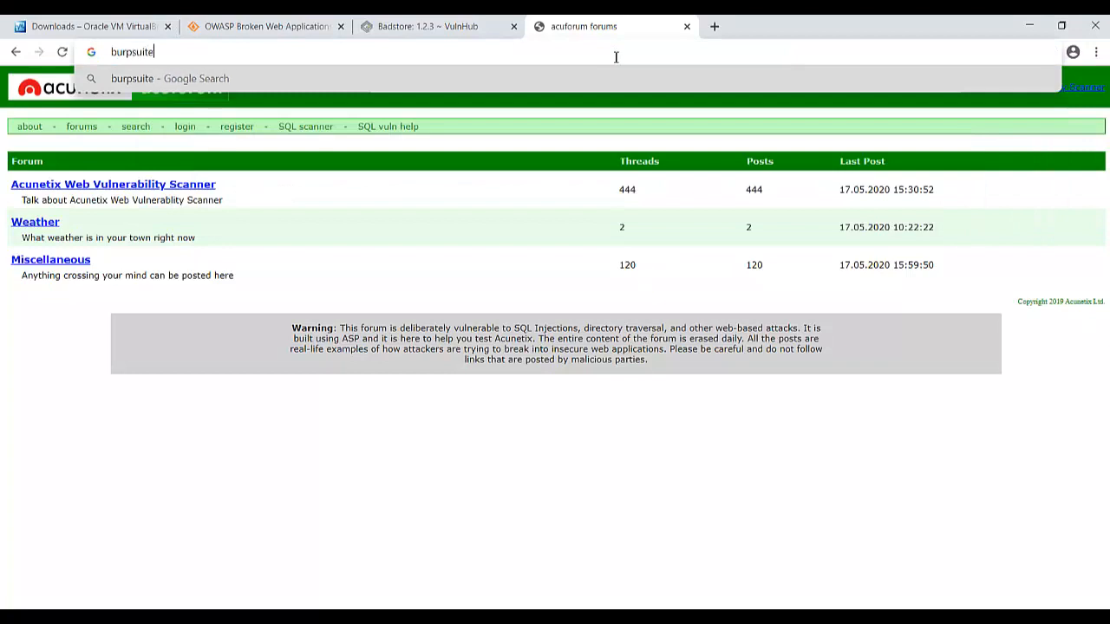
key(Return)
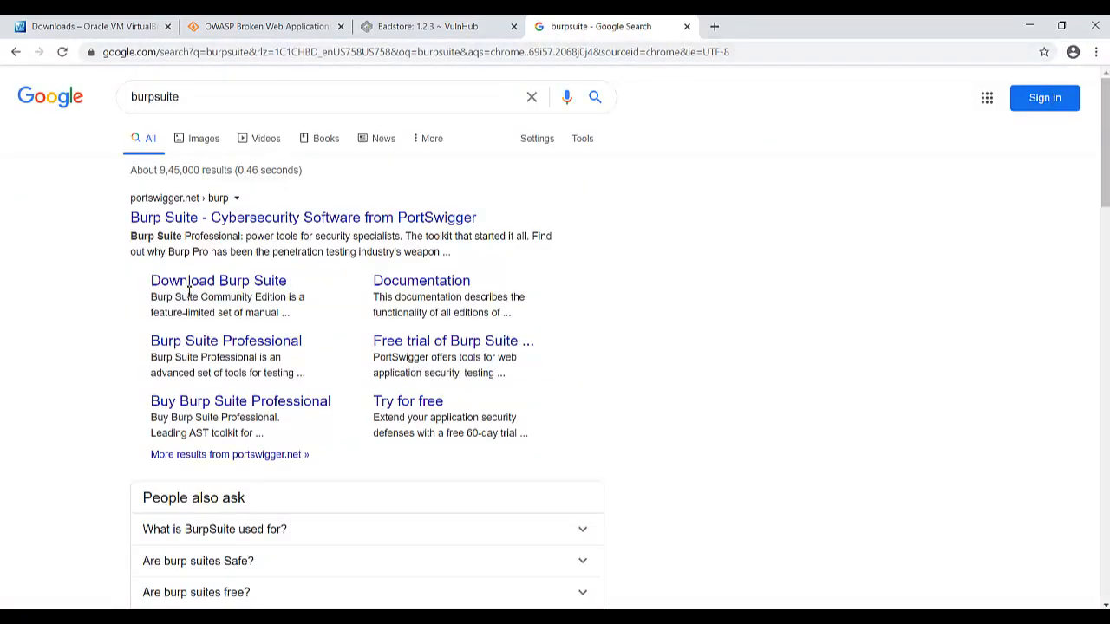
click(196, 286)
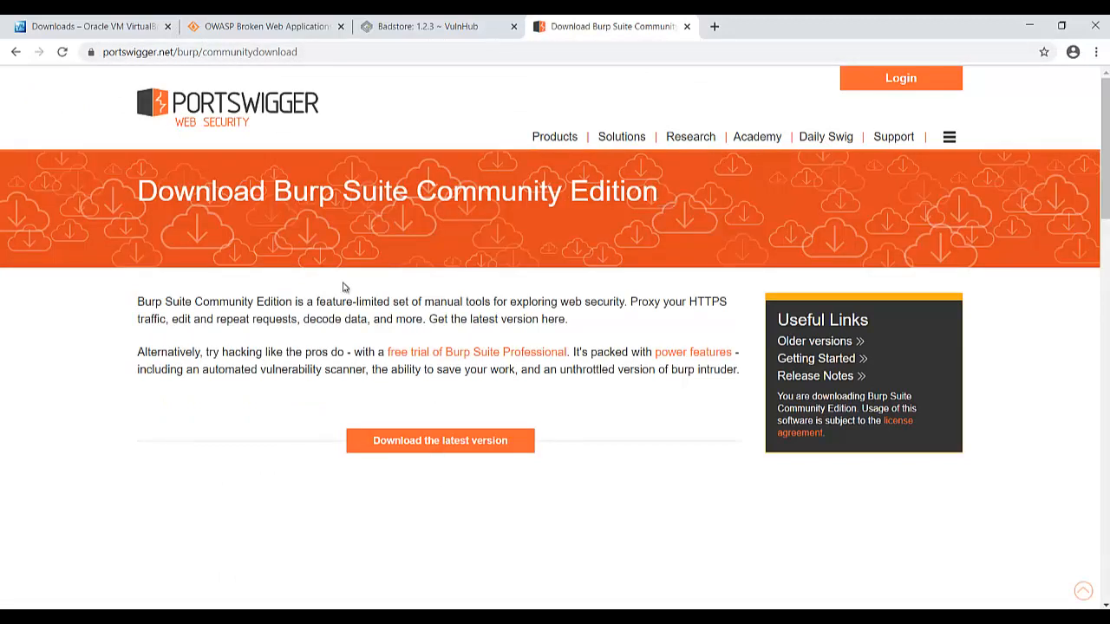
Open the latest Burp Suite release page and look over the platform choices for the Community Edition download.
click(435, 442)
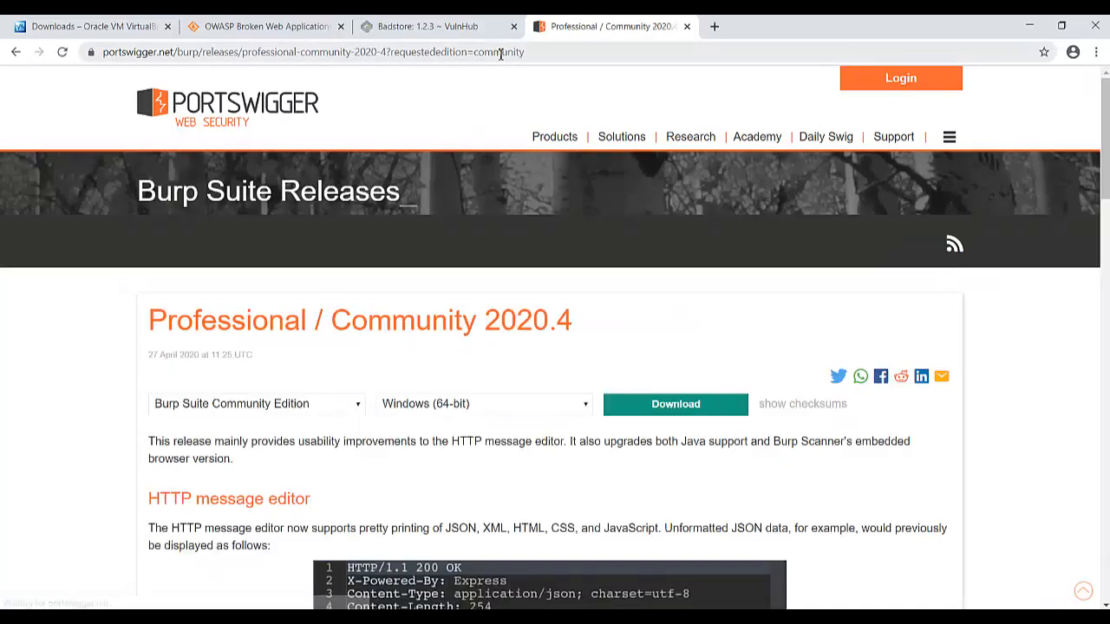
scroll(546, 398, down, 3)
scroll(492, 368, up, 2)
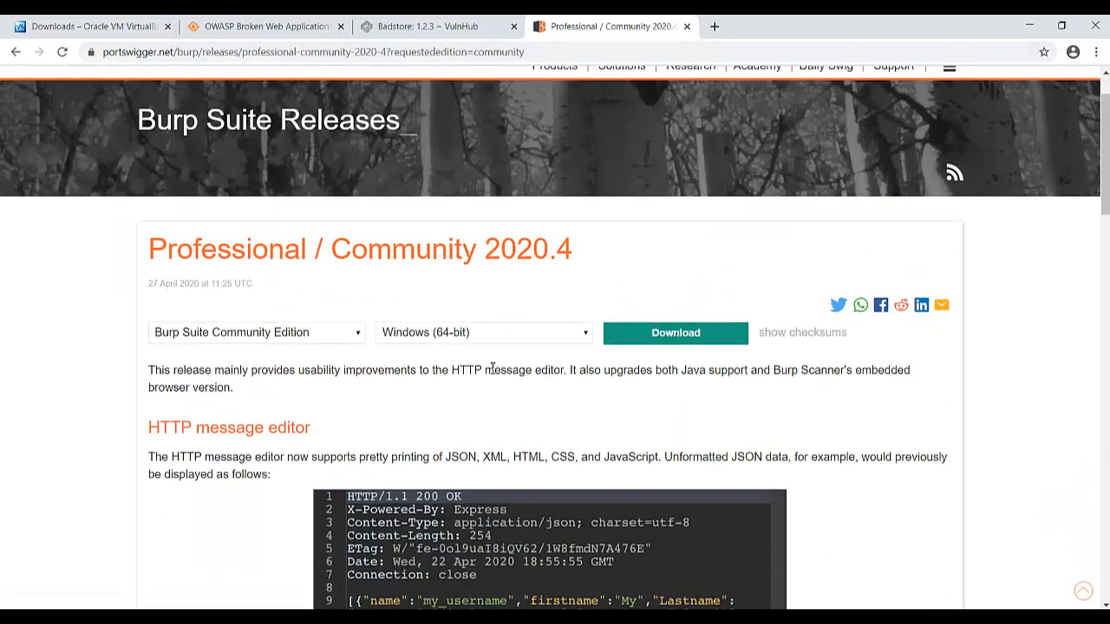
scroll(492, 368, up, 1)
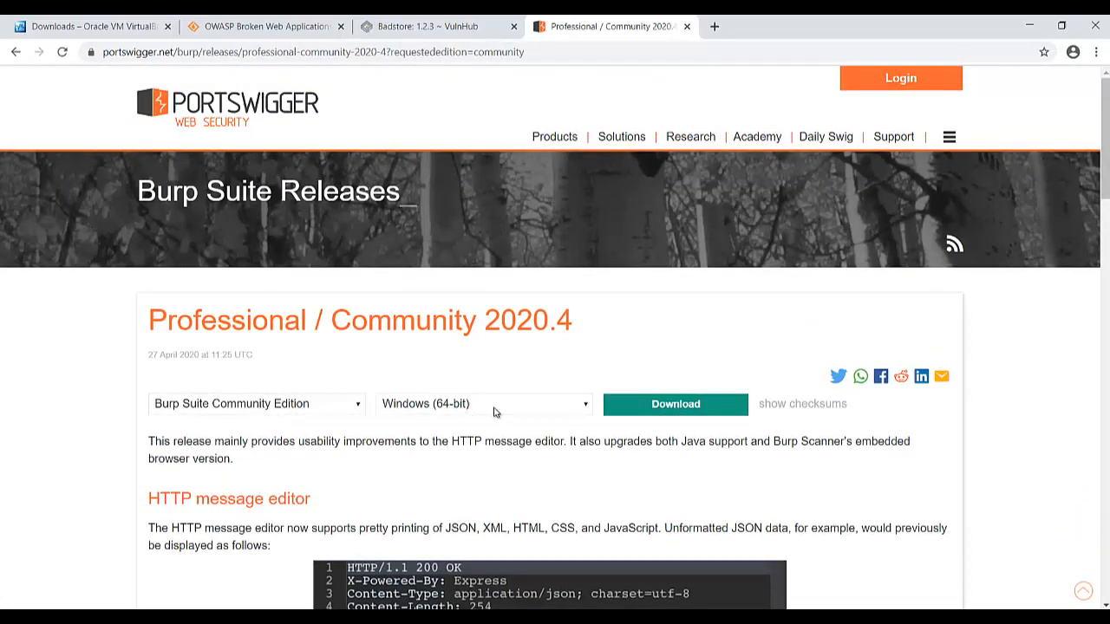
click(584, 404)
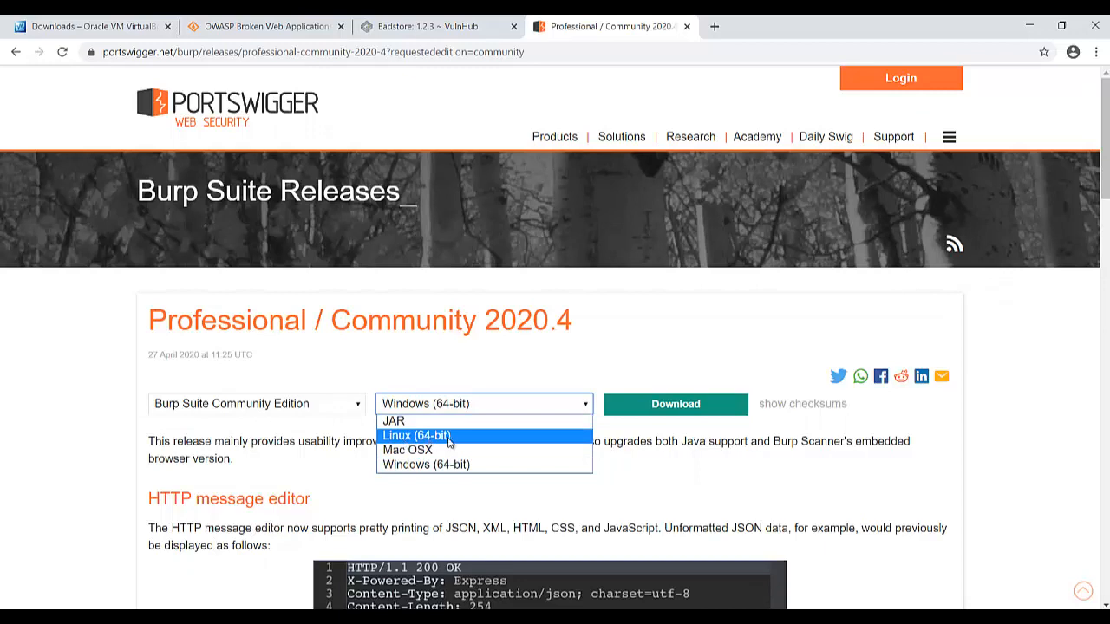
click(518, 368)
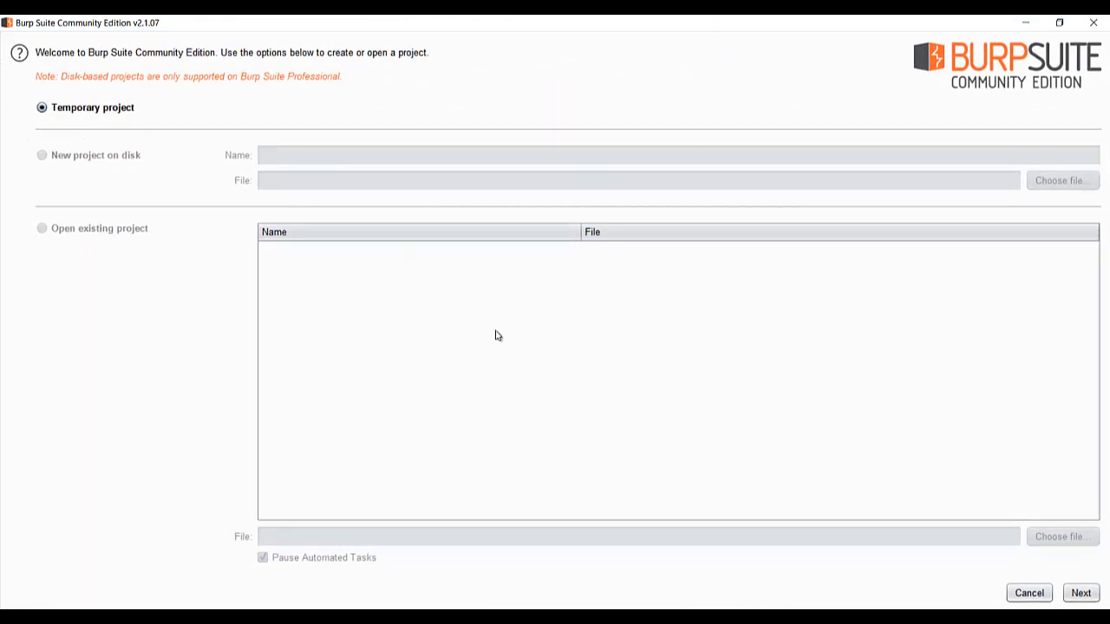
In Burp Suite, start a temporary project with Burp defaults and switch off capturing for the live passive crawl task.
click(1081, 594)
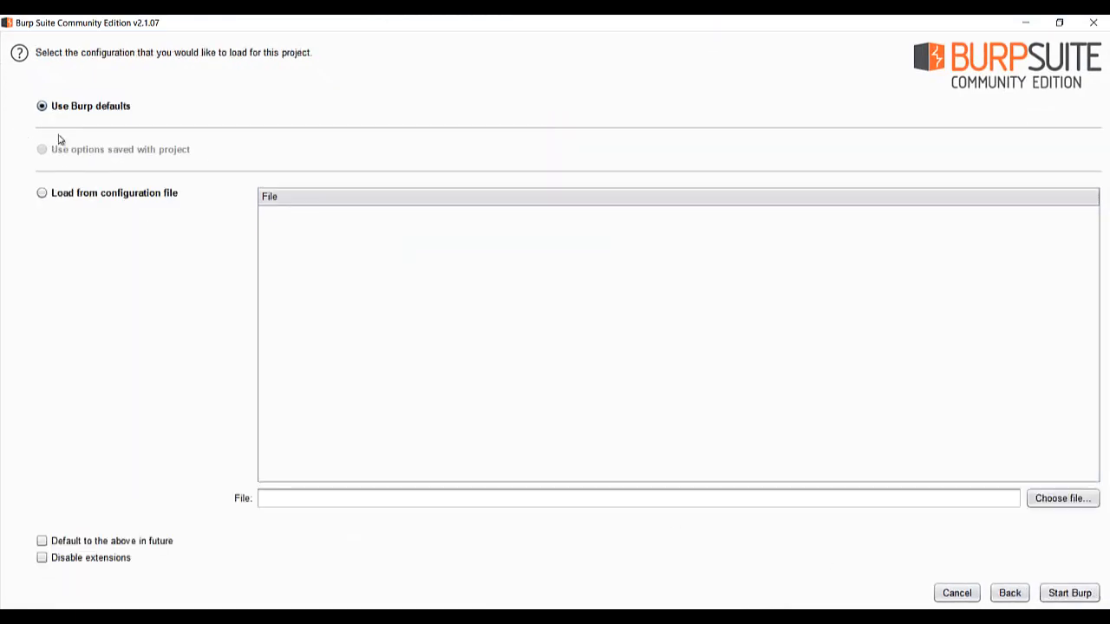
click(1051, 595)
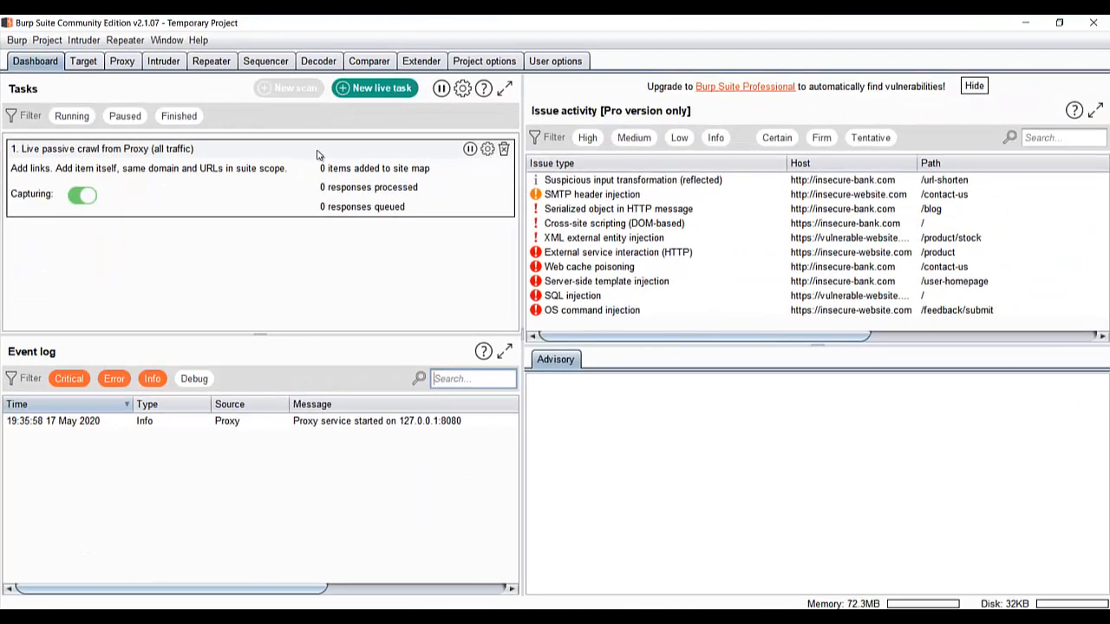
click(75, 197)
Edit the existing proxy listener so it binds to port 8086 on loopback only.
click(124, 63)
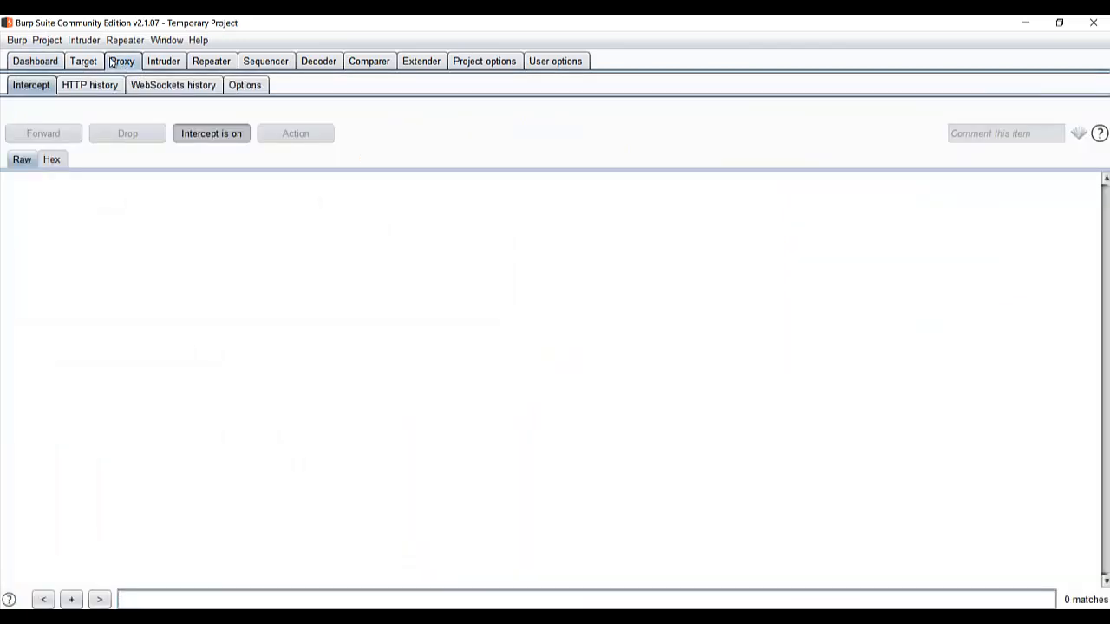
click(247, 87)
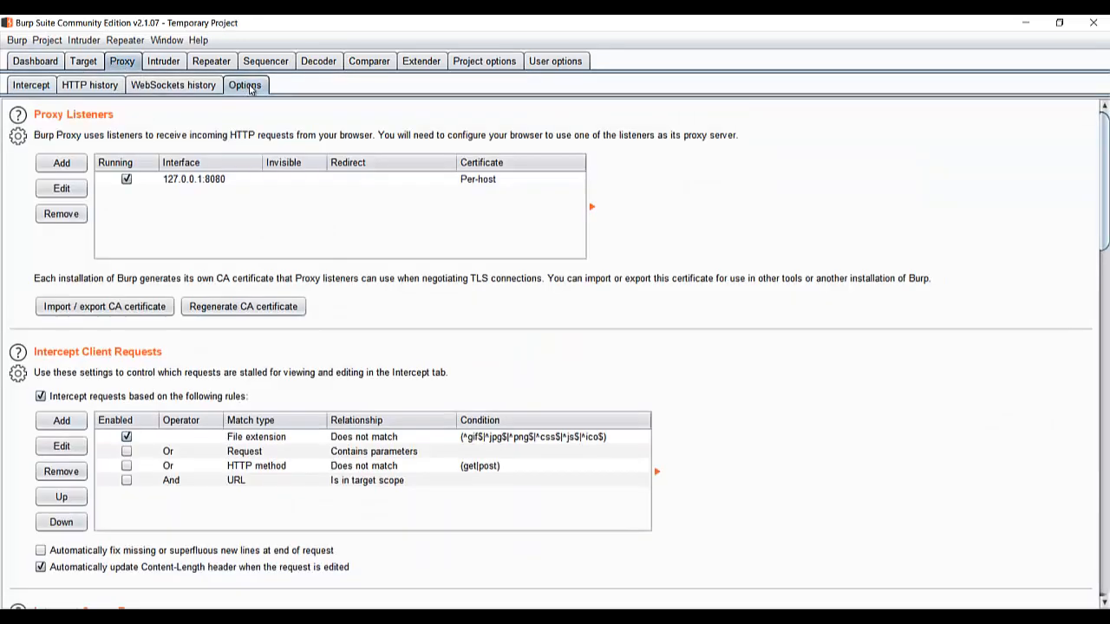
click(198, 181)
click(61, 188)
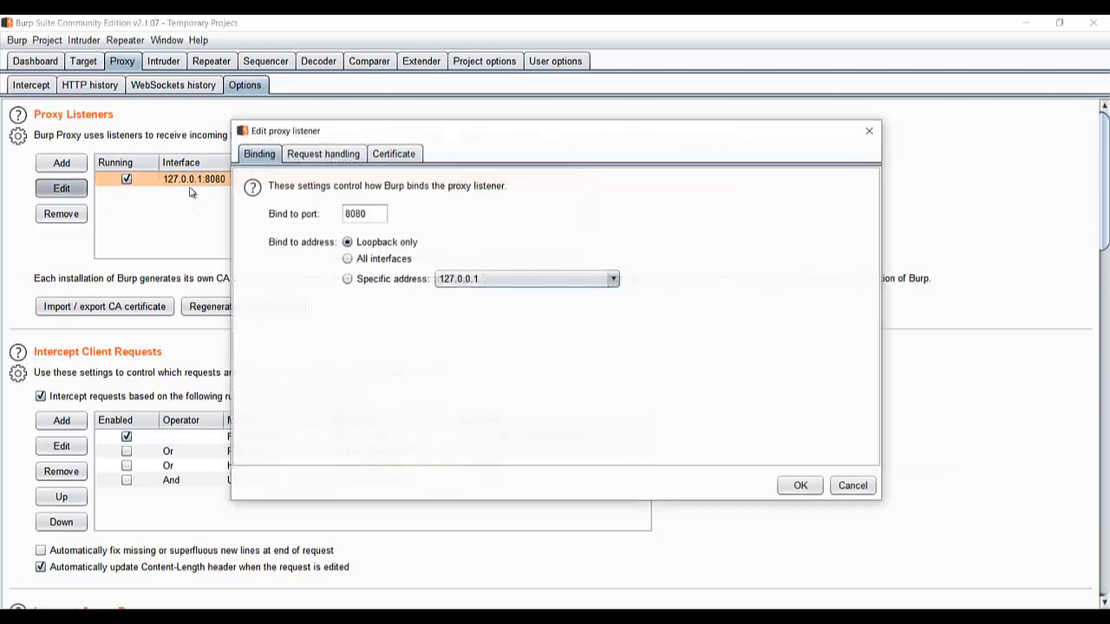
click(387, 216)
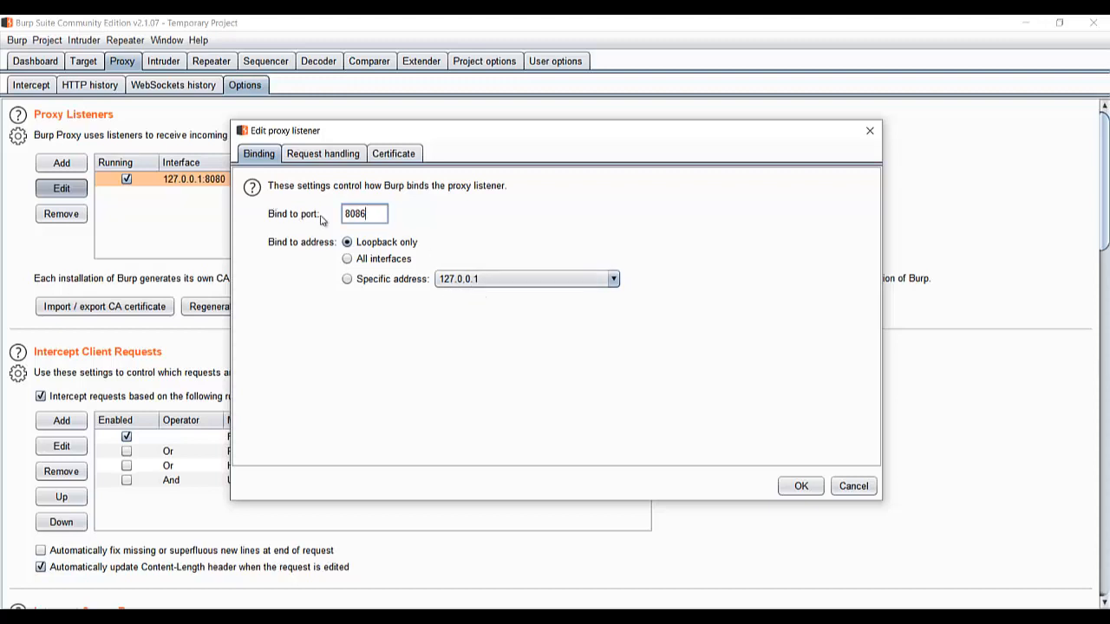
drag(381, 216, 343, 217)
click(801, 486)
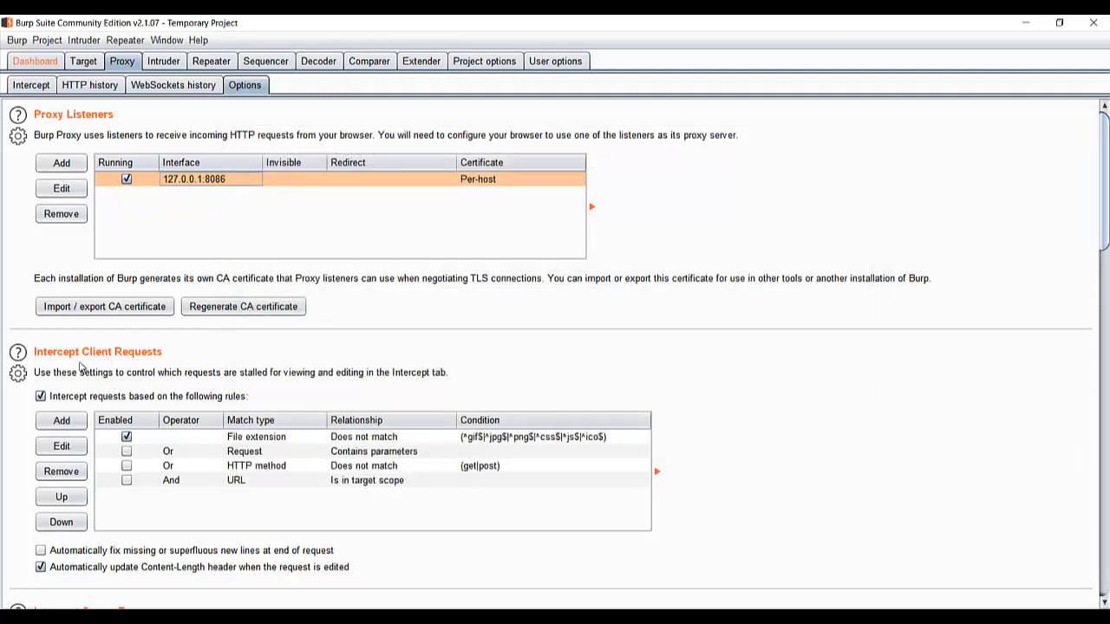
Enable the "Contains parameters" request rule, then response interception with the "Was modified" and "Was intercepted" rules.
click(127, 453)
scroll(223, 425, down, 5)
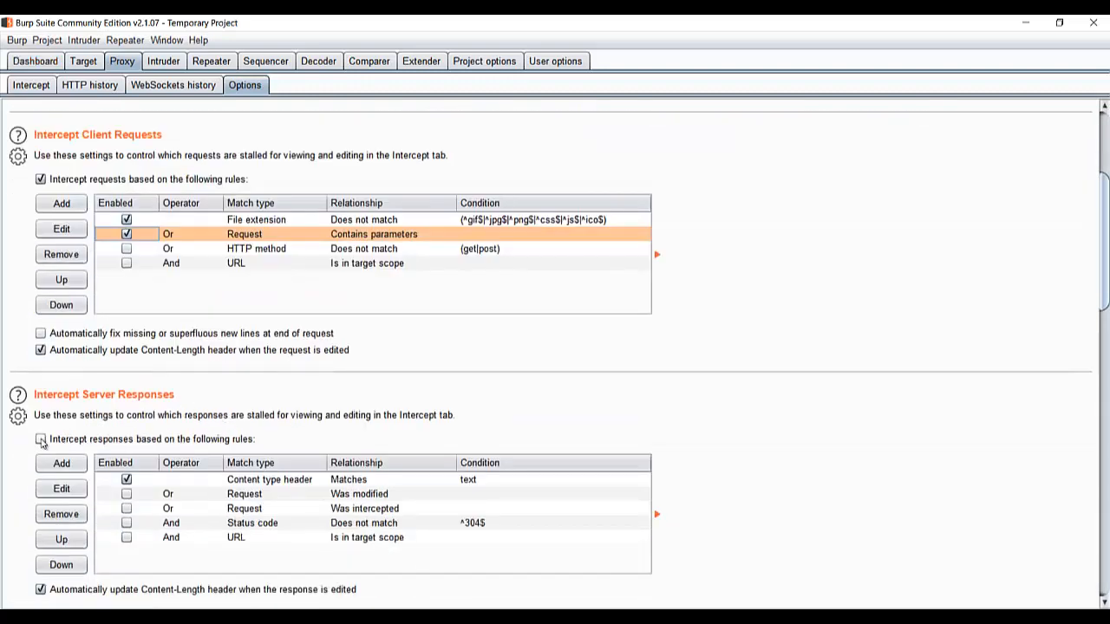
click(41, 439)
click(127, 494)
click(127, 509)
Enable the "Remove HSTS headers" match and replace rule for response headers.
scroll(128, 515, down, 14)
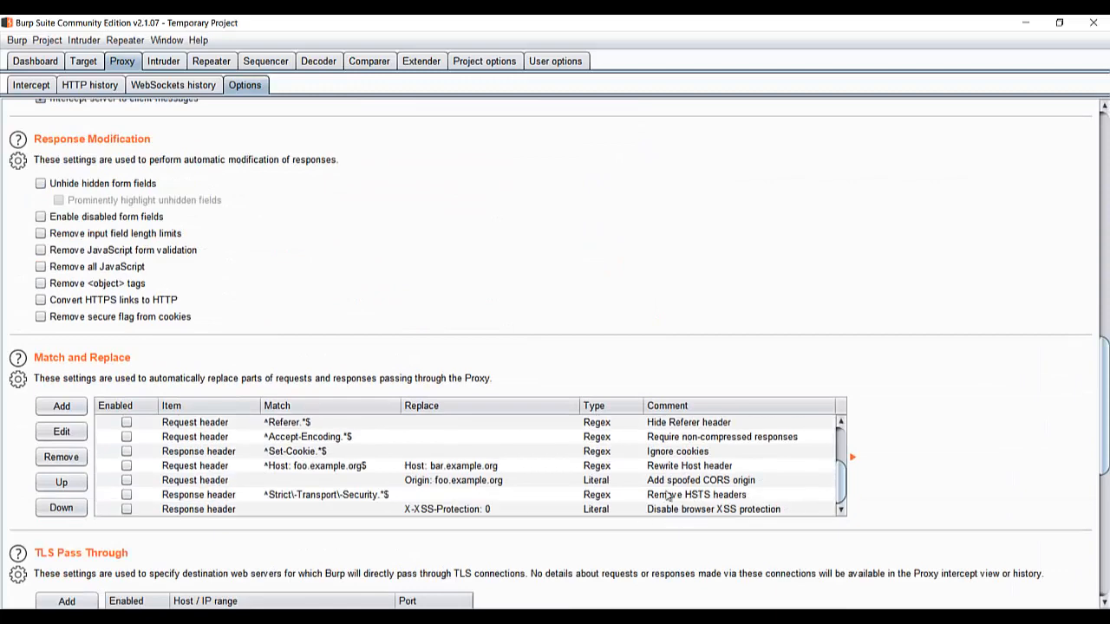
click(128, 495)
scroll(230, 447, up, 8)
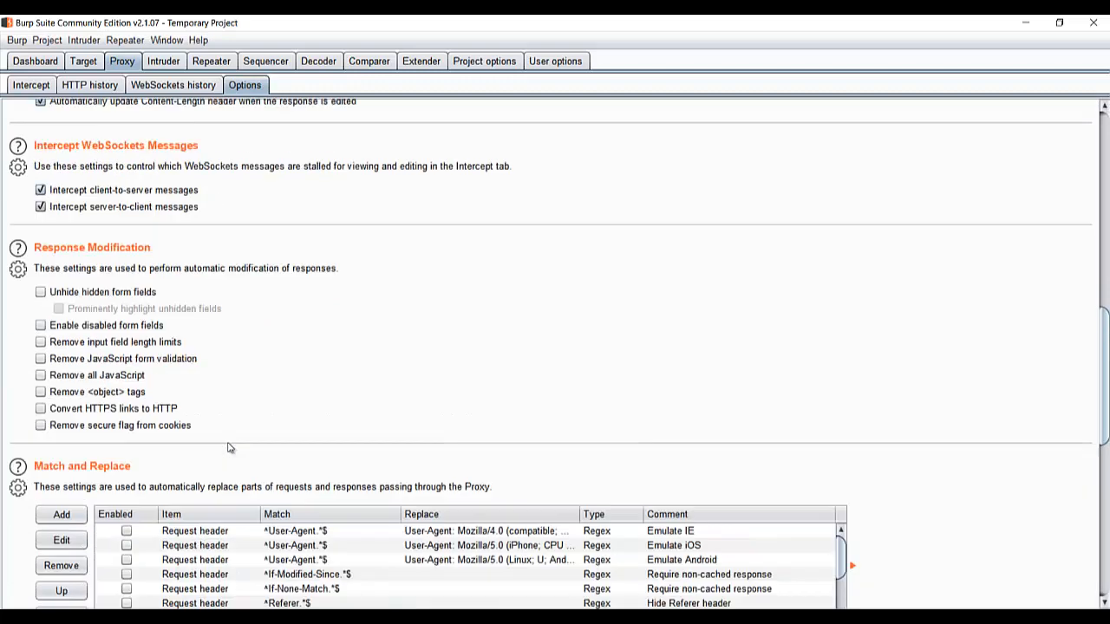
Choose to export Burp's CA certificate in DER format, and exit the wizard without exporting.
scroll(230, 448, up, 6)
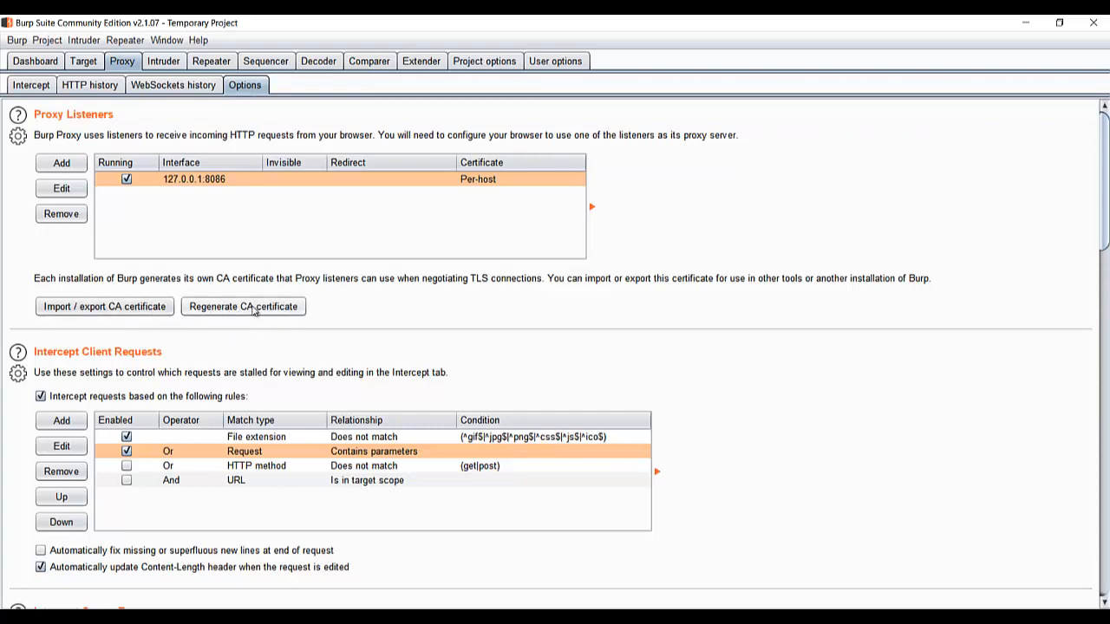
click(105, 311)
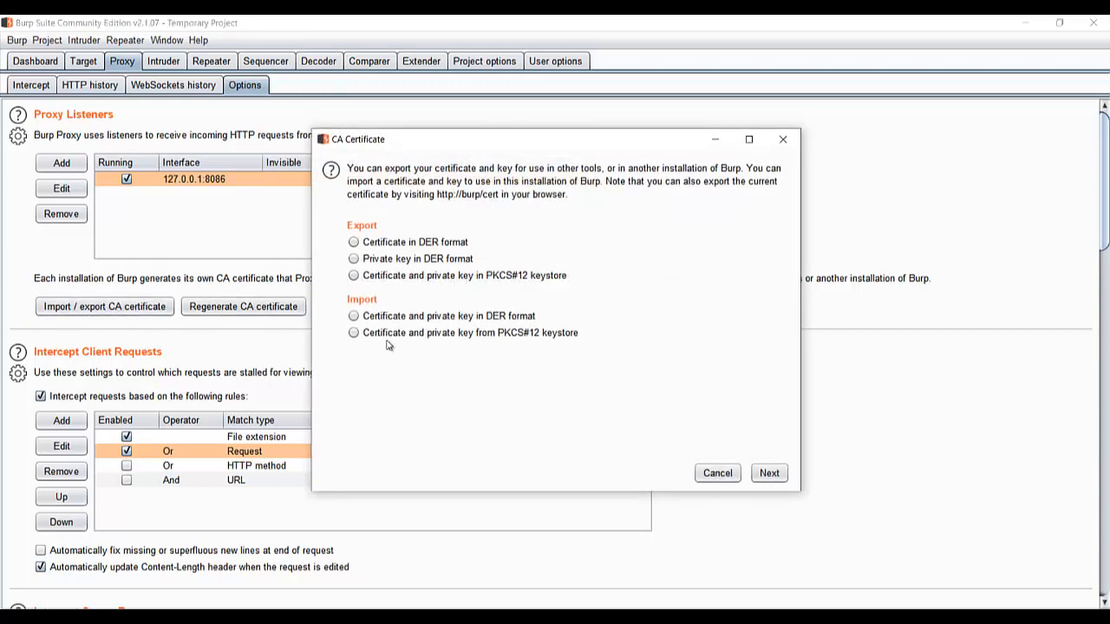
click(354, 243)
click(782, 140)
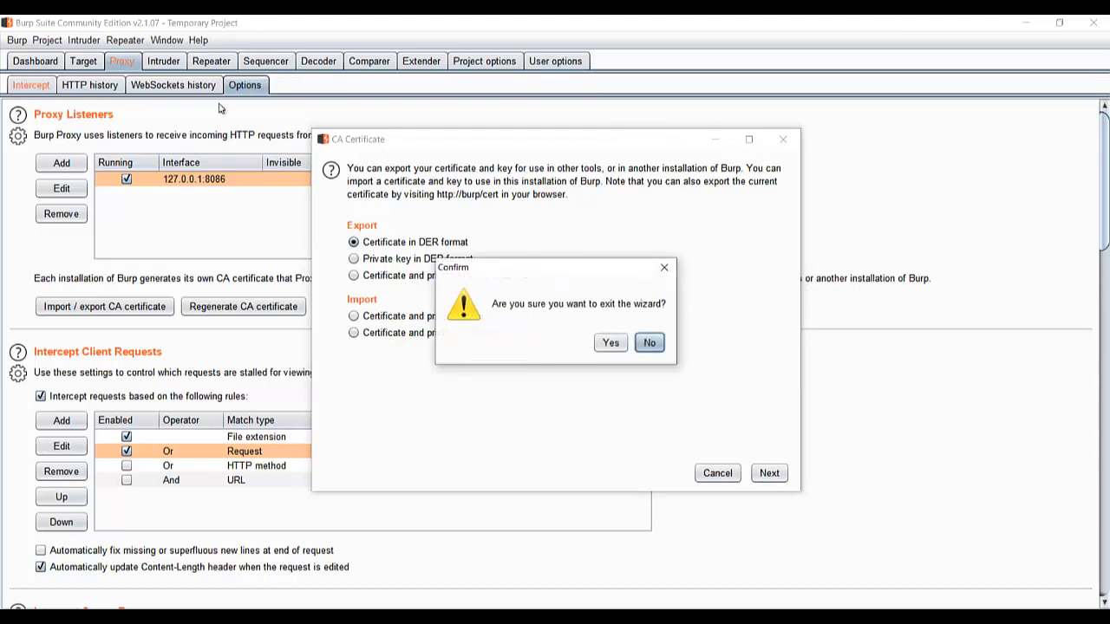
click(611, 343)
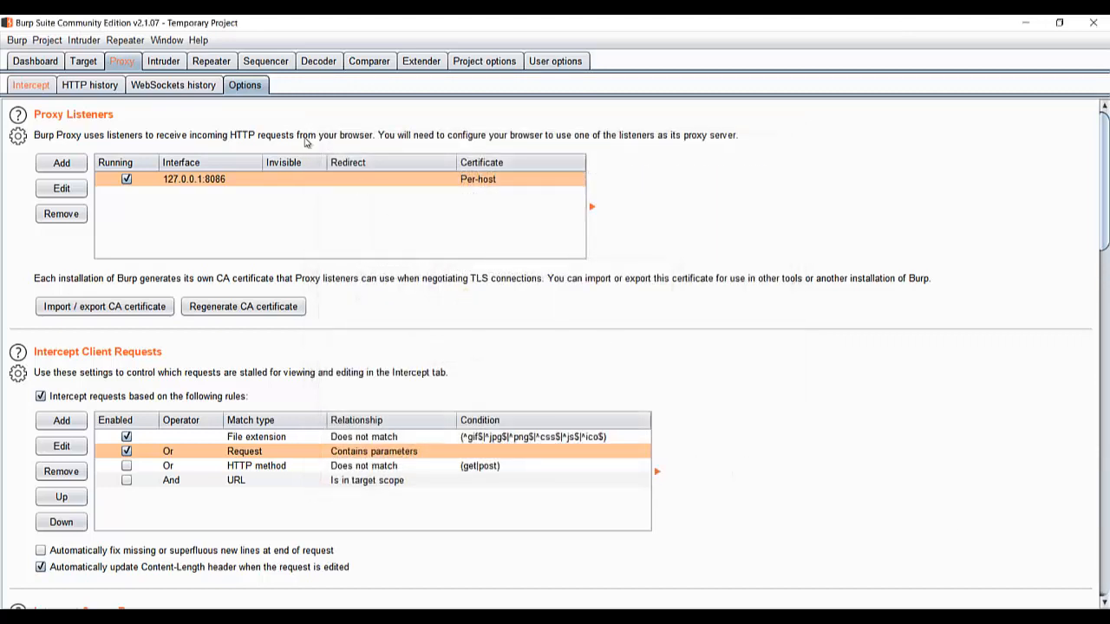
Turn off proxy interception in Burp Suite and switch to Firefox.
click(35, 85)
click(214, 136)
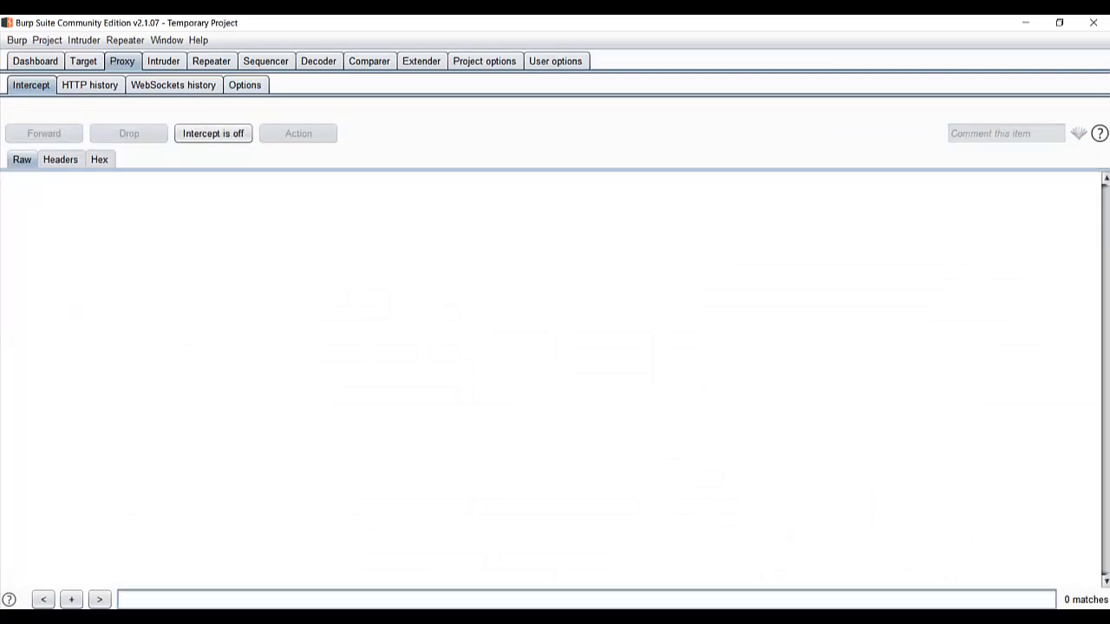
key(alt+Tab)
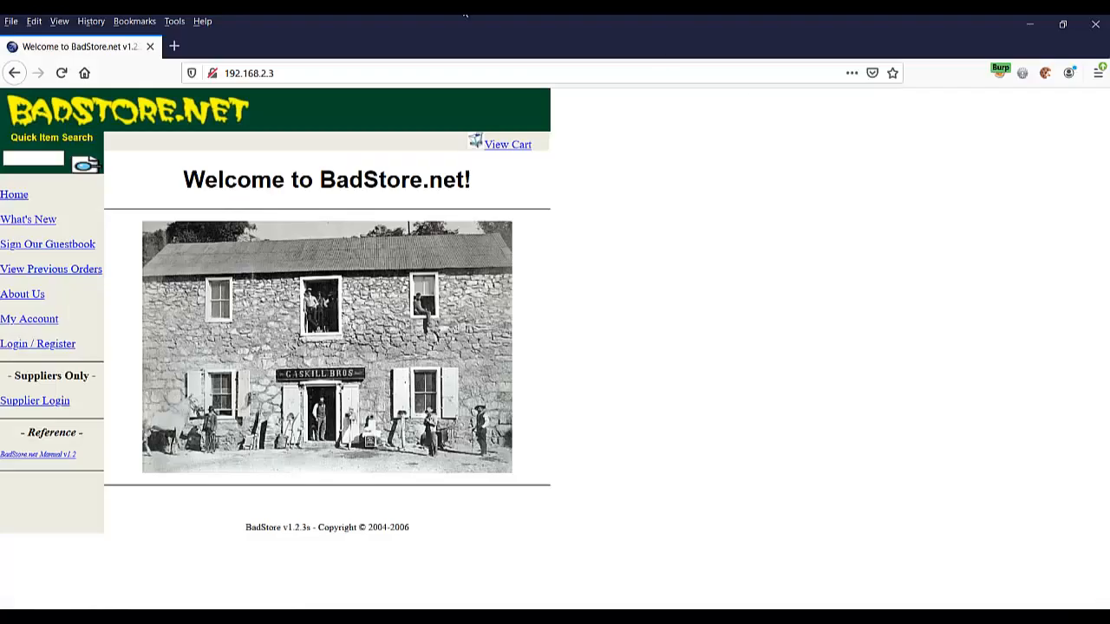
Find the certificate settings in the Firefox options by searching for "cert", and open the Certificate Manager.
click(174, 21)
click(198, 113)
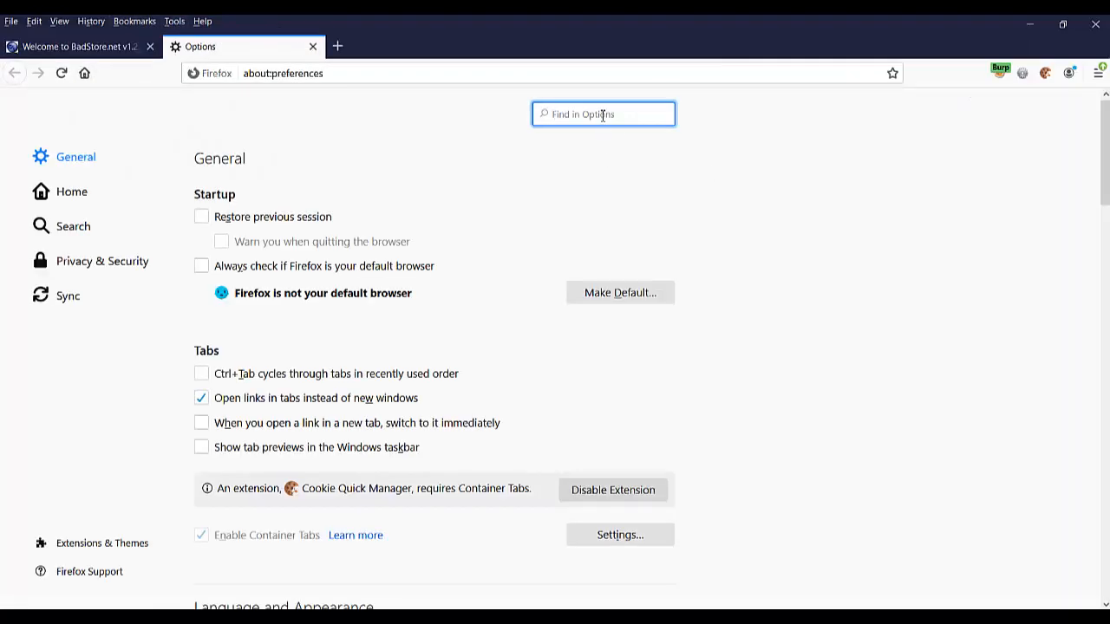
text(cert)
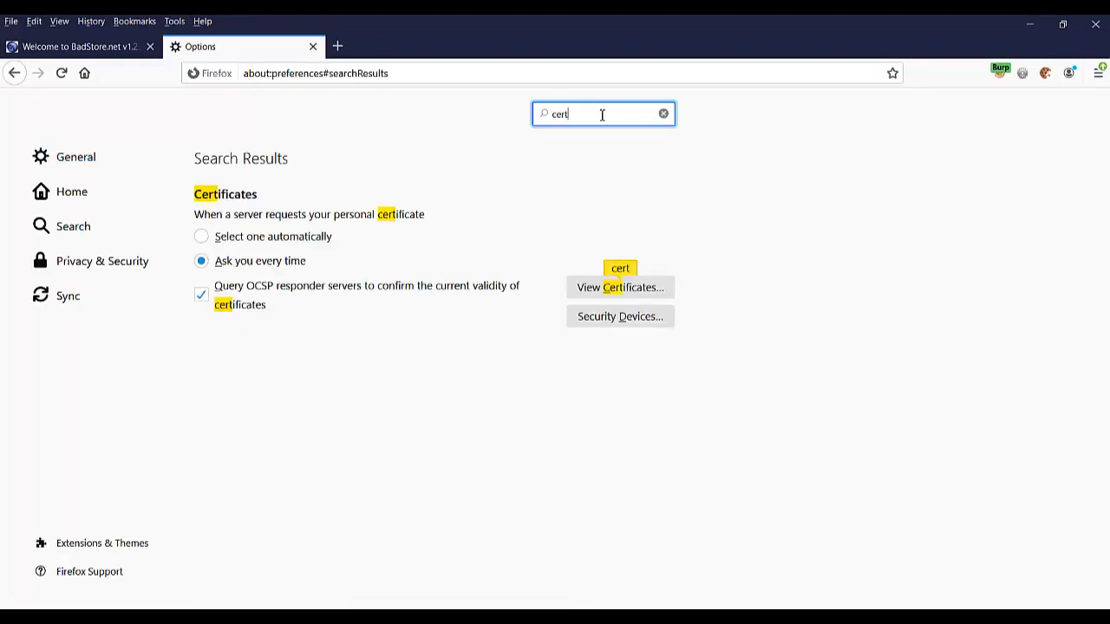
click(619, 289)
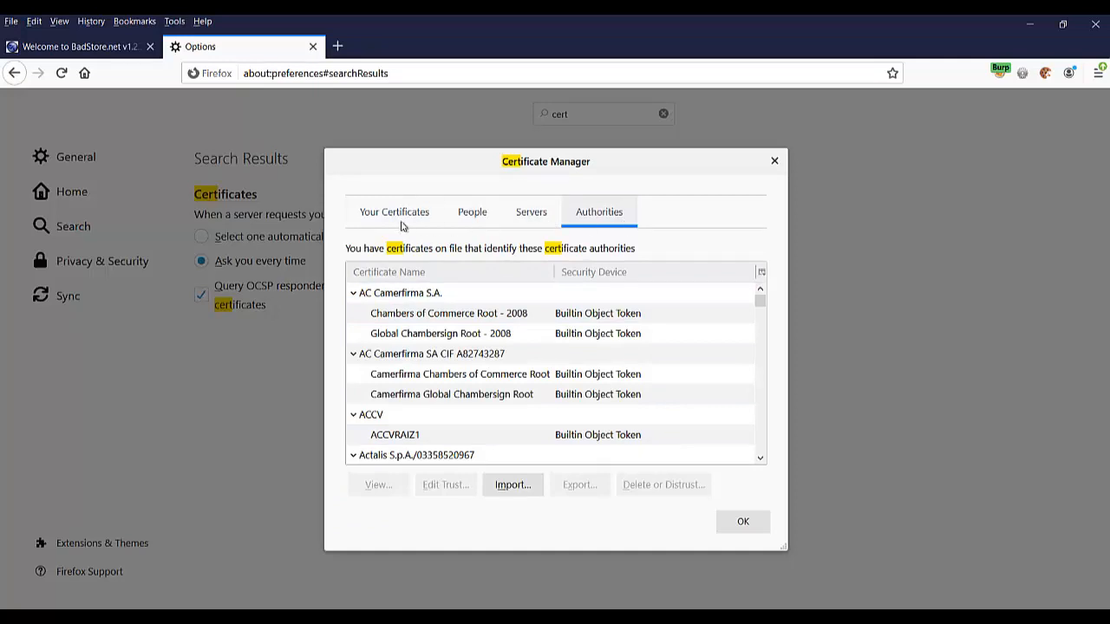
Look through the certificate authorities for the PortSwigger CA certificate.
click(472, 212)
click(607, 217)
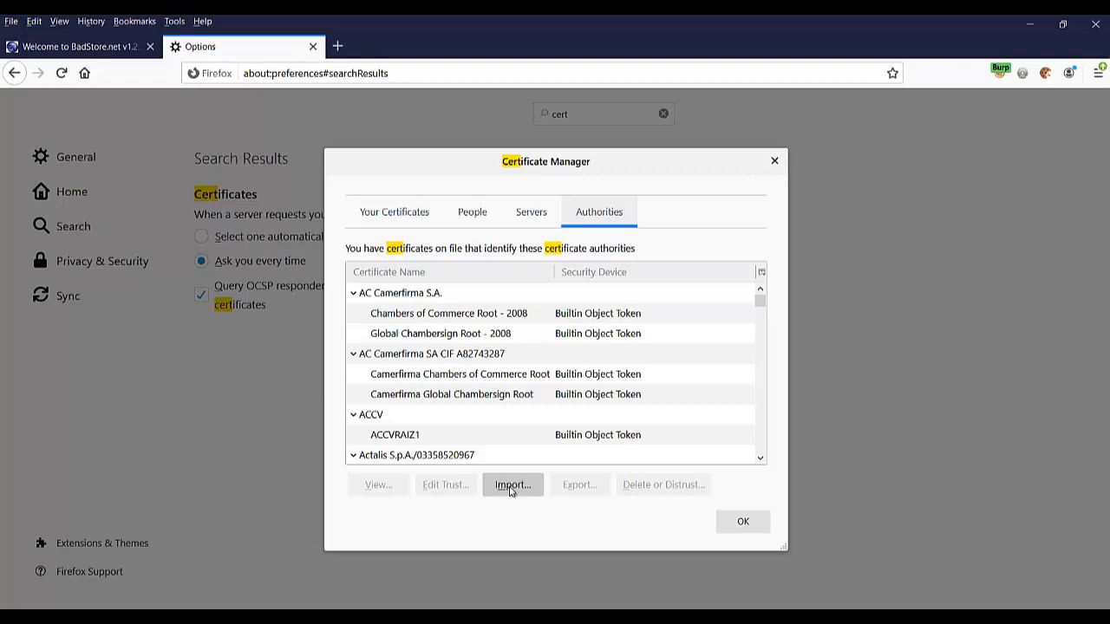
scroll(551, 373, down, 15)
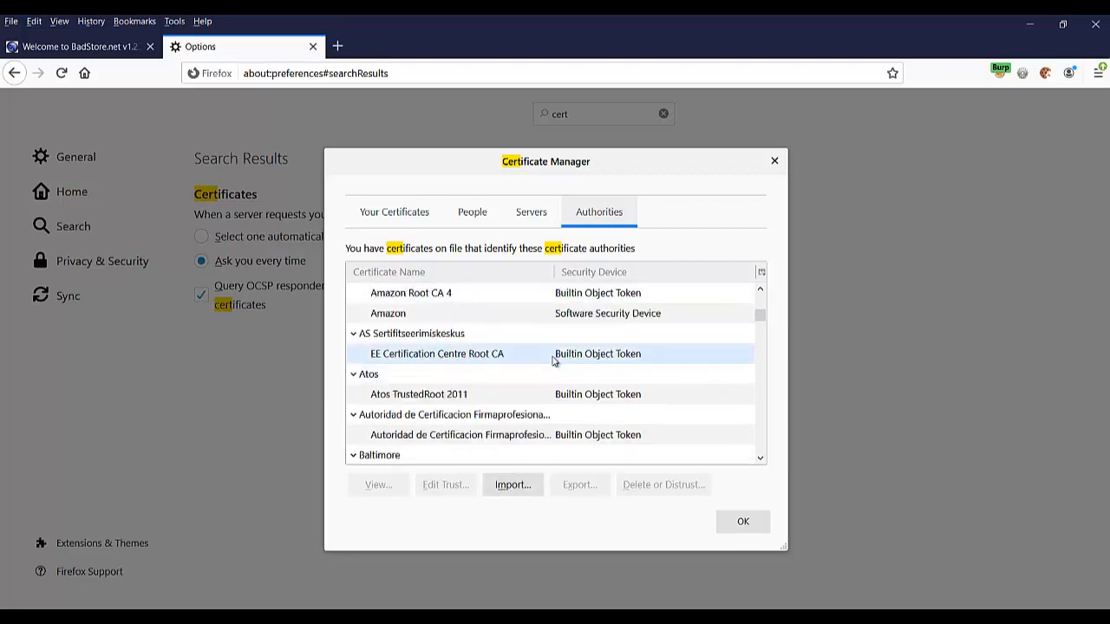
scroll(555, 353, down, 4)
click(425, 414)
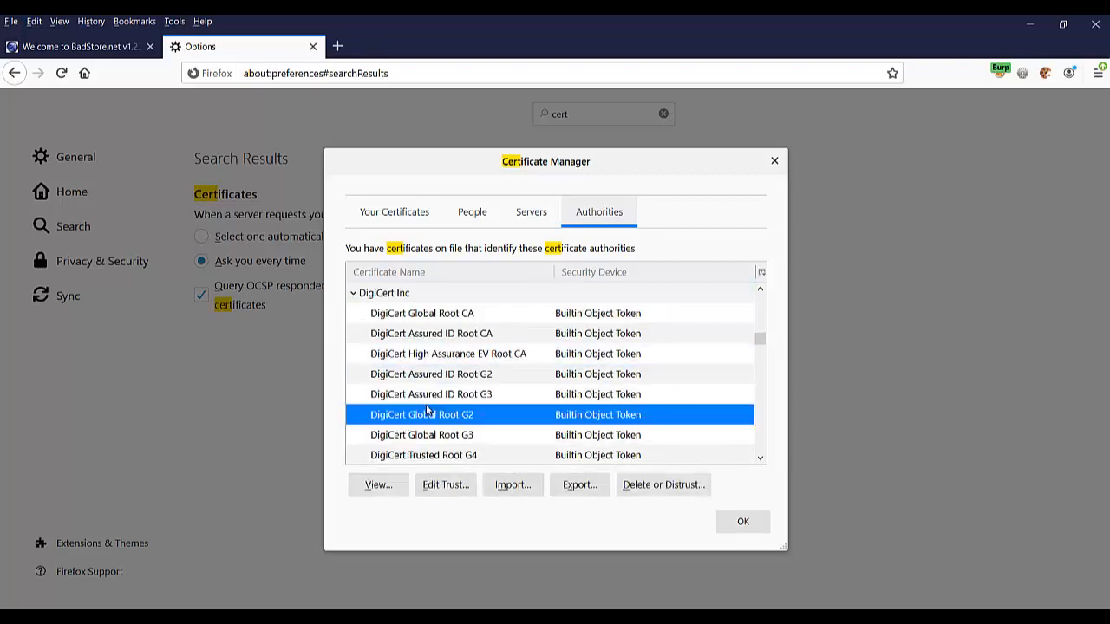
key(p)
scroll(473, 407, down, 2)
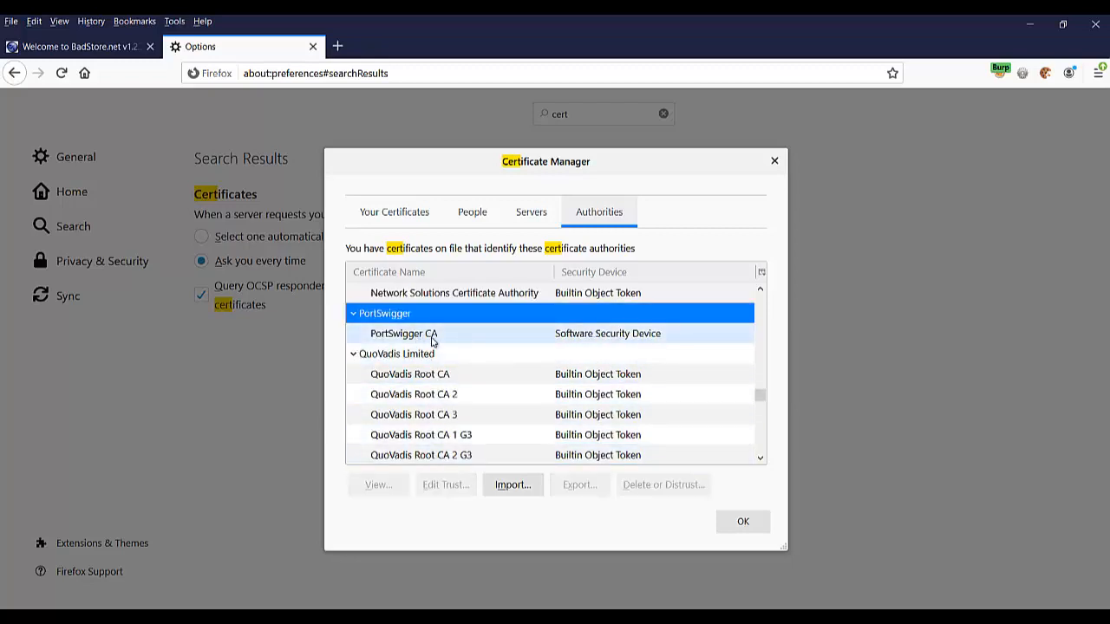
Close the Certificate Manager and the Options page, and check that FoxyProxy has the BurpSuite proxy selected.
click(774, 162)
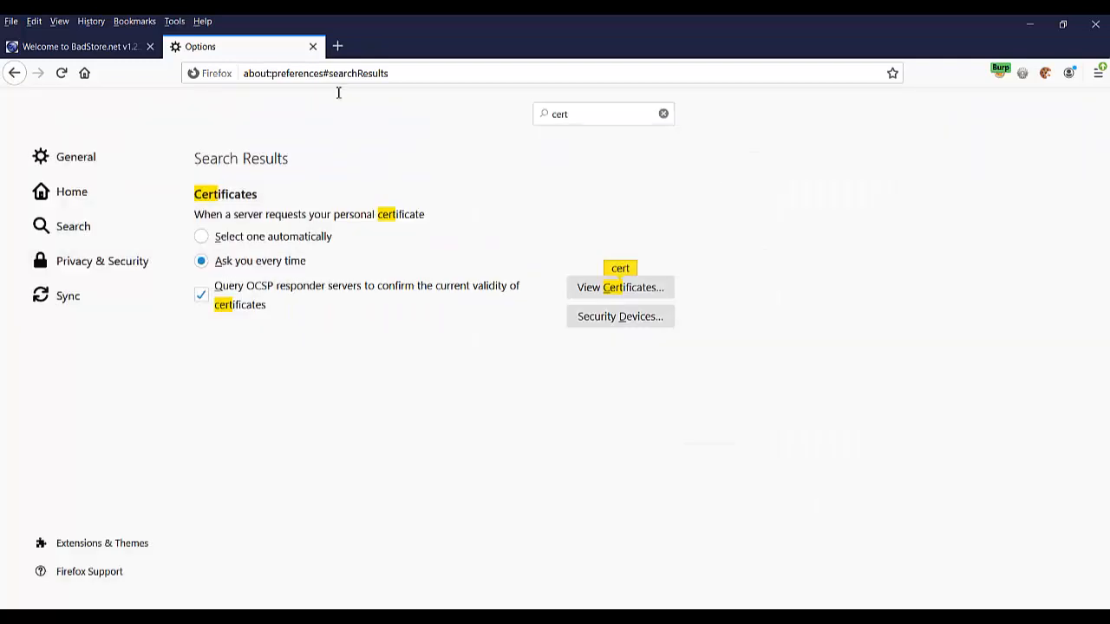
click(313, 47)
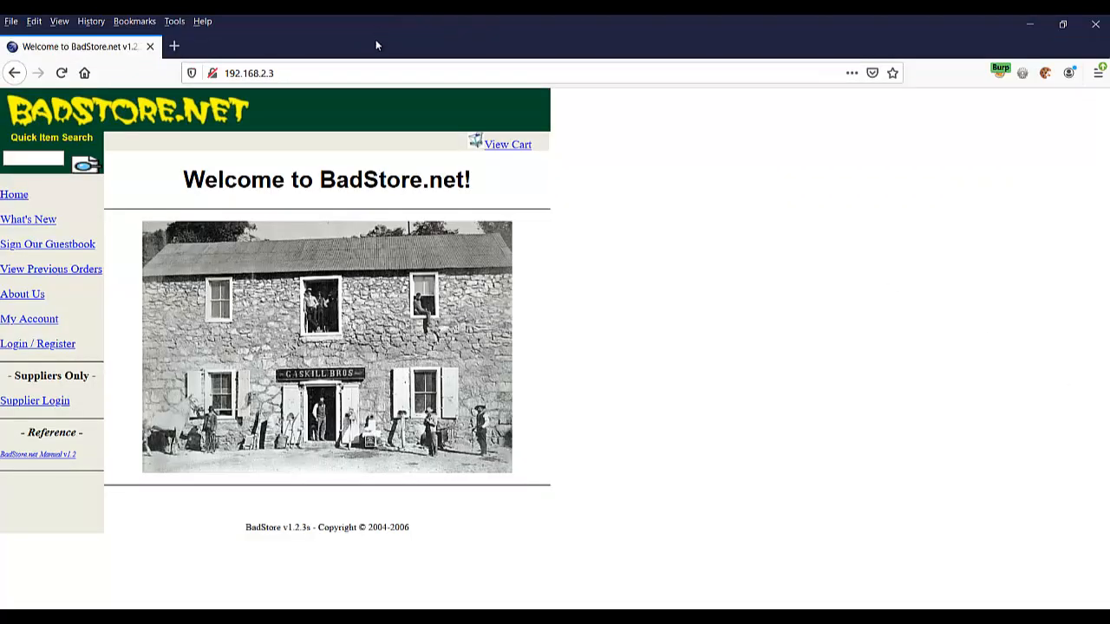
click(365, 83)
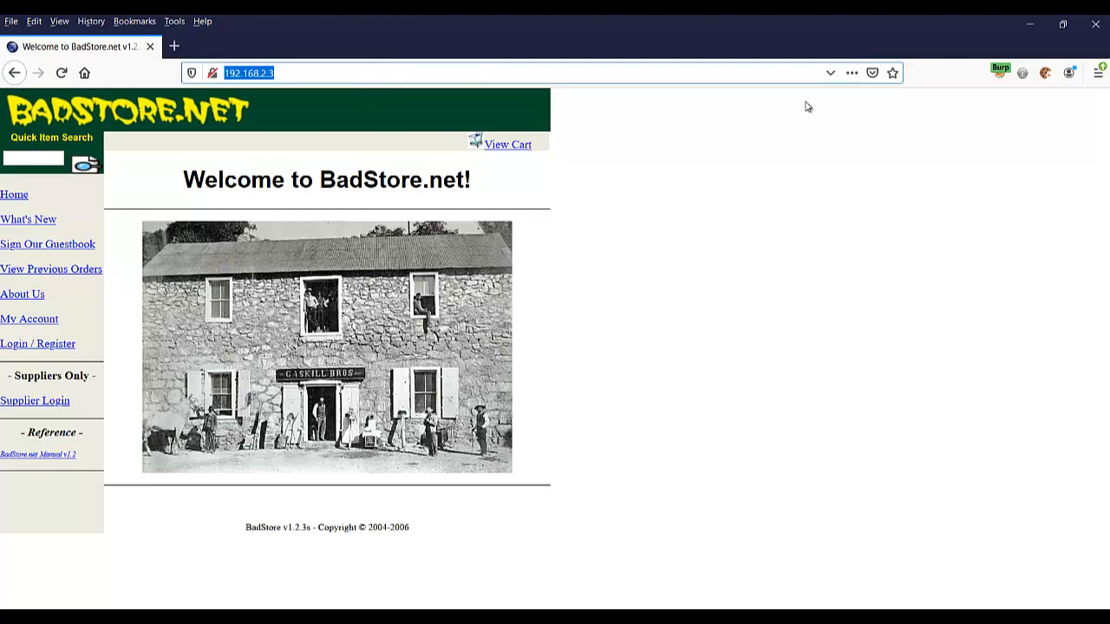
click(1000, 73)
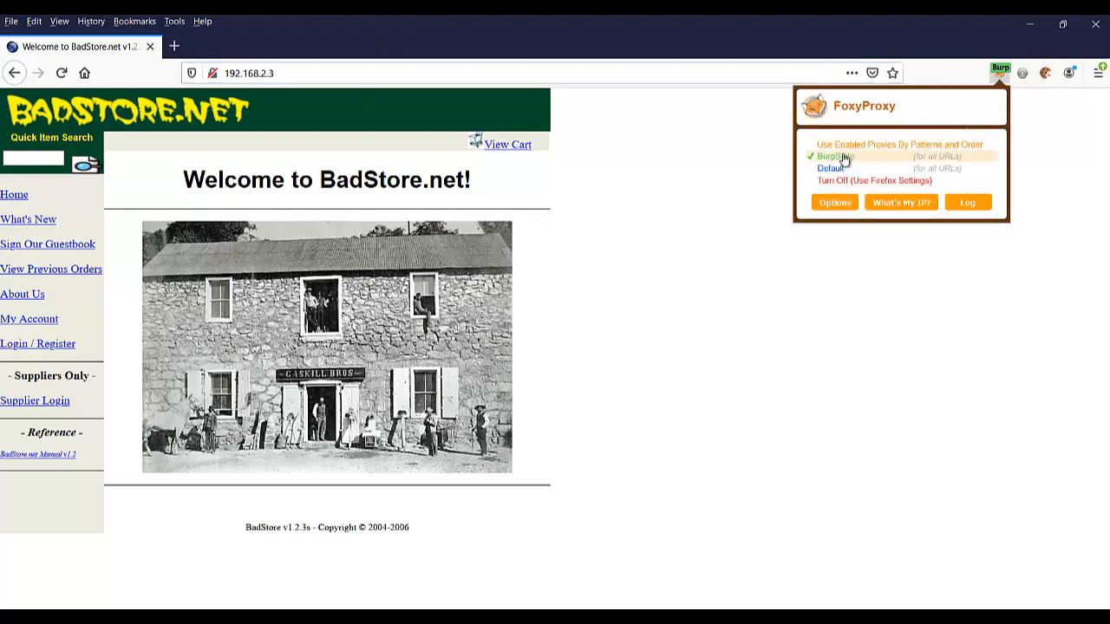
click(780, 157)
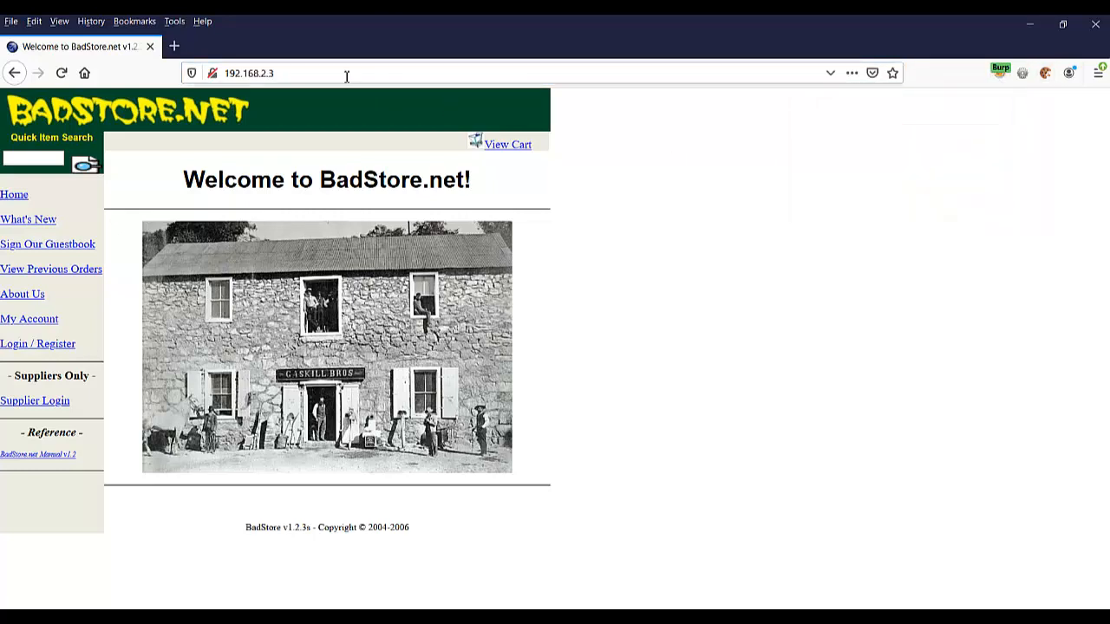
Turn on proxy interception in Burp Suite and return to the BadStore page in Firefox.
click(345, 75)
key(alt+Tab)
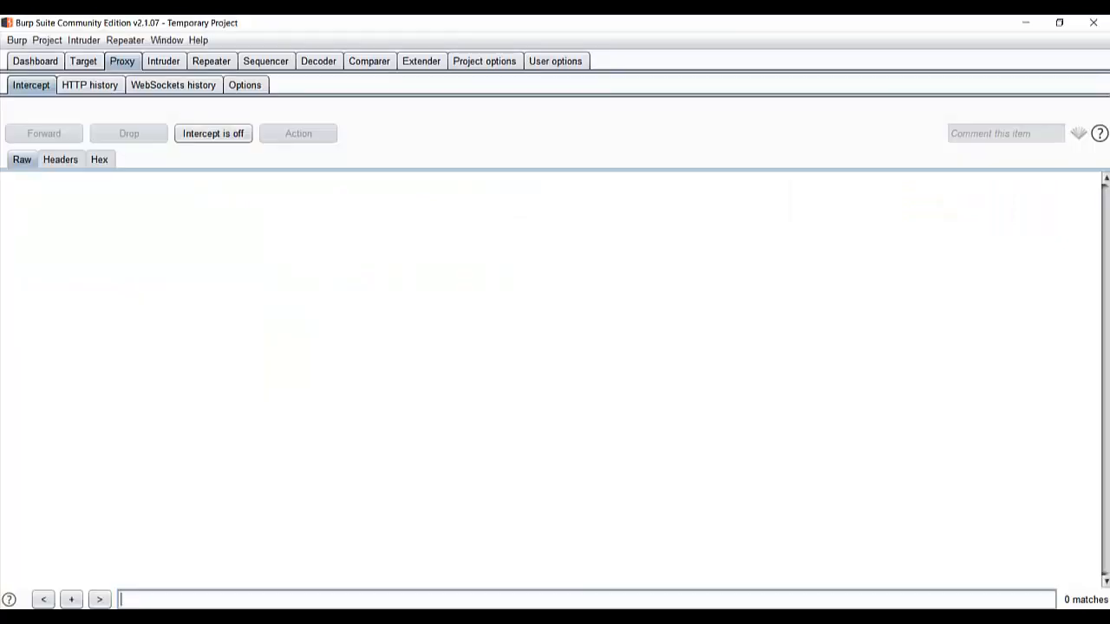
click(222, 142)
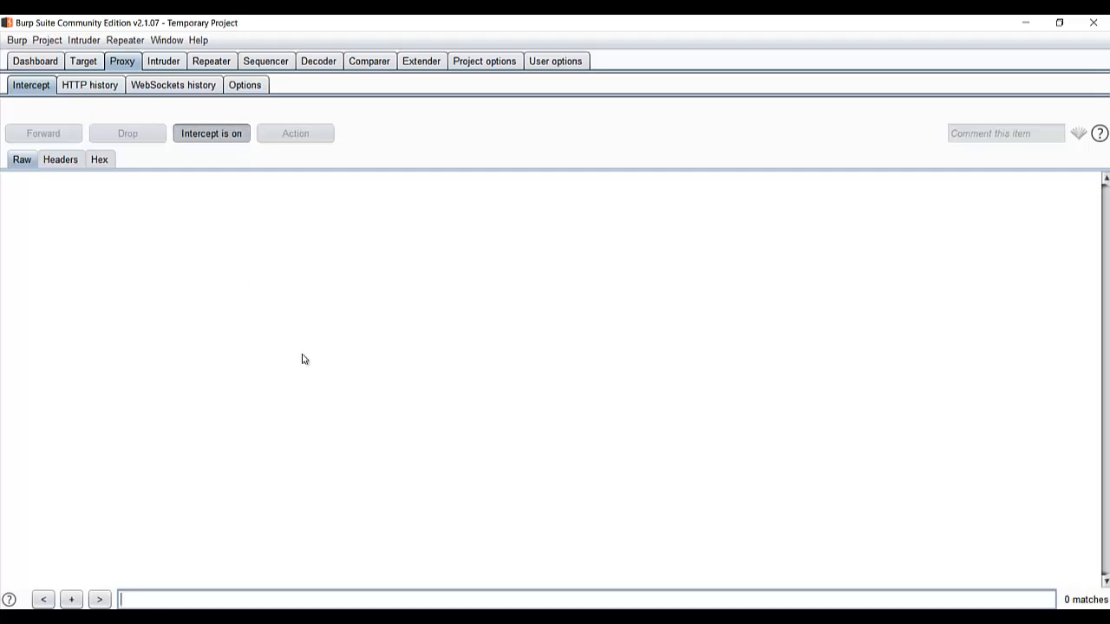
key(alt+Tab)
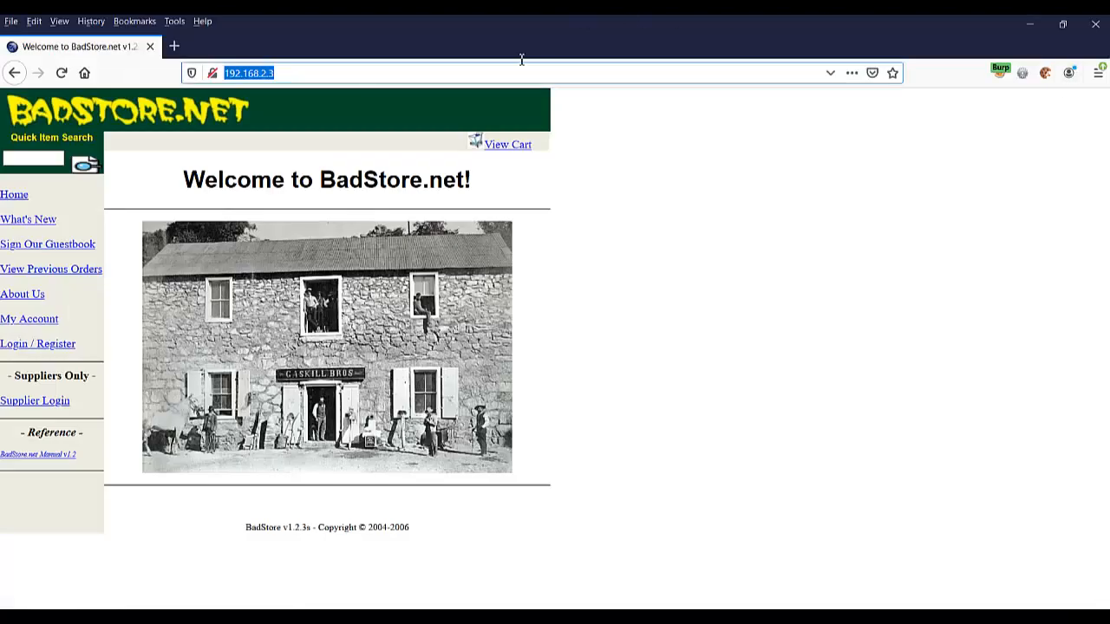
Request 192.168.2.3 again and open BadStore's Home link to send a request through the proxy.
click(466, 78)
key(Return)
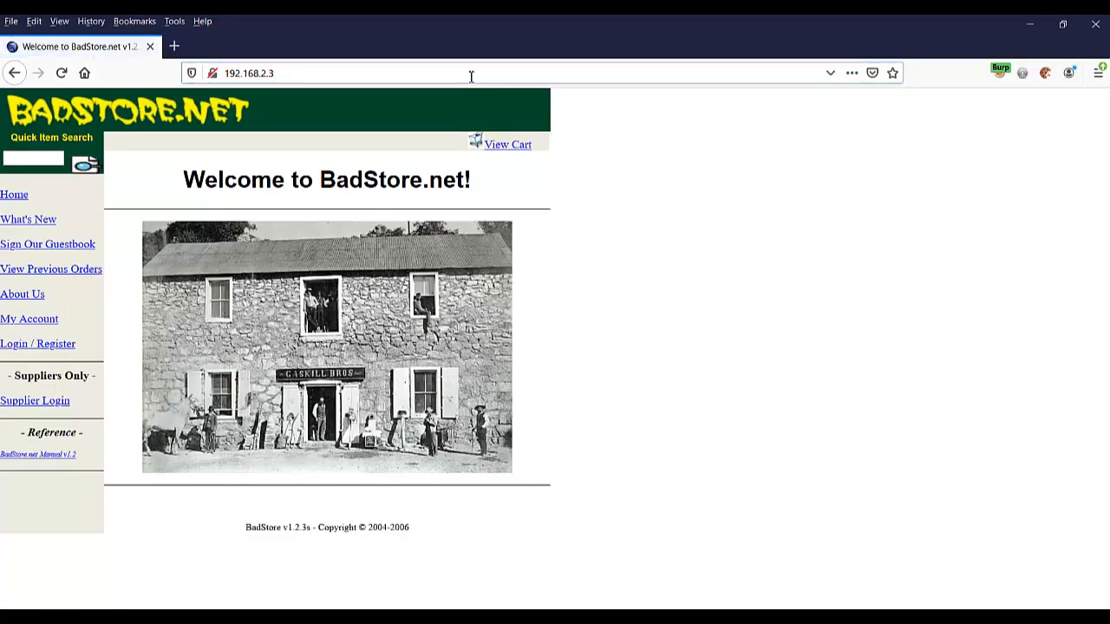
click(14, 194)
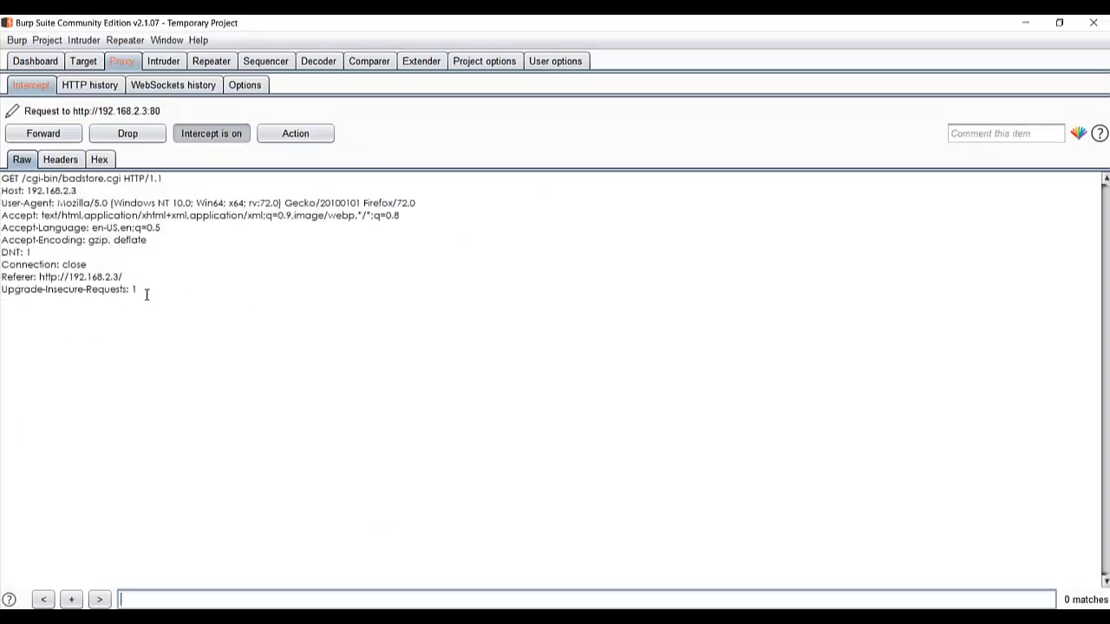
Highlight the intercepted GET request for /cgi-bin/badstore.cgi in Burp Suite and forward it to the server.
drag(137, 290, 4, 179)
click(45, 137)
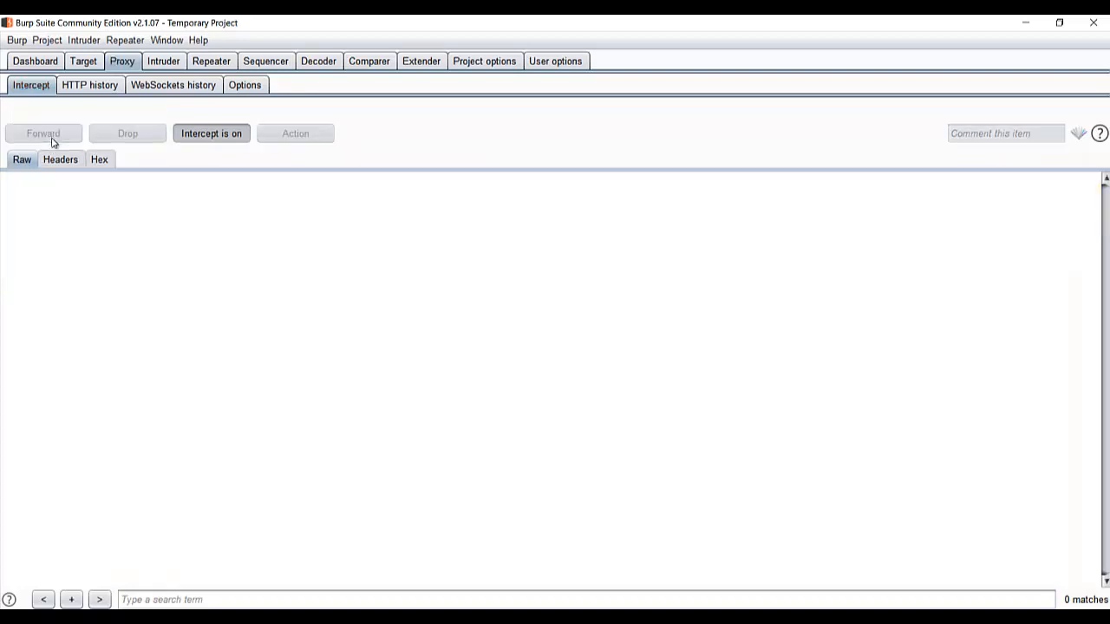
Examine the headers and HTML body of the intercepted response from badstore.cgi.
scroll(39, 189, down, 3)
scroll(65, 276, up, 3)
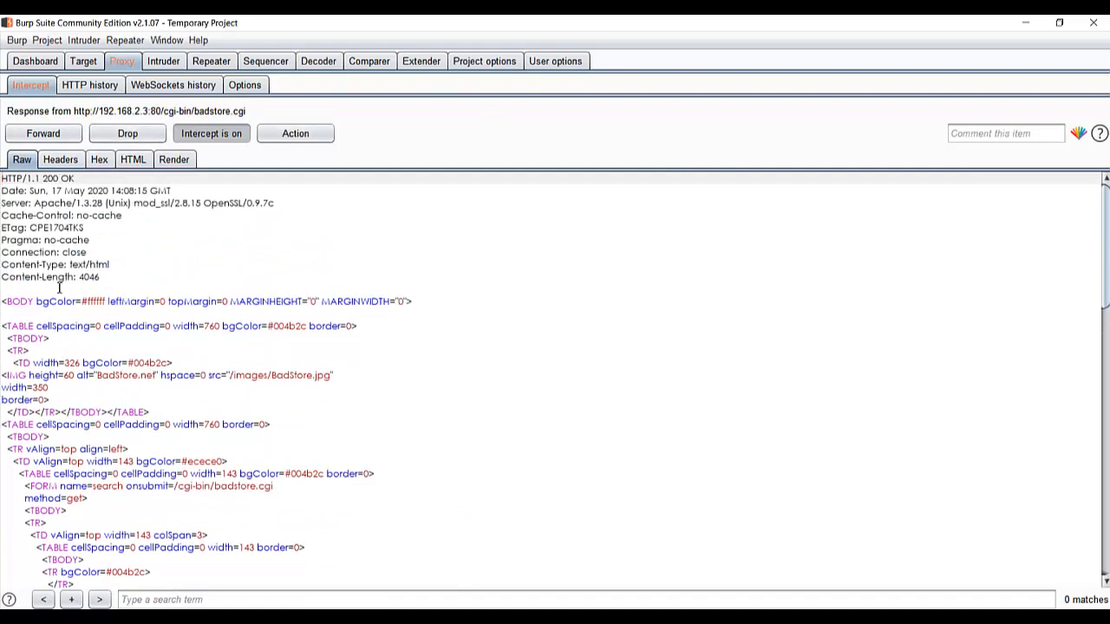
drag(59, 288, 68, 399)
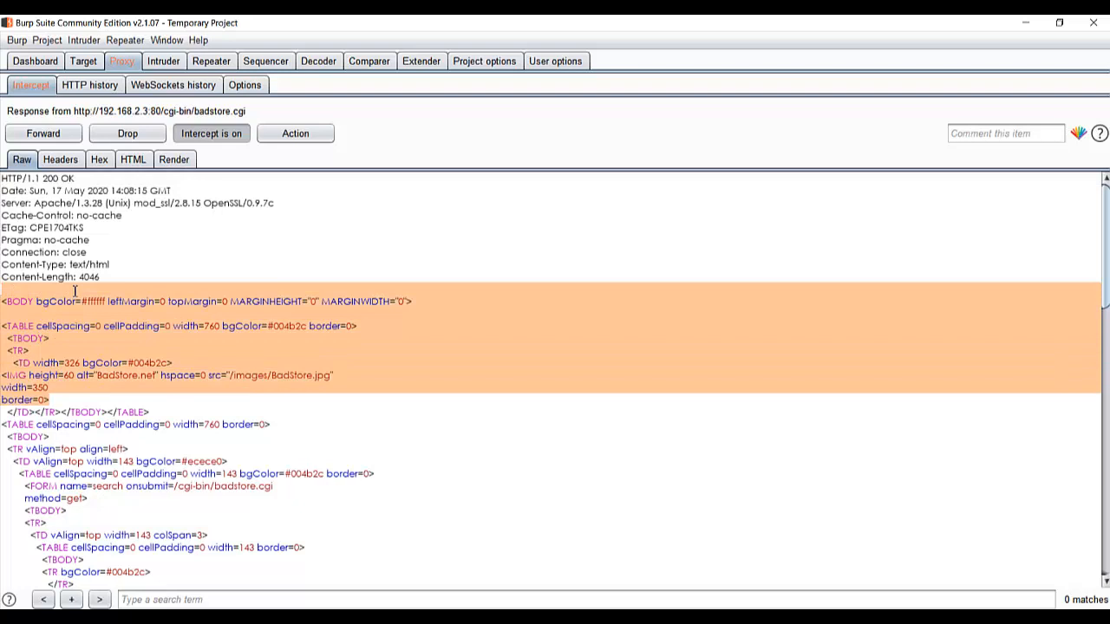
click(75, 291)
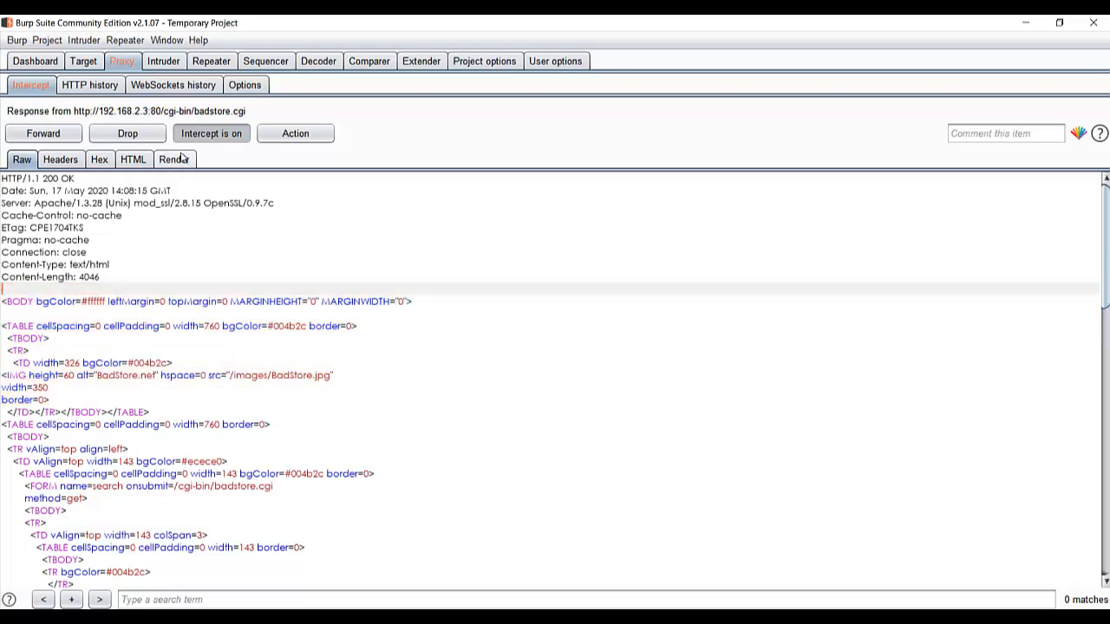
Turn off proxy interception to release the response, and minimize Burp Suite to get back to Firefox.
click(222, 137)
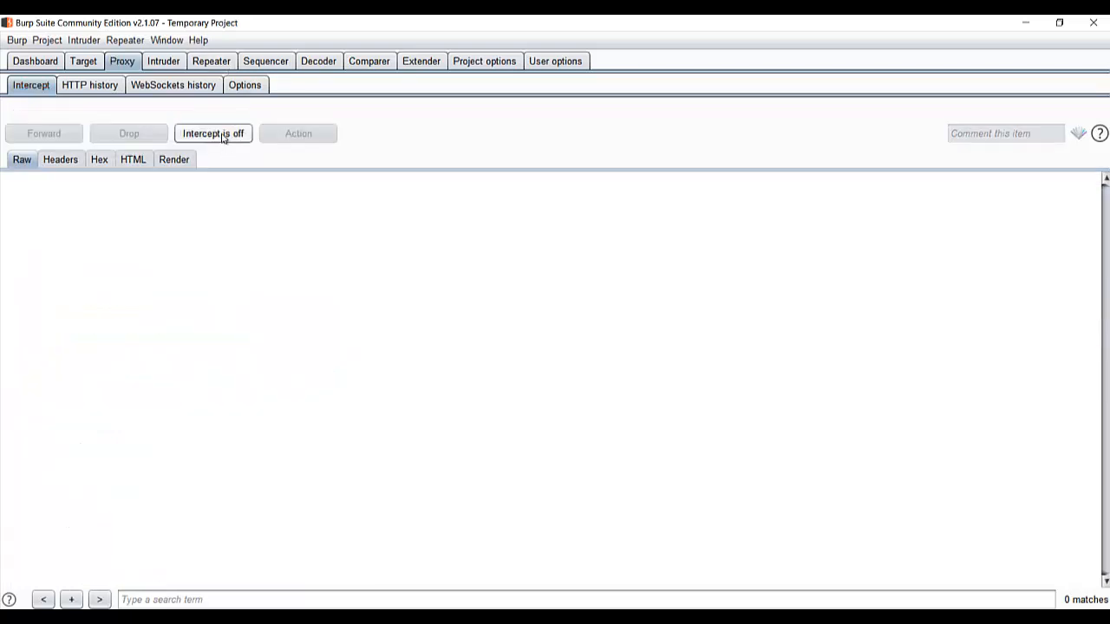
click(1023, 27)
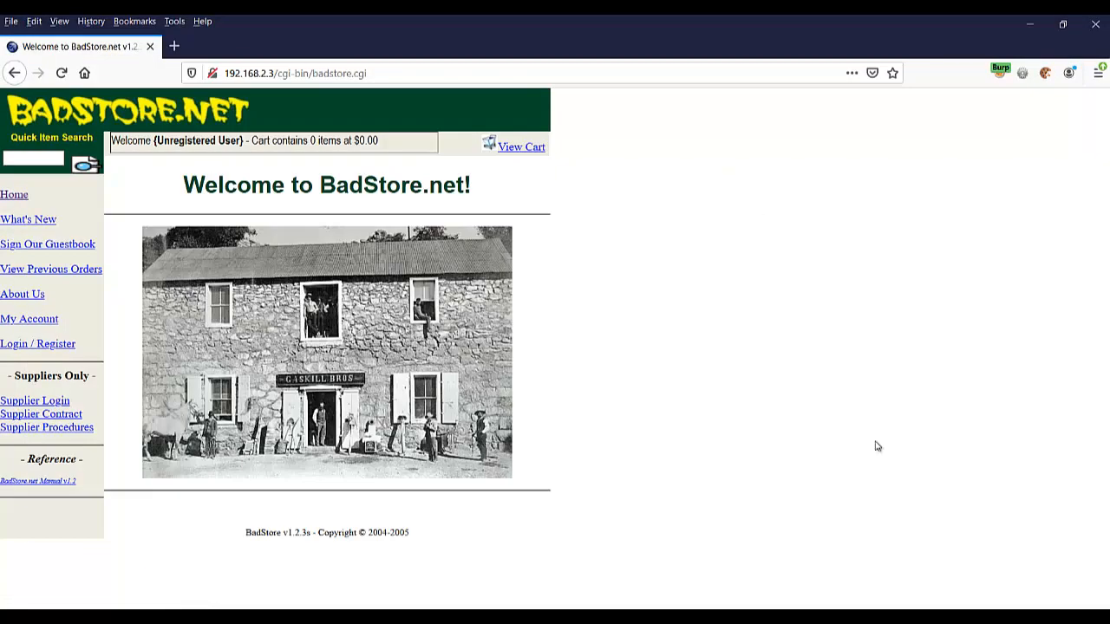